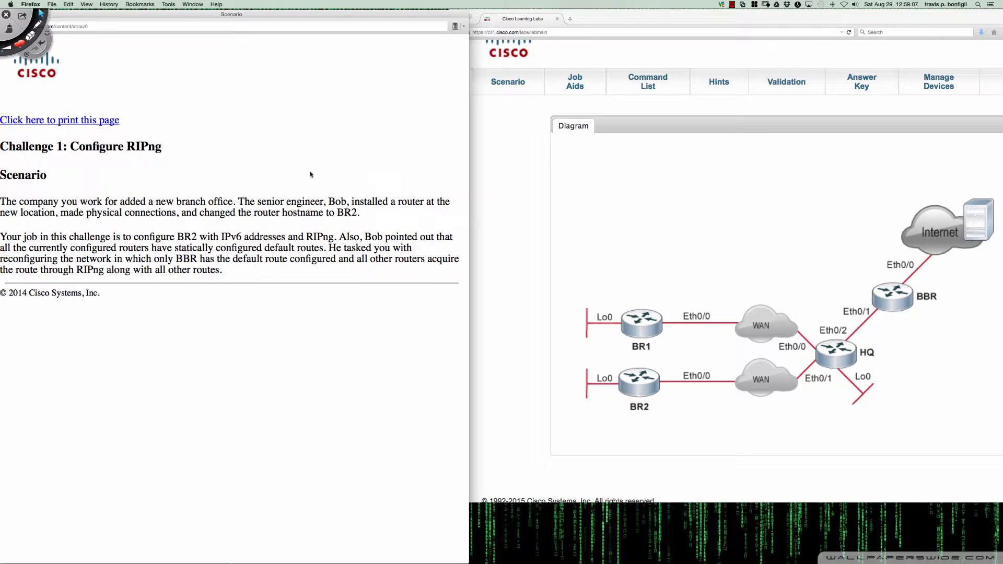
Read the Challenge 1 scenario and highlight the requirement that all other routers acquire the default route through RIPng
{"action": "left_click_drag", "start_coordinate": [203, 15], "coordinate": [208, 15]}
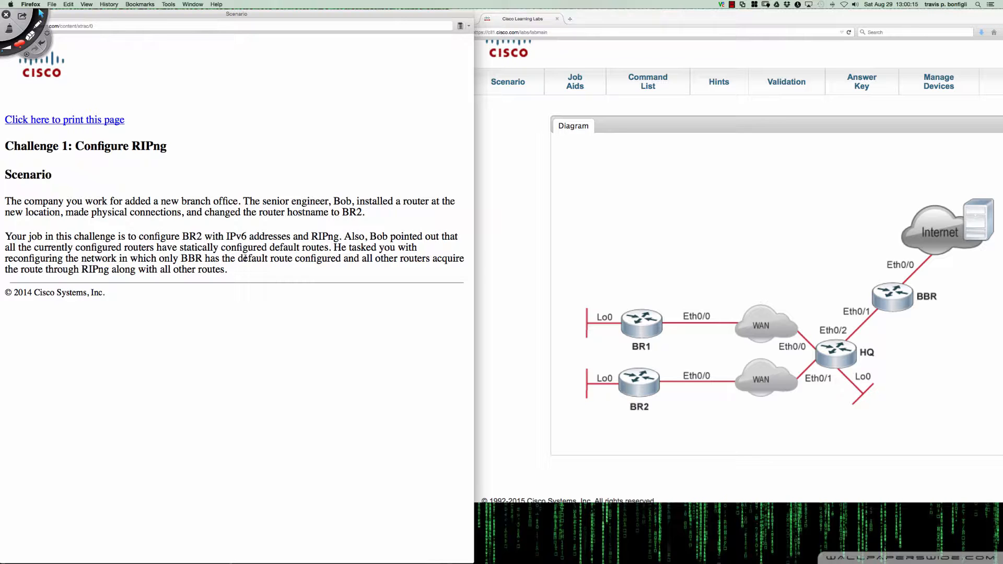
{"action": "left_click_drag", "start_coordinate": [238, 258], "coordinate": [456, 268]}
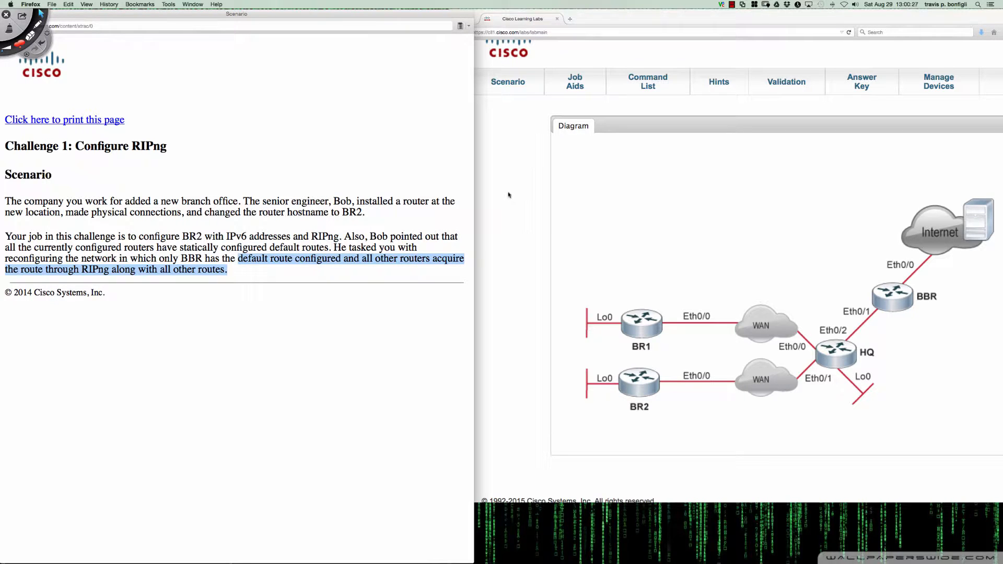
{"action": "left_click", "coordinate": [499, 158]}
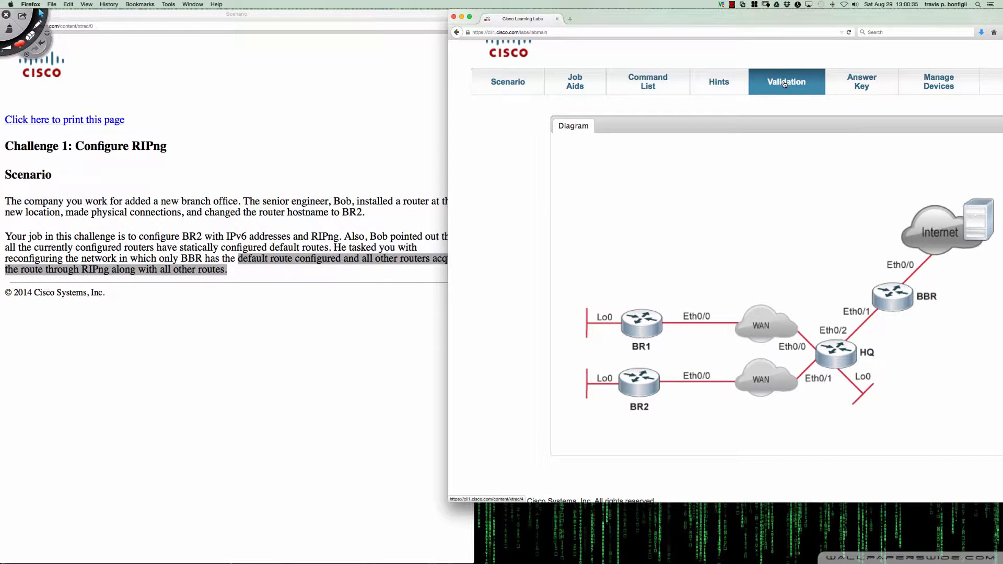
Open the Job Aids and review the device connections and the IPv6 address table
{"action": "left_click", "coordinate": [568, 87]}
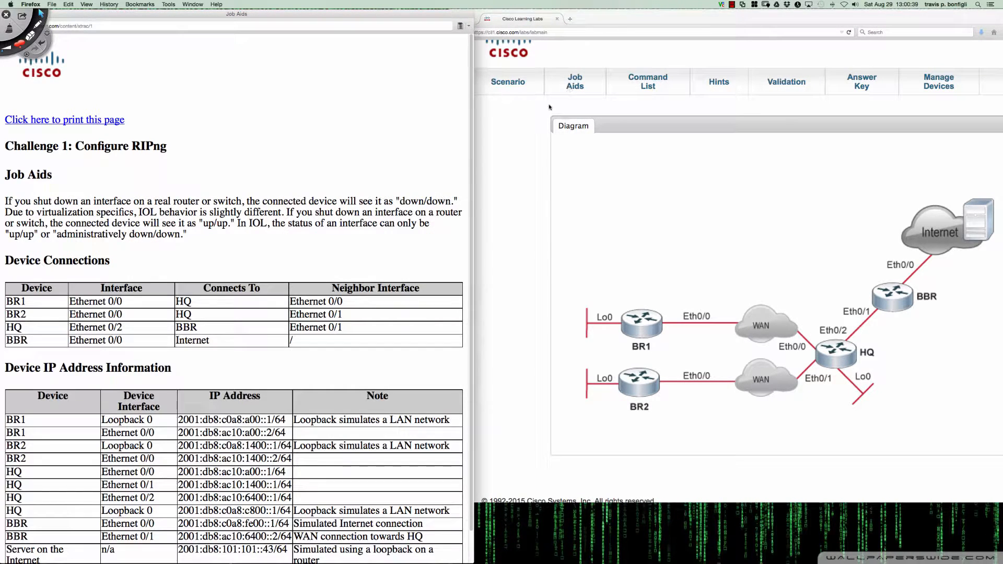
{"action": "scroll", "coordinate": [386, 233], "scroll_direction": "down", "scroll_amount": 2}
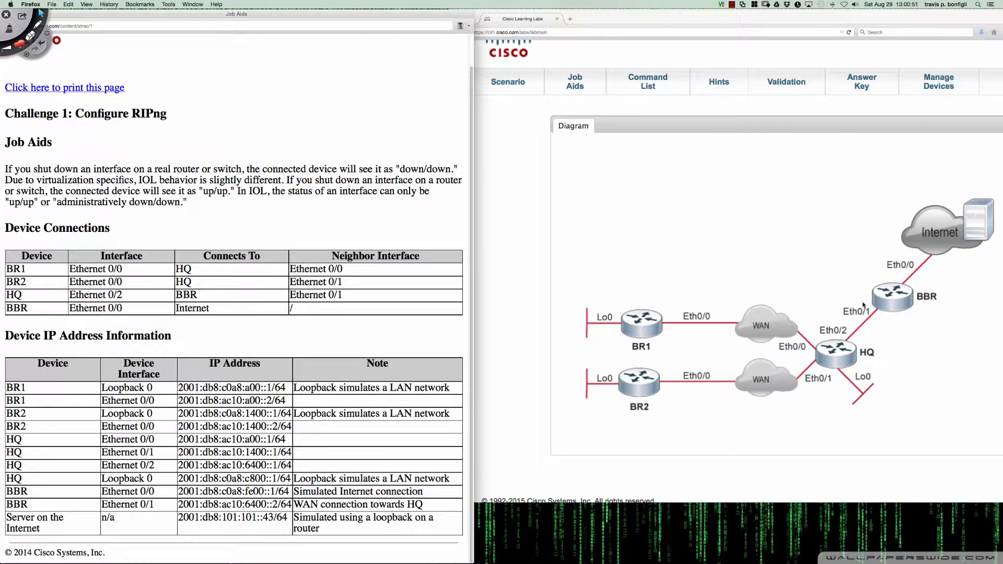
{"action": "scroll", "coordinate": [863, 305], "scroll_direction": "down", "scroll_amount": 1}
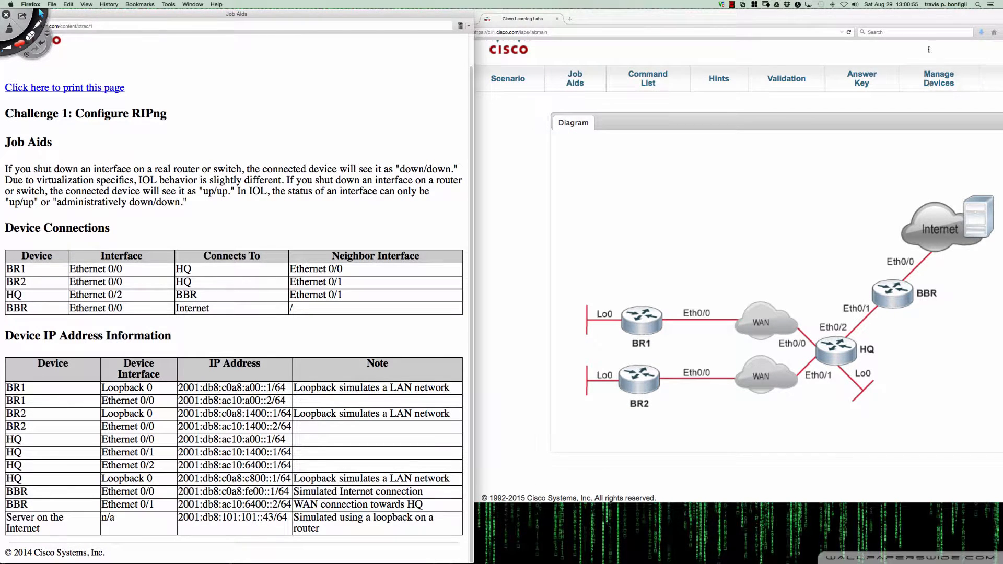
Try the Calculator entry of the lab's help and settings options, then reposition the lab window
{"action": "left_click_drag", "start_coordinate": [926, 16], "coordinate": [873, 17]}
{"action": "mouse_move", "coordinate": [965, 79]}
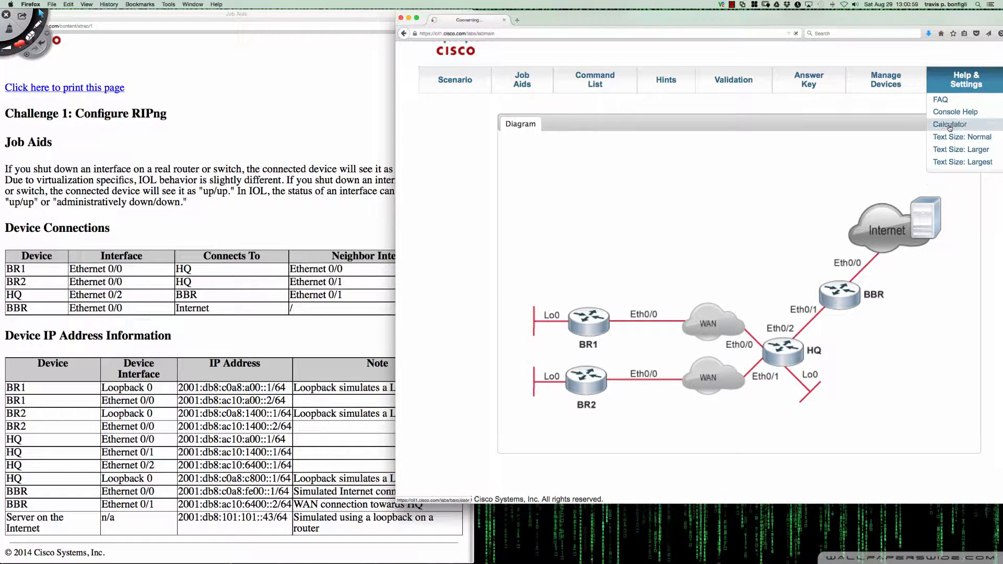
{"action": "left_click", "coordinate": [950, 125]}
{"action": "mouse_move", "coordinate": [949, 84]}
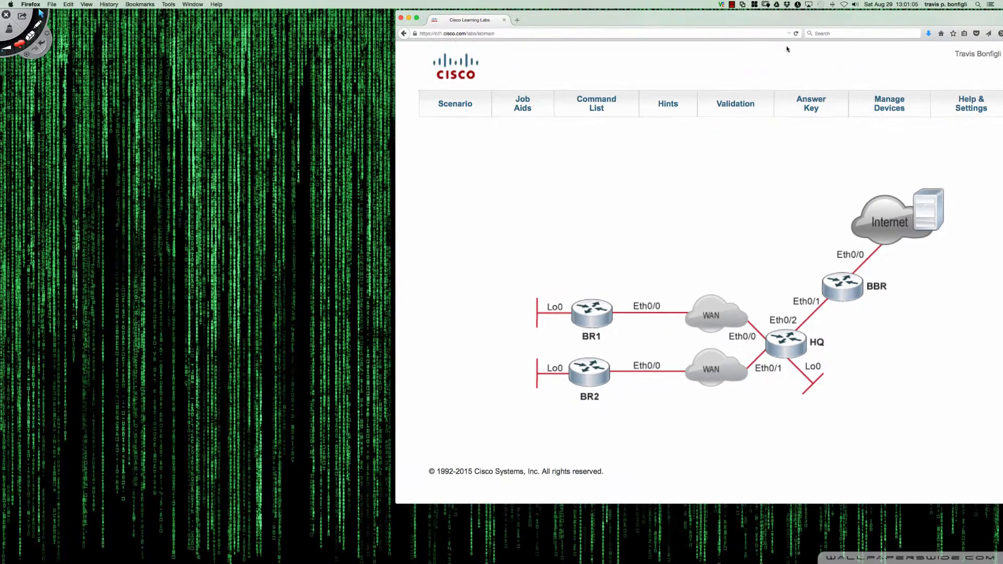
{"action": "left_click_drag", "start_coordinate": [728, 20], "coordinate": [782, 18]}
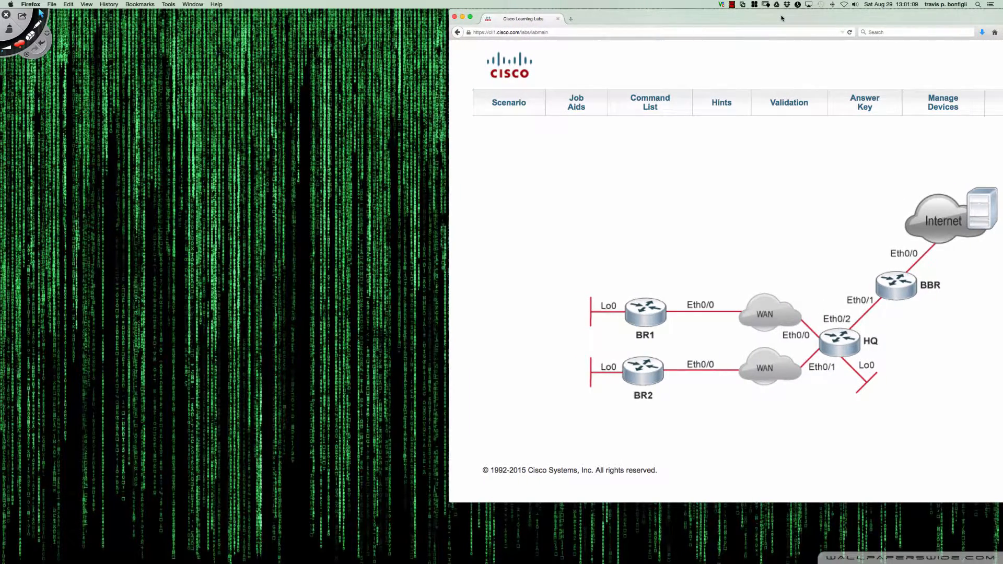
Reopen the Scenario page beside the topology, enlarge its window and load the Job Aids address table in it
{"action": "left_click", "coordinate": [506, 106]}
{"action": "left_click_drag", "start_coordinate": [567, 25], "coordinate": [229, 15]}
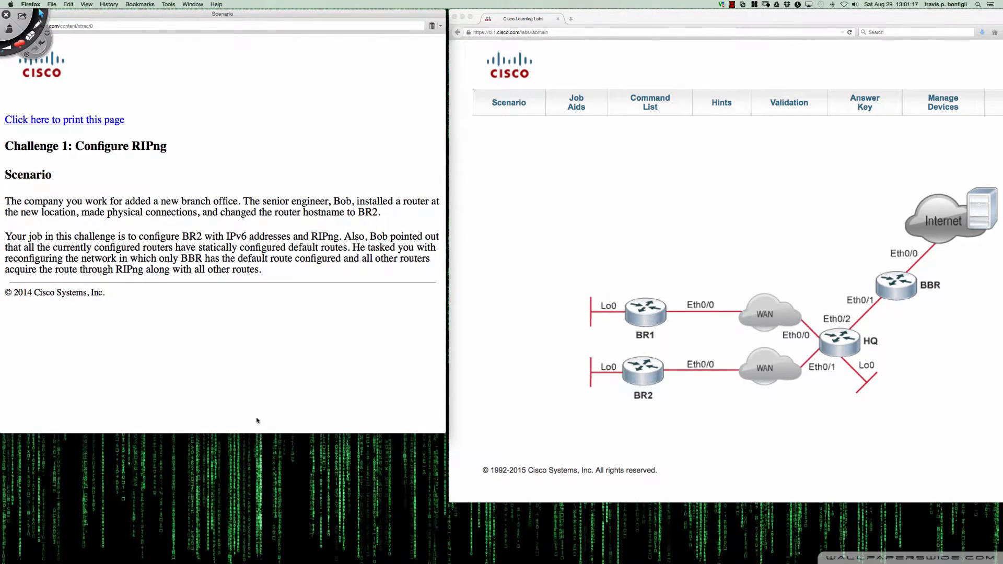
{"action": "left_click_drag", "start_coordinate": [277, 433], "coordinate": [288, 504]}
{"action": "left_click", "coordinate": [576, 104]}
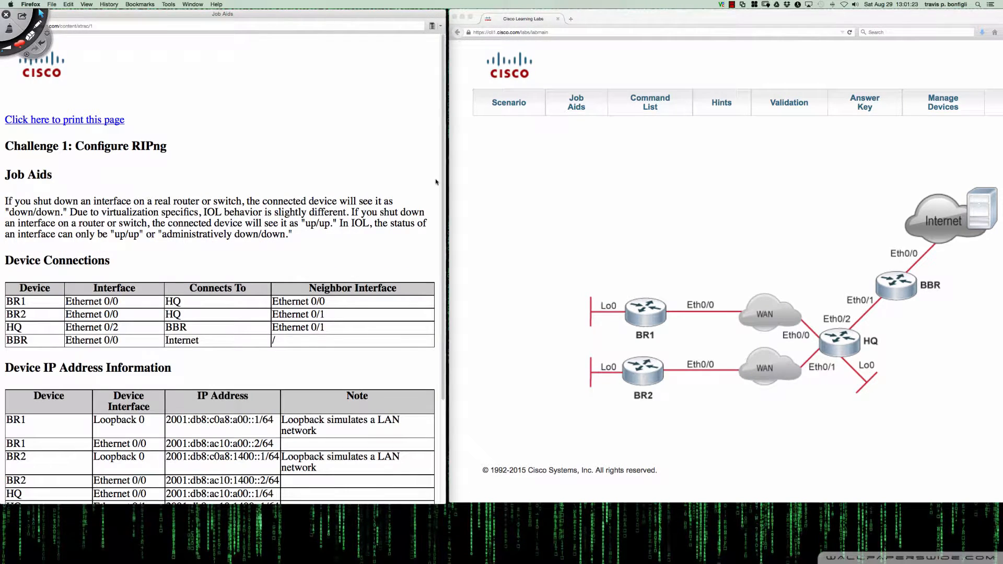
{"action": "scroll", "coordinate": [432, 182], "scroll_direction": "down", "scroll_amount": 5}
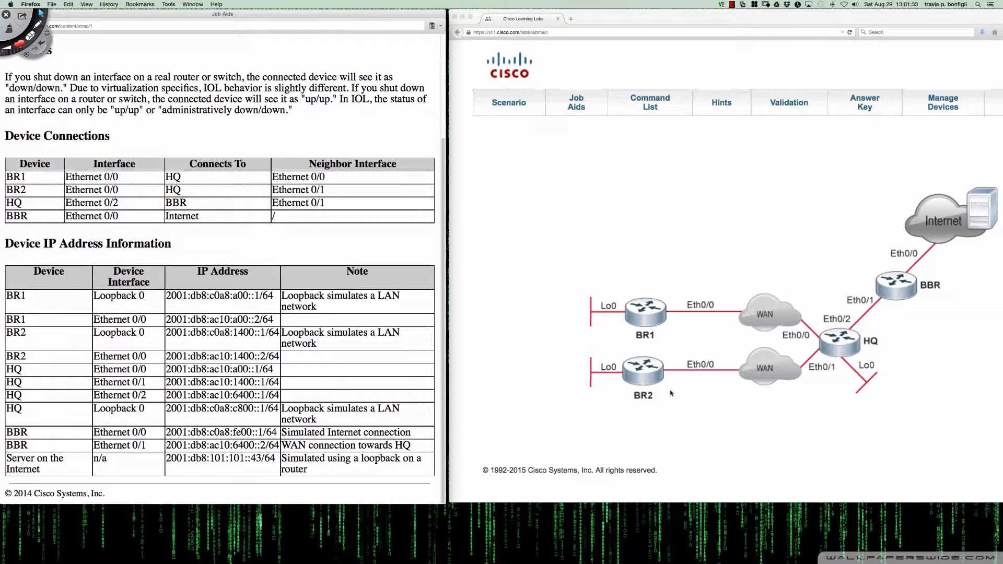
Try to open router BR2's console from the topology, then minimize the SecureCRT window without disconnecting its sessions
{"action": "left_click", "coordinate": [643, 376]}
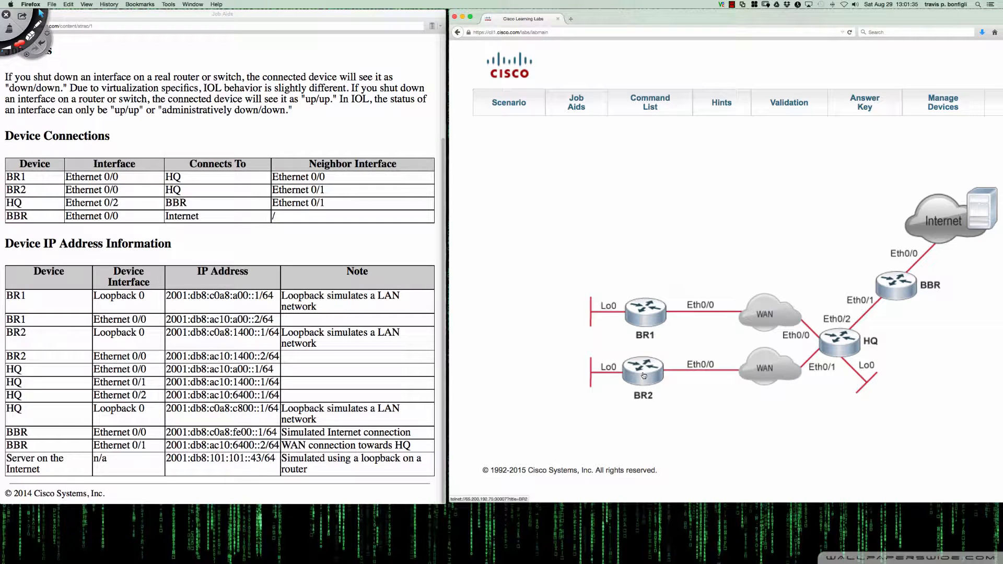
{"action": "left_click", "coordinate": [643, 376]}
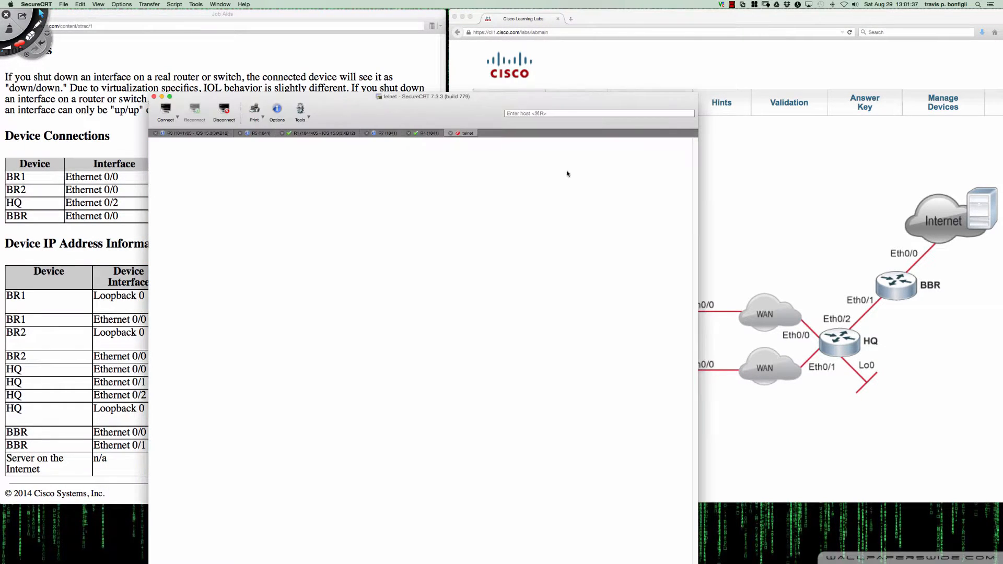
{"action": "left_click", "coordinate": [154, 97]}
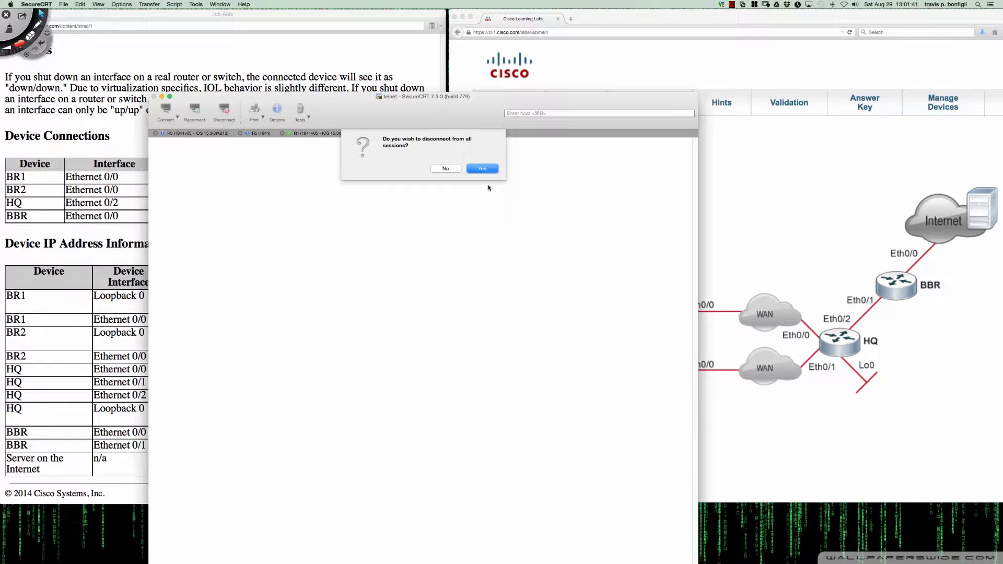
{"action": "left_click", "coordinate": [455, 170]}
{"action": "left_click", "coordinate": [162, 97]}
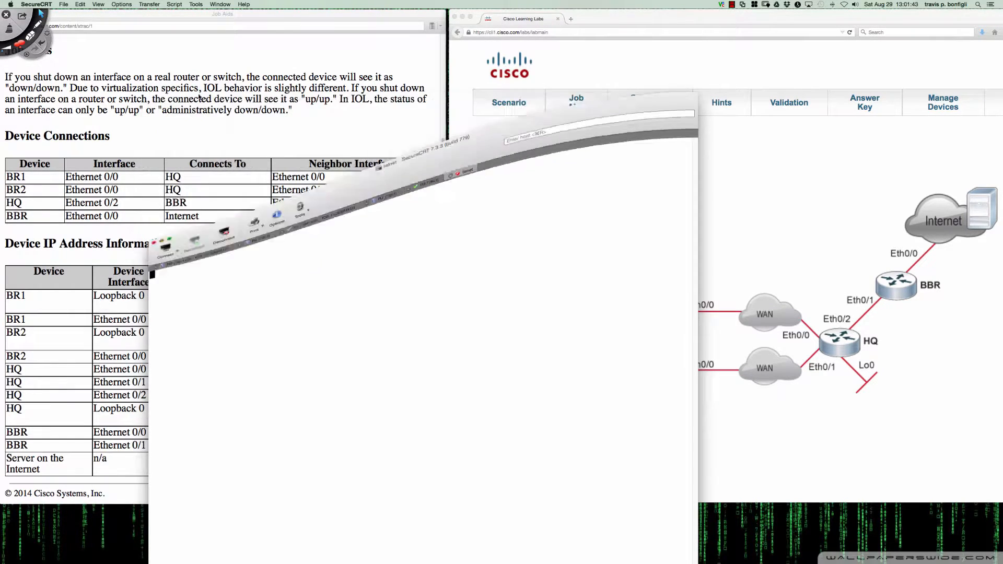
Reload the lab through its help and settings options and try opening router BR2 again
{"action": "left_click", "coordinate": [998, 106]}
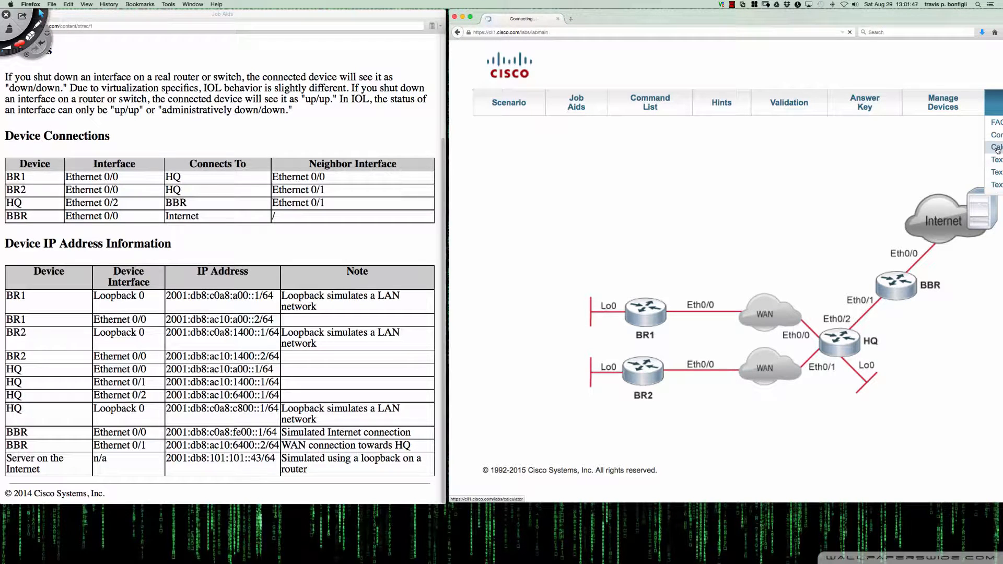
{"action": "left_click", "coordinate": [995, 160]}
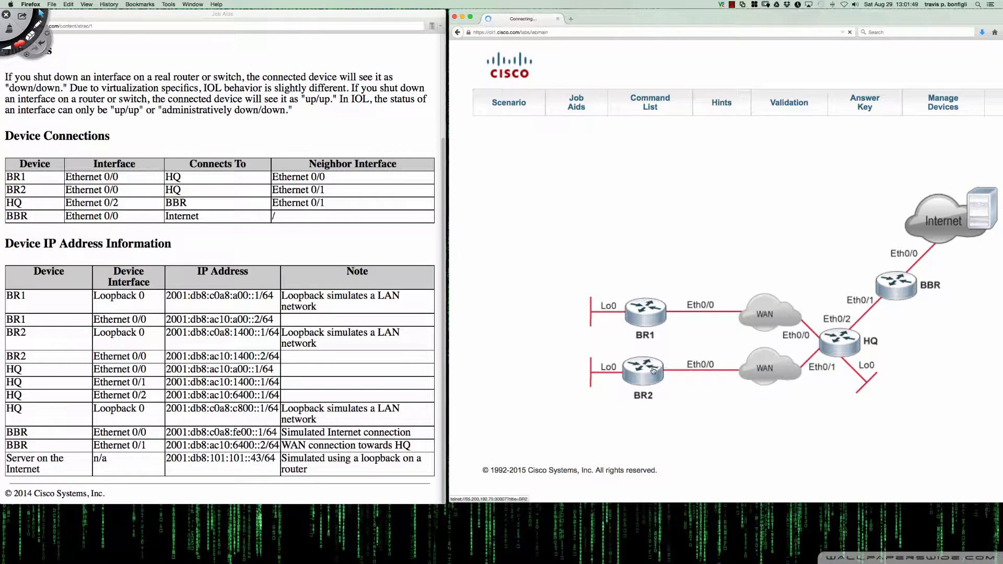
{"action": "left_click", "coordinate": [653, 371]}
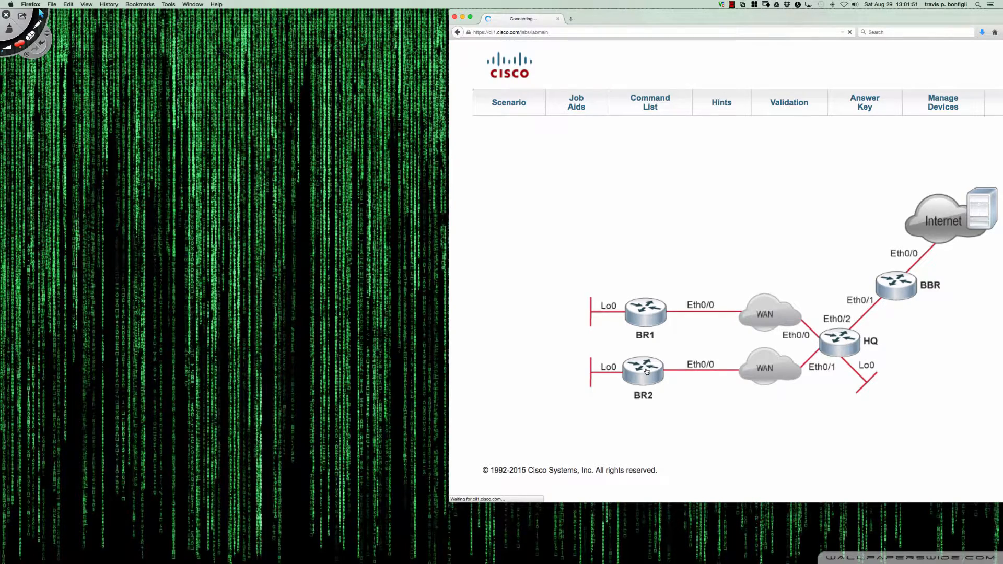
Place the Scenario window beside the lab topology, load the Job Aids in it and enlarge it to show the address table
{"action": "left_click", "coordinate": [514, 102]}
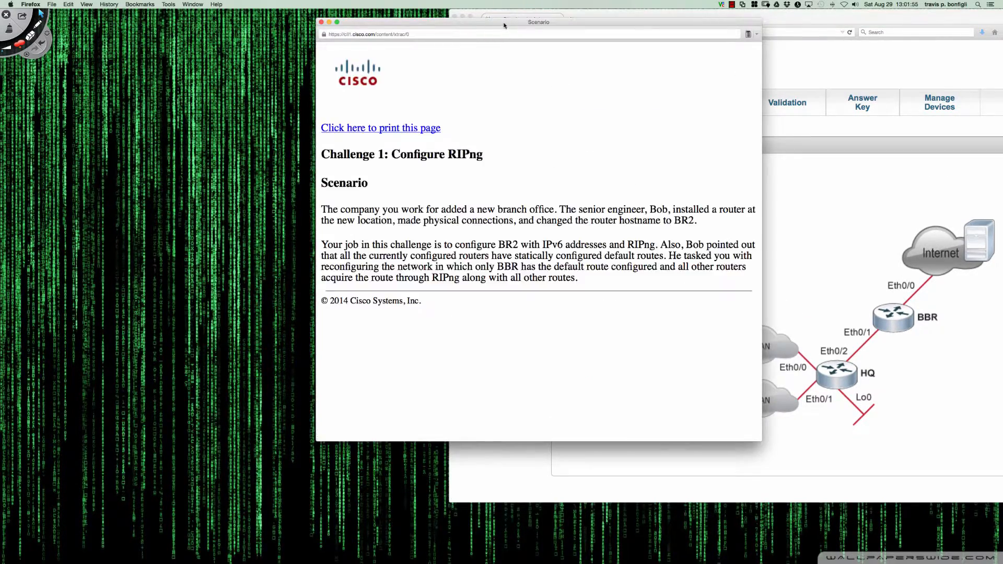
{"action": "left_click_drag", "start_coordinate": [471, 22], "coordinate": [162, 15]}
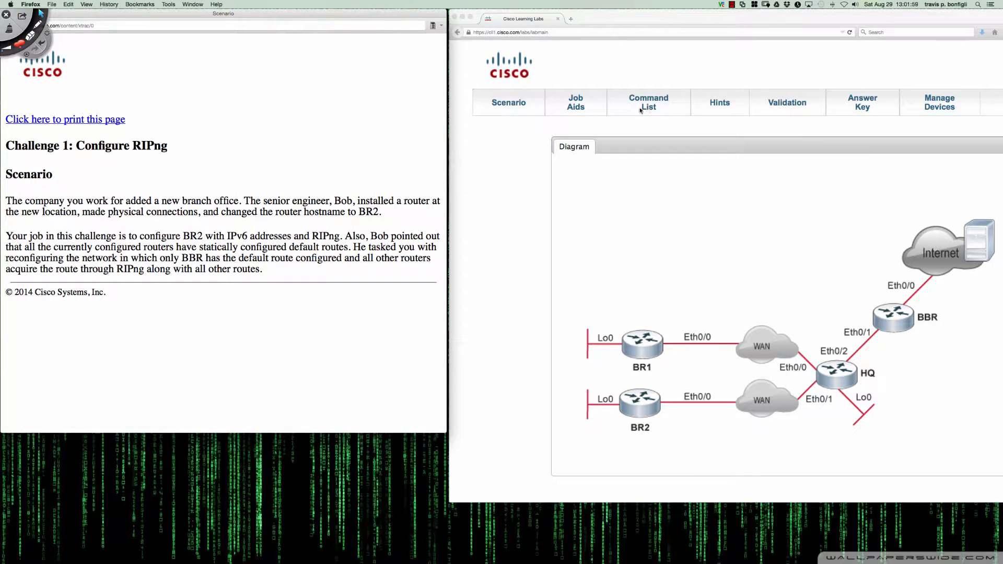
{"action": "left_click", "coordinate": [579, 103]}
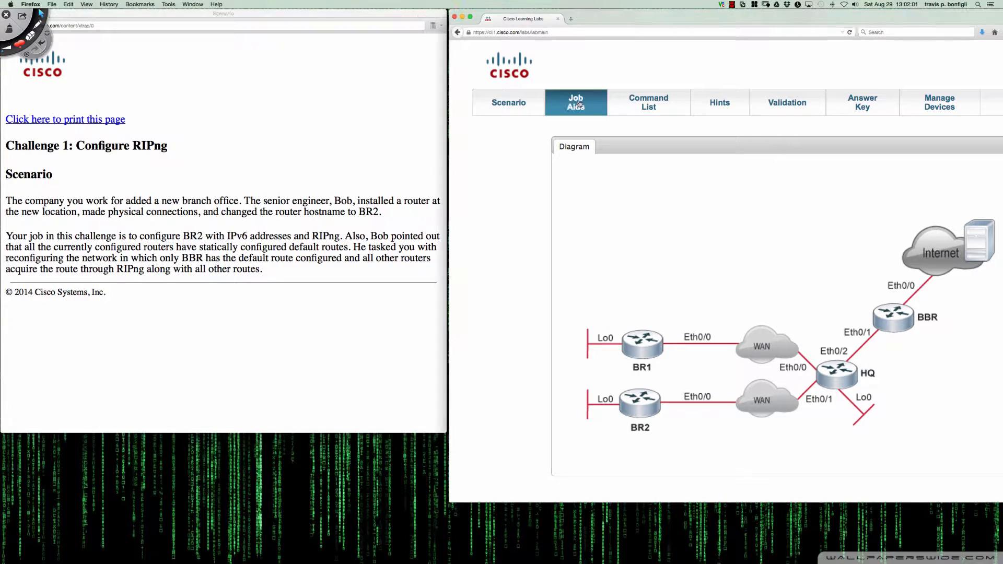
{"action": "left_click_drag", "start_coordinate": [363, 433], "coordinate": [364, 559]}
{"action": "scroll", "coordinate": [365, 438], "scroll_direction": "down", "scroll_amount": 3}
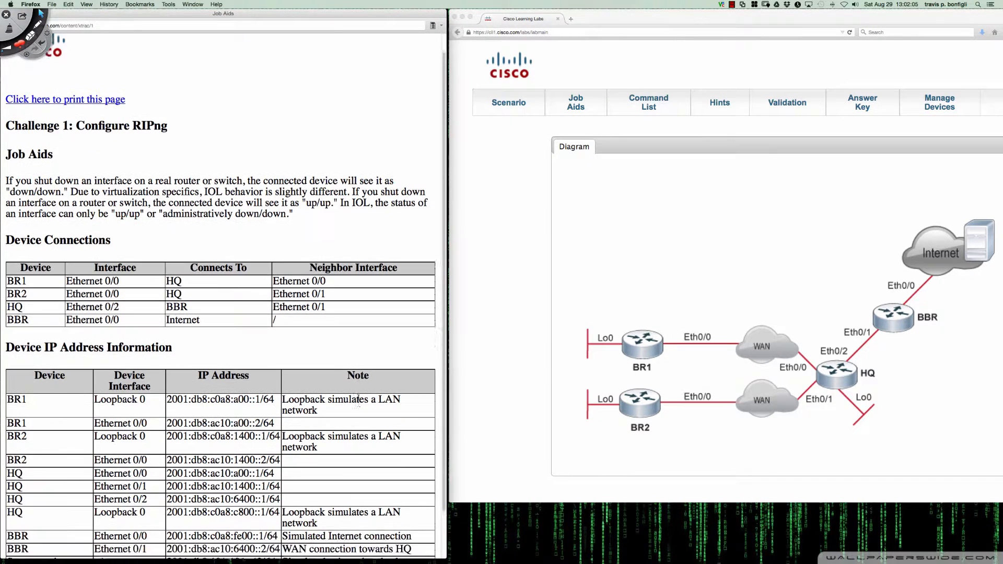
Open the BR2 console, enter privileged mode and display the IPv6 routing protocols with "sh ipv6 pro"
{"action": "left_click", "coordinate": [628, 438]}
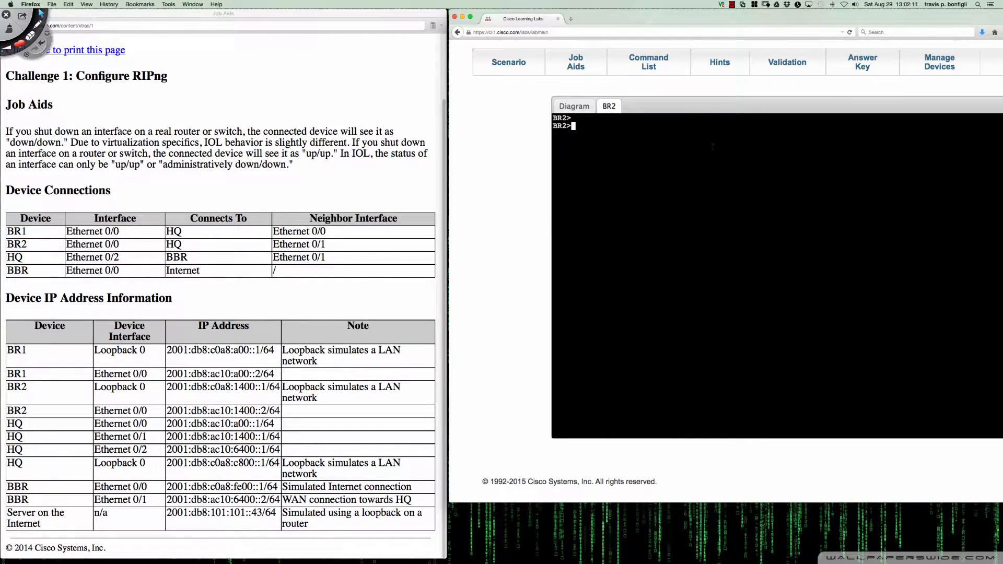
{"action": "key", "text": "Return"}
{"action": "key", "text": "Return"}
{"action": "type", "text": "en"}
{"action": "key", "text": "Return"}
{"action": "type", "text": "sh ipv6 pro"}
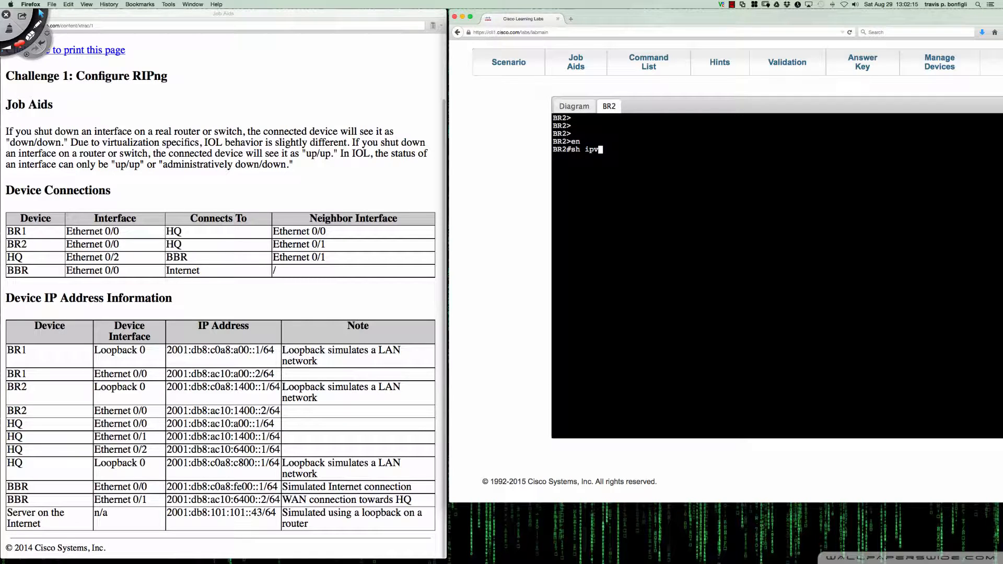
{"action": "key", "text": "Return"}
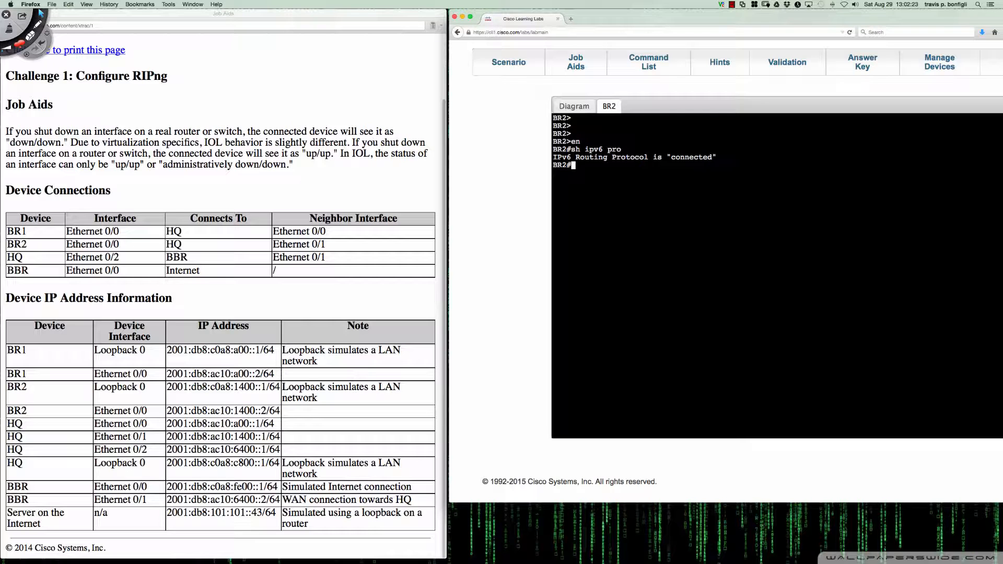
Display the complete IPv6 interface summary on BR2 with "sh ipv6 int bri"
{"action": "type", "text": "sh ipv6 int bri"}
{"action": "key", "text": "Return"}
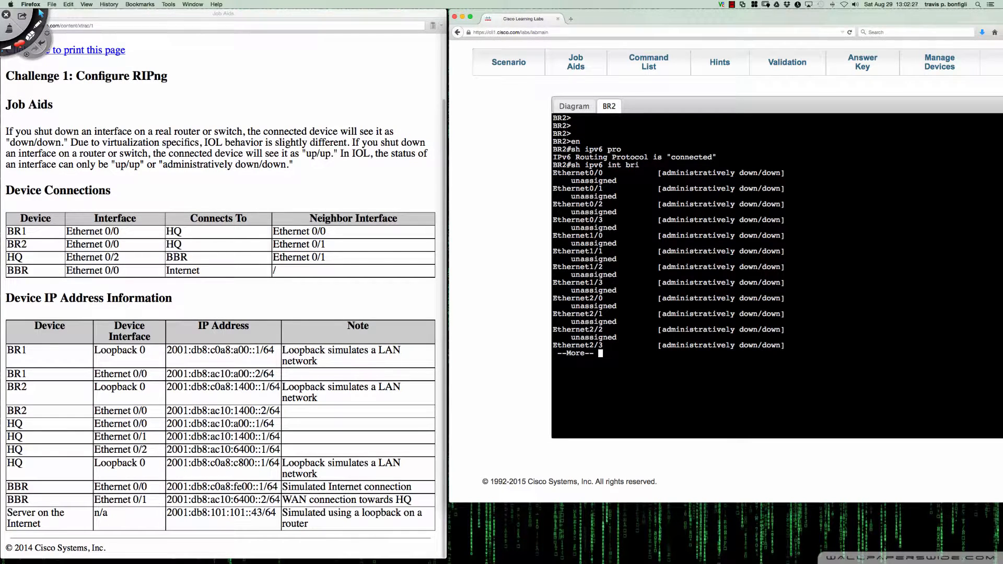
{"action": "key", "text": "space"}
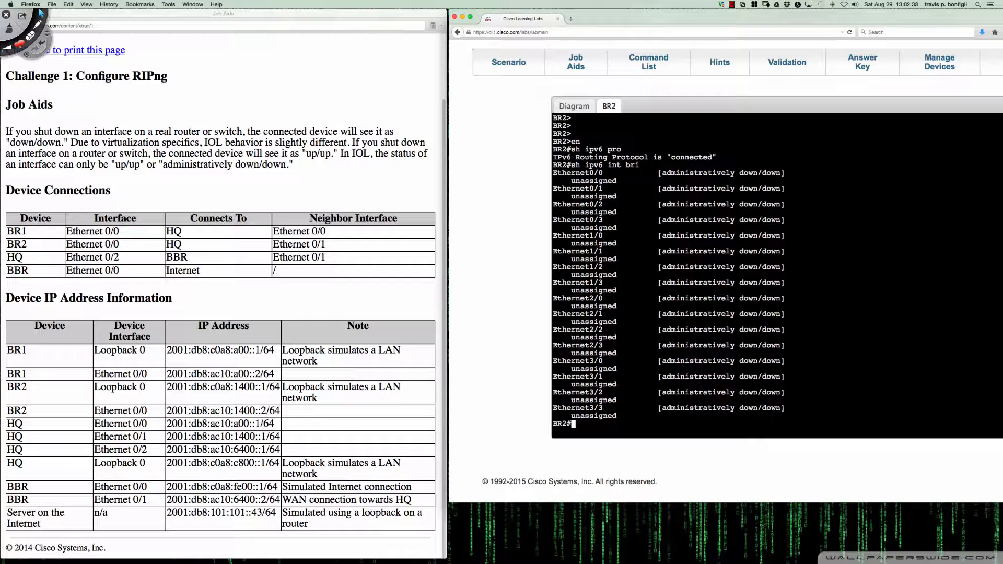
Check the topology diagram, enter global configuration mode on BR2 and list its IPv6 configuration with "do sh run | inc ipv6"
{"action": "left_click", "coordinate": [584, 107]}
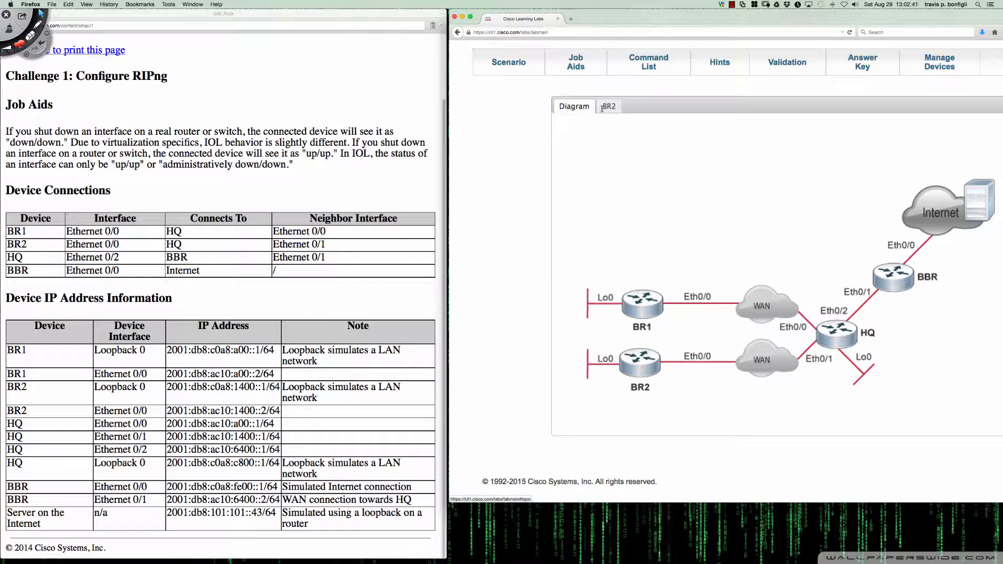
{"action": "left_click", "coordinate": [602, 107]}
{"action": "key", "text": "Return"}
{"action": "key", "text": "Return"}
{"action": "key", "text": "Return"}
{"action": "key", "text": "Return"}
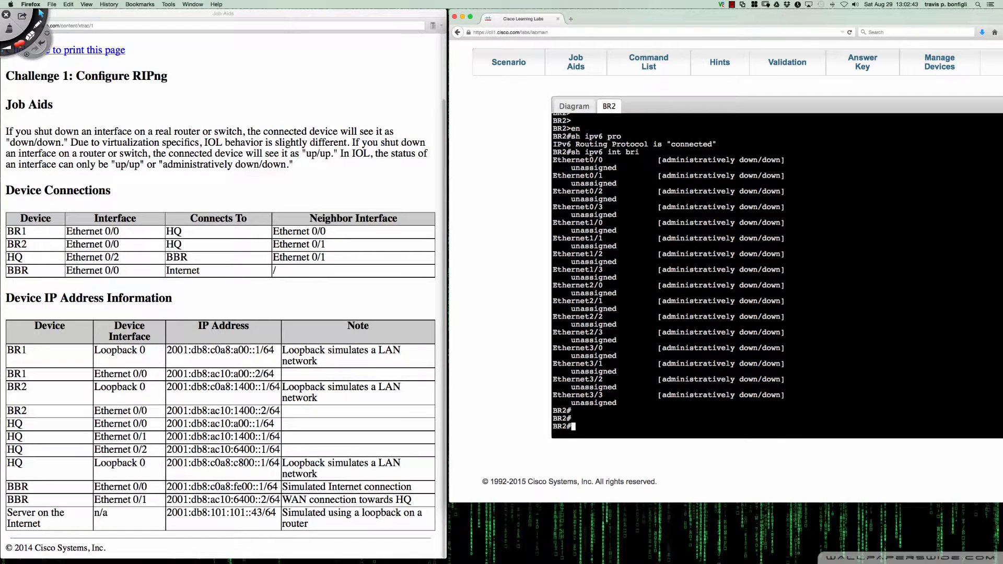
{"action": "type", "text": "conf t"}
{"action": "key", "text": "Return"}
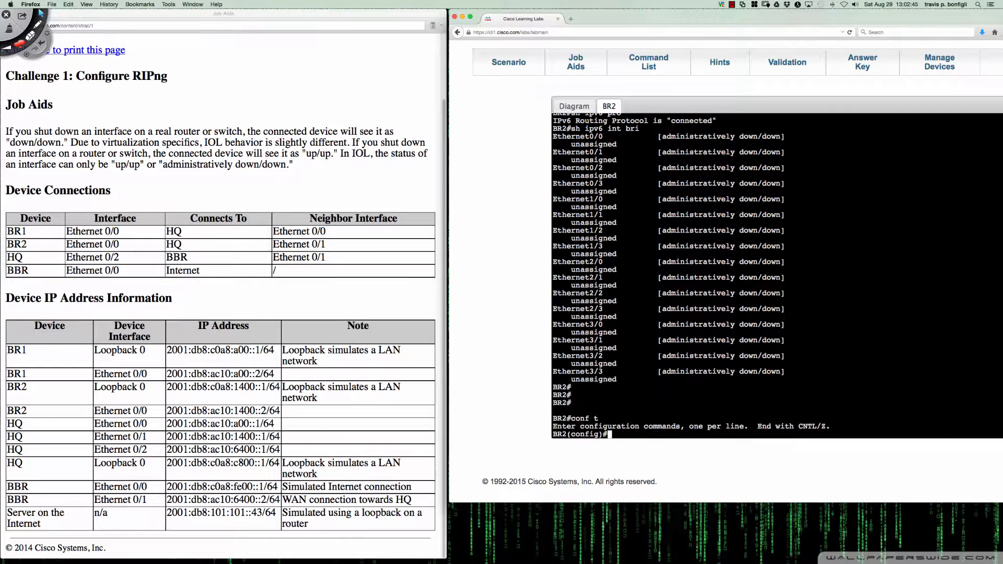
{"action": "type", "text": "do sh run | inc ipv6"}
{"action": "key", "text": "Return"}
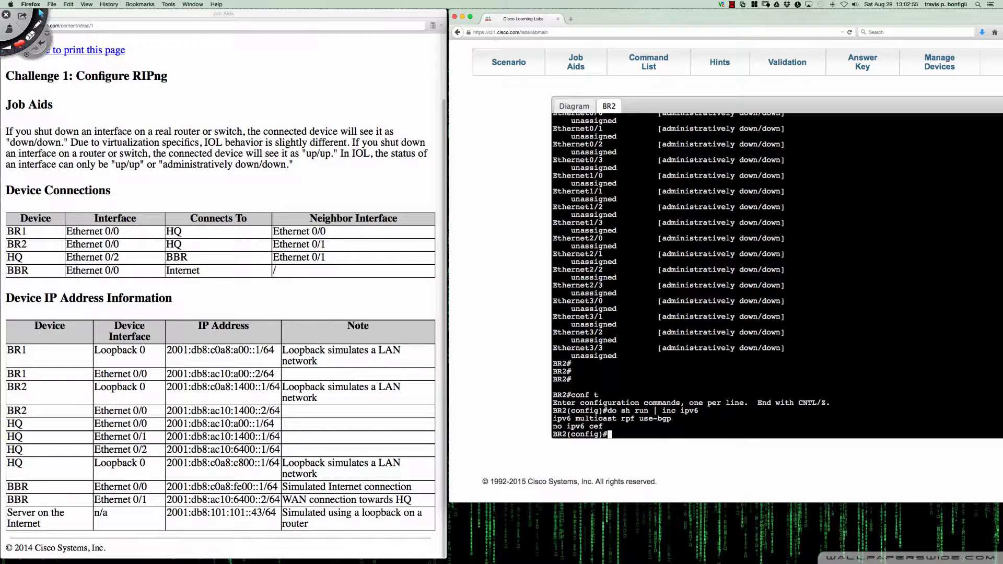
Enable IPv6 unicast routing on BR2 and list the running-configuration lines containing "ipv6" again
{"action": "key", "text": "Return"}
{"action": "key", "text": "Return"}
{"action": "key", "text": "Return"}
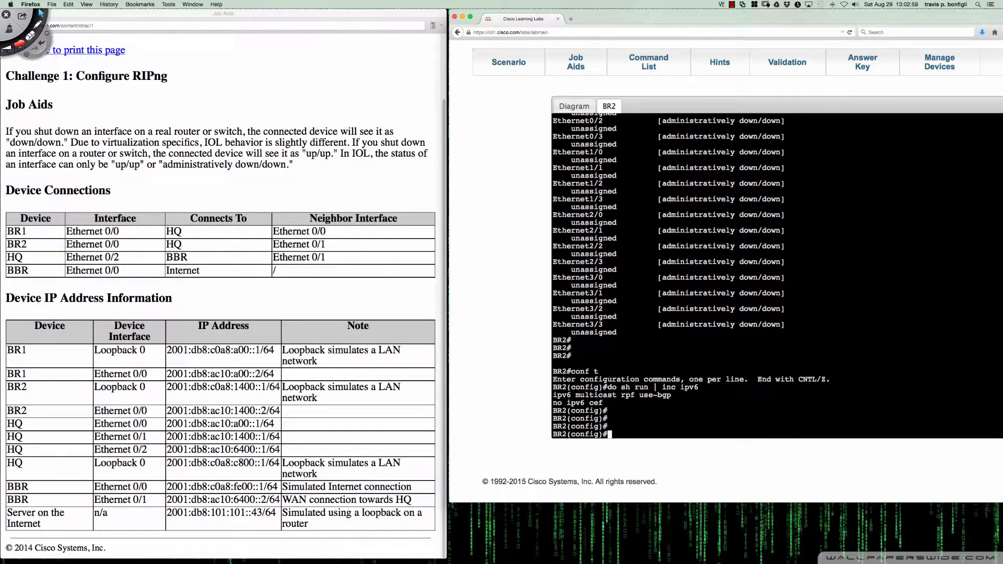
{"action": "type", "text": "ipv6  uni"}
{"action": "key", "text": "Return"}
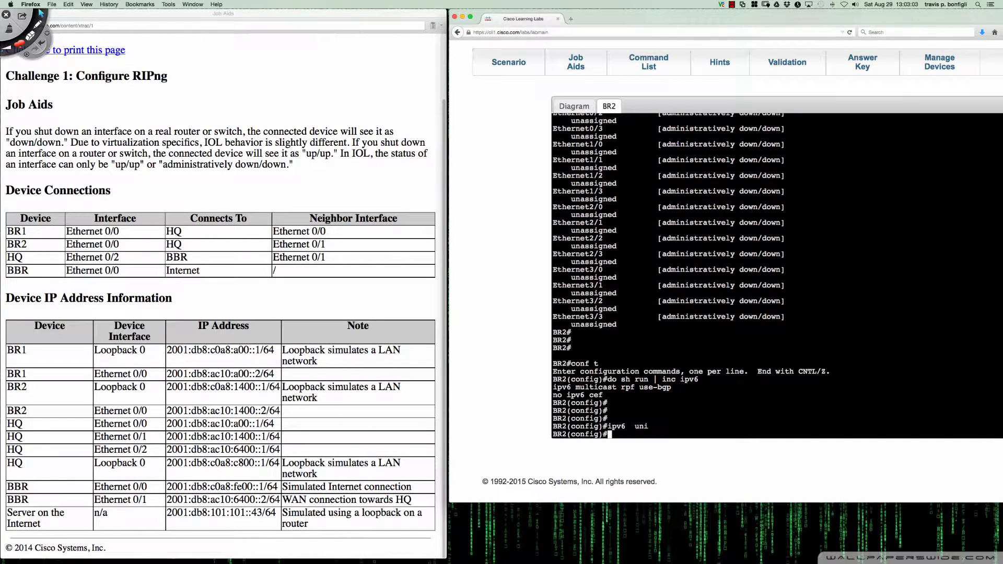
{"action": "key", "text": "Up"}
{"action": "key", "text": "Up"}
{"action": "key", "text": "Return"}
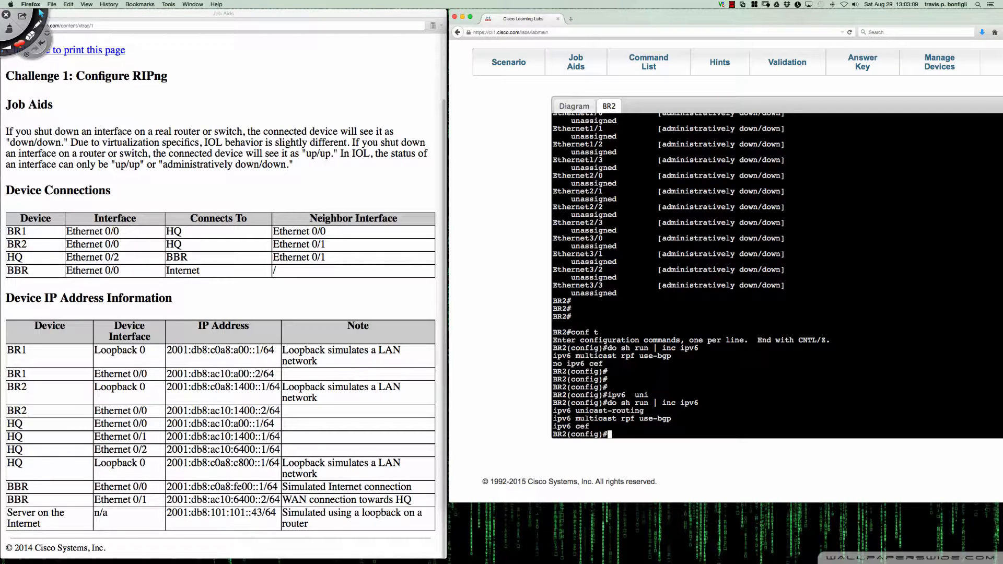
Create the Loopback 0 interface on BR2 with "int lo0" and stay in its interface configuration mode
{"action": "key", "text": "Return"}
{"action": "key", "text": "Return"}
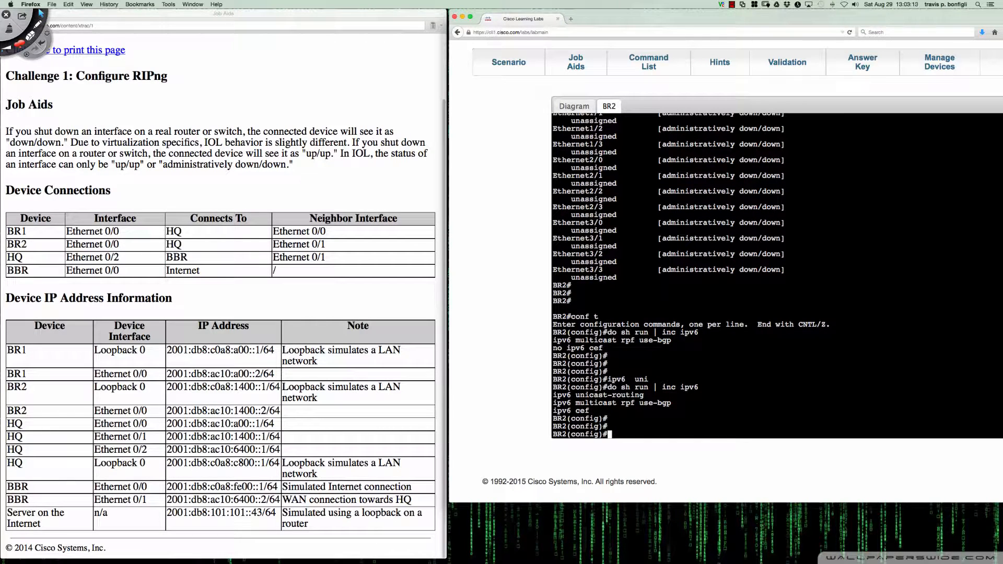
{"action": "type", "text": "int lo0"}
{"action": "key", "text": "Return"}
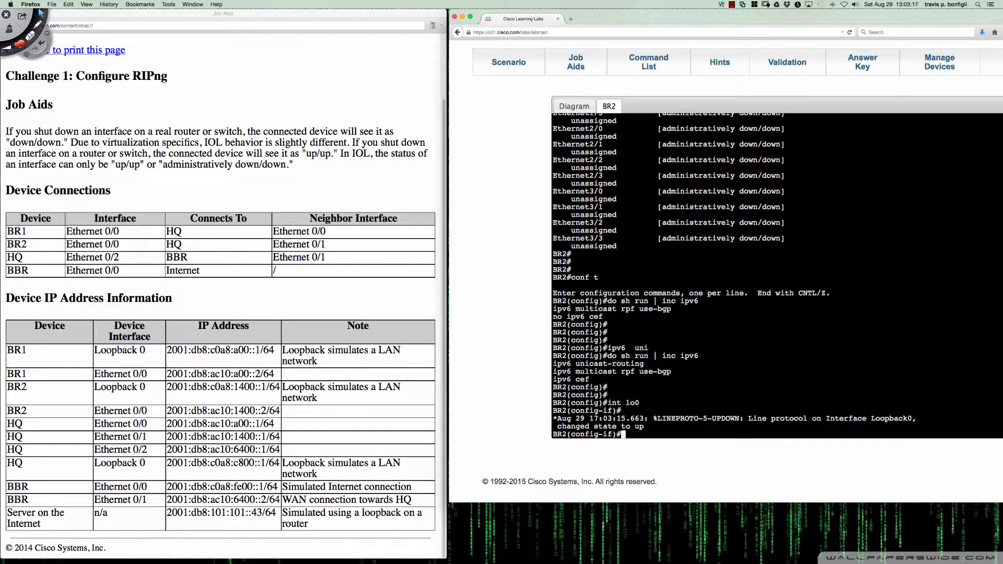
{"action": "key", "text": "Return"}
{"action": "key", "text": "Return"}
Assign the IPv6 address 2001:db8:c0a8:1400::1/64 to BR2's Loopback 0 interface
{"action": "type", "text": "ipv"}
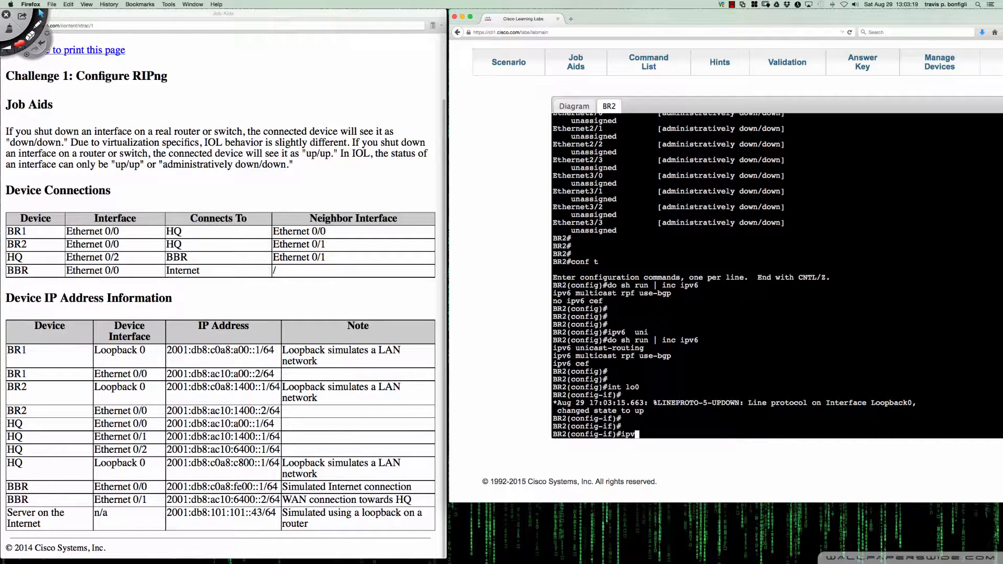
{"action": "type", "text": "6 add"}
{"action": "type", "text": "2001:db8:c0a8:1400"}
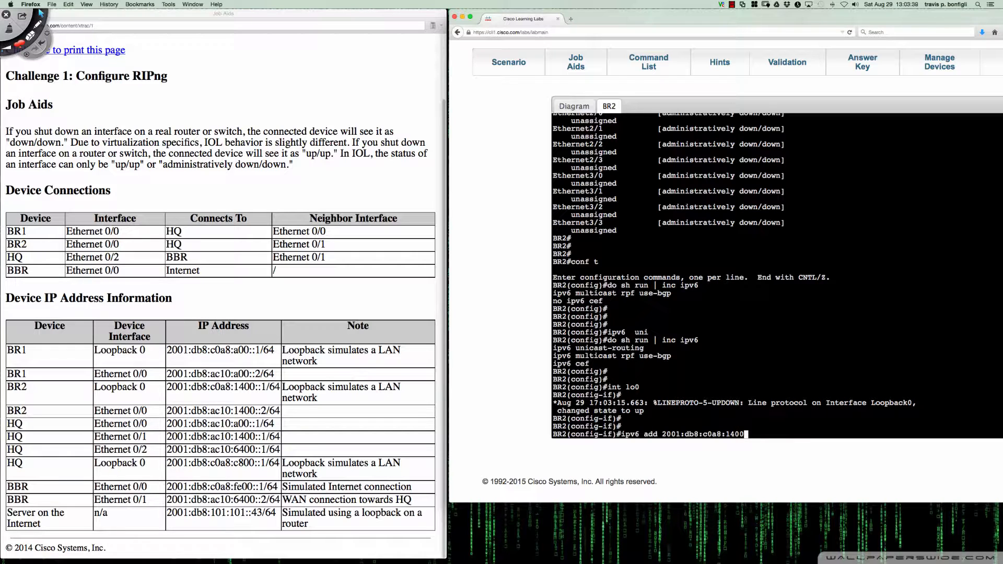
{"action": "type", "text": "::1/64"}
{"action": "key", "text": "Return"}
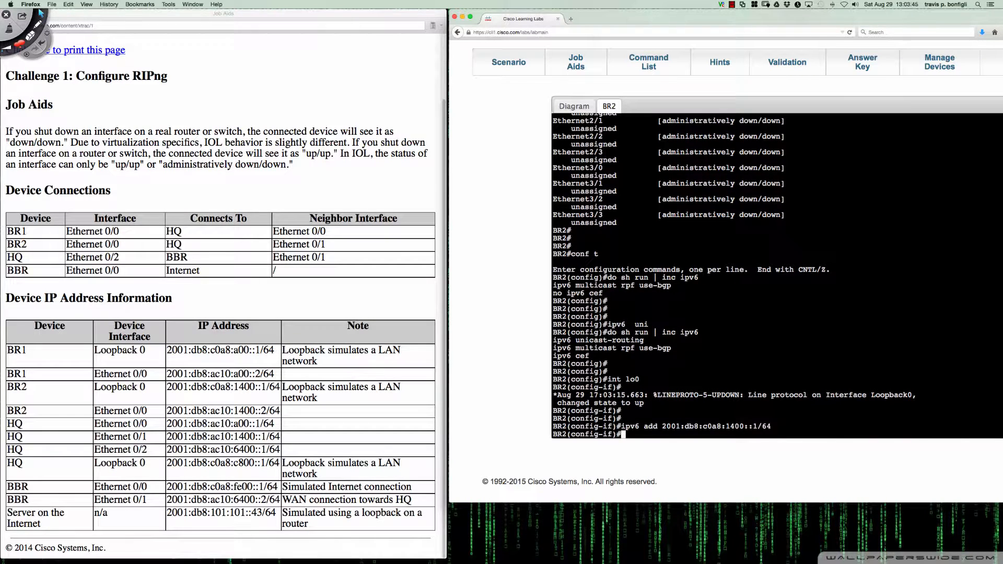
{"action": "key", "text": "Return"}
{"action": "key", "text": "Return"}
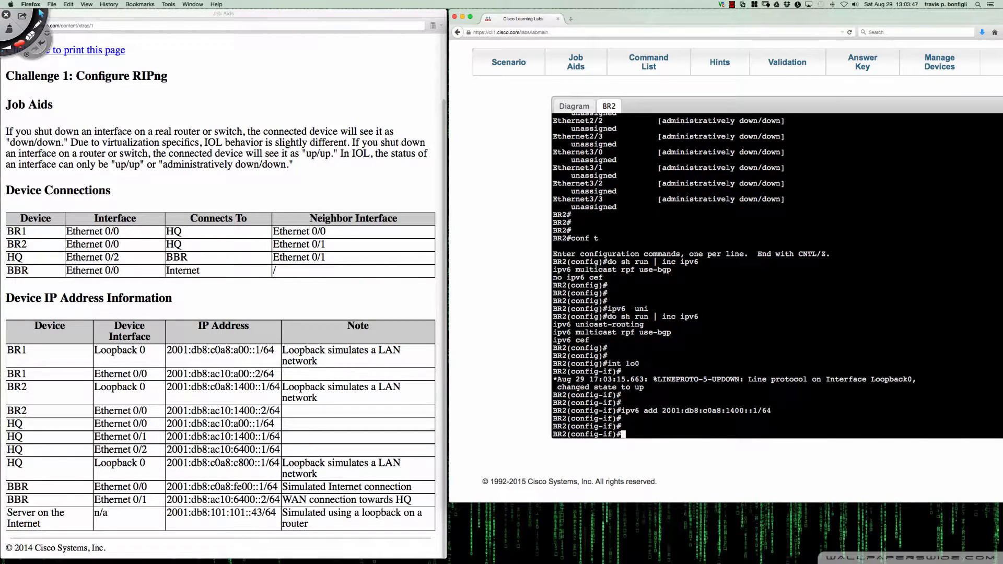
Enable the RIPng process CCNP_RIP on BR2's Loopback 0 interface with "ipv6 rip CCNP_RIP enable"
{"action": "type", "text": "ipv6 rip CCNP_RIP enable"}
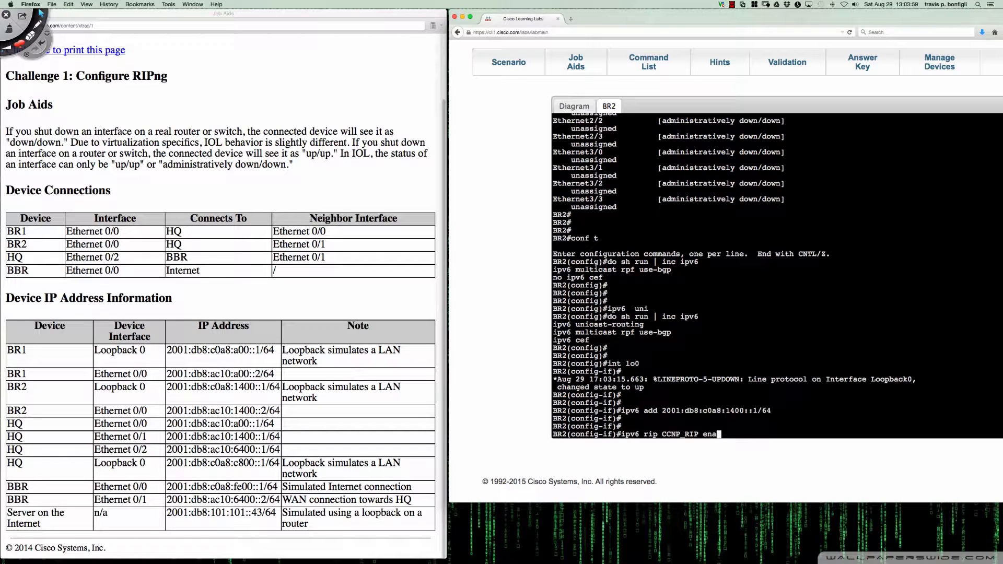
{"action": "key", "text": "Return"}
{"action": "key", "text": "Return"}
{"action": "key", "text": "Return"}
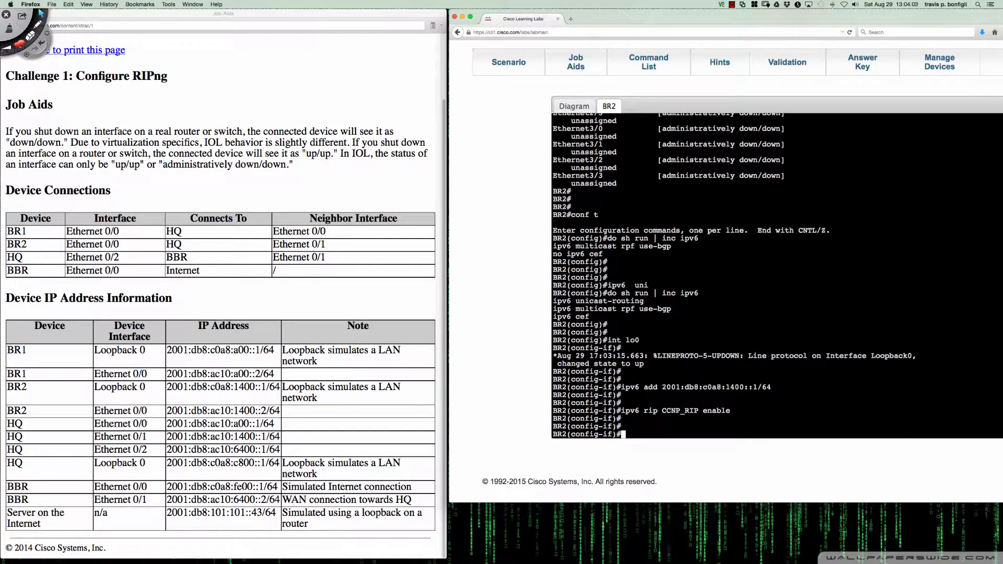
Display the RIP sections of BR2's running configuration with "do sh run | sec rip"
{"action": "type", "text": "do sh run | sec rip"}
{"action": "key", "text": "Return"}
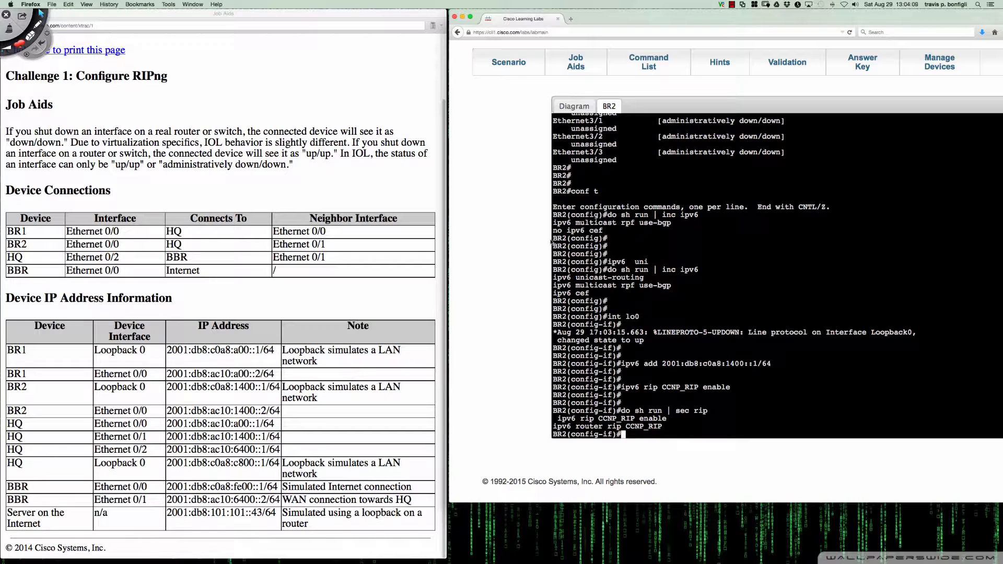
Mark the CCNP_RIP router process line with a red on-screen annotation, clear the drawing and return to the BR2 console
{"action": "key", "text": "ctrl+Tab"}
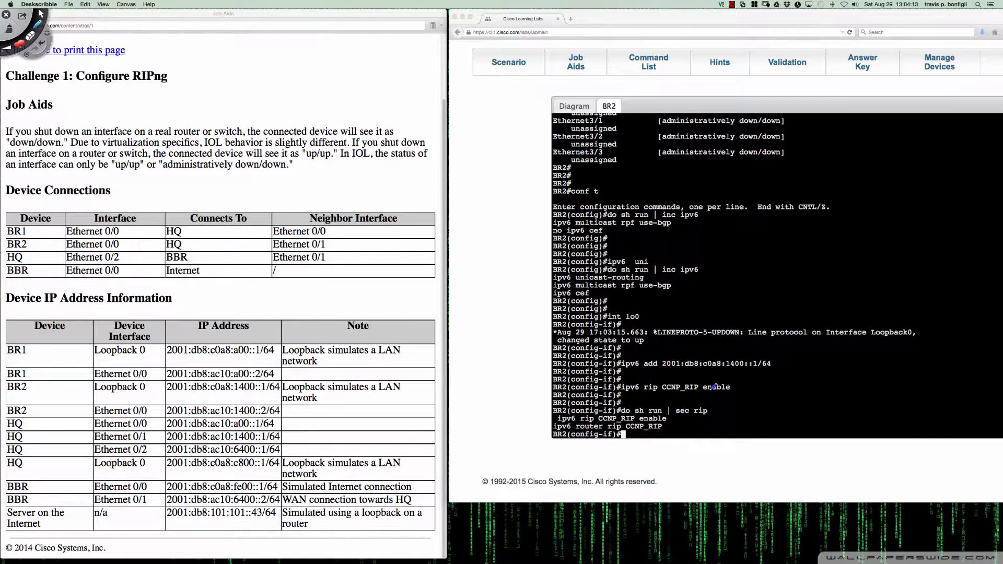
{"action": "mouse_move", "coordinate": [623, 394]}
{"action": "left_mouse_down"}
{"action": "mouse_move", "coordinate": [732, 390]}
{"action": "mouse_move", "coordinate": [706, 415]}
{"action": "mouse_move", "coordinate": [665, 425]}
{"action": "mouse_move", "coordinate": [675, 427]}
{"action": "left_mouse_up"}
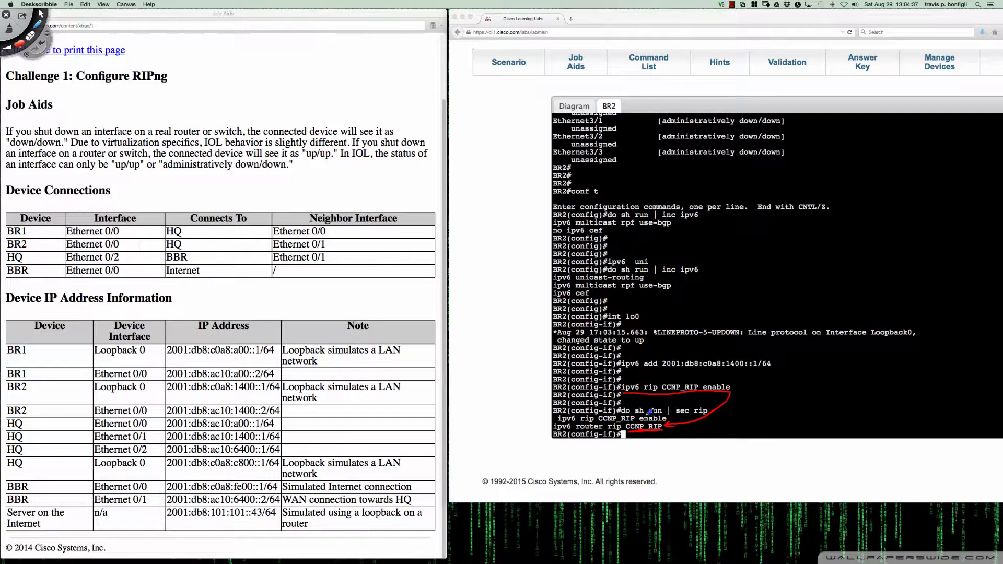
{"action": "key", "text": "Delete"}
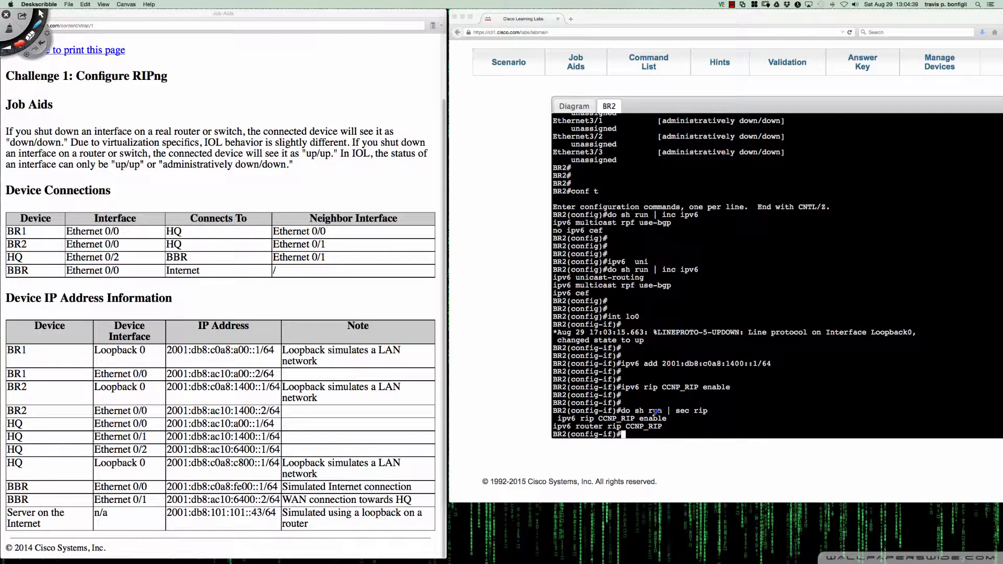
{"action": "key", "text": "Escape"}
{"action": "left_click", "coordinate": [709, 429]}
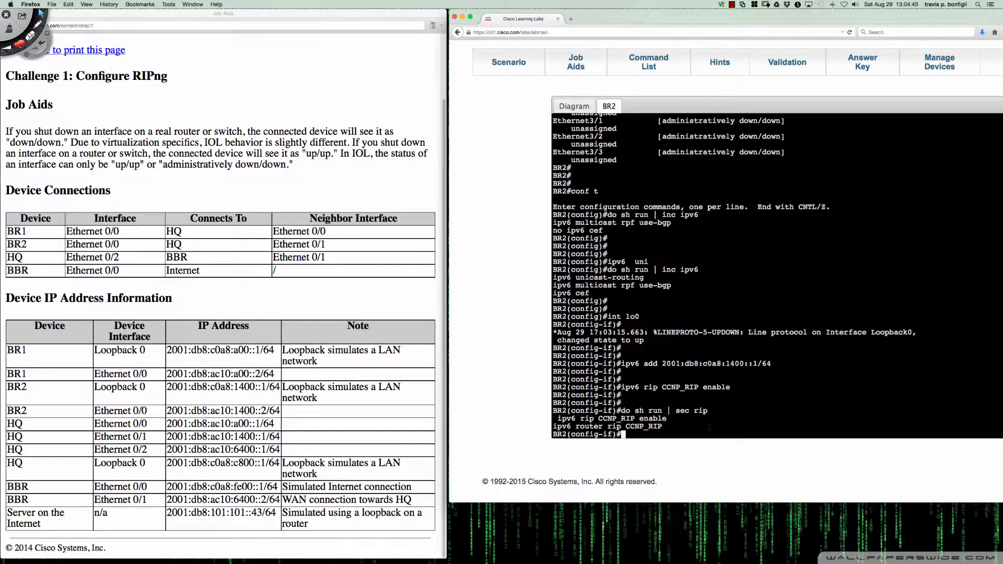
Enter Ethernet 0/0 configuration on BR2 and assign it the IPv6 address 2001:db8:ac10:1400::2/64
{"action": "type", "text": "int e0/0"}
{"action": "key", "text": "Return"}
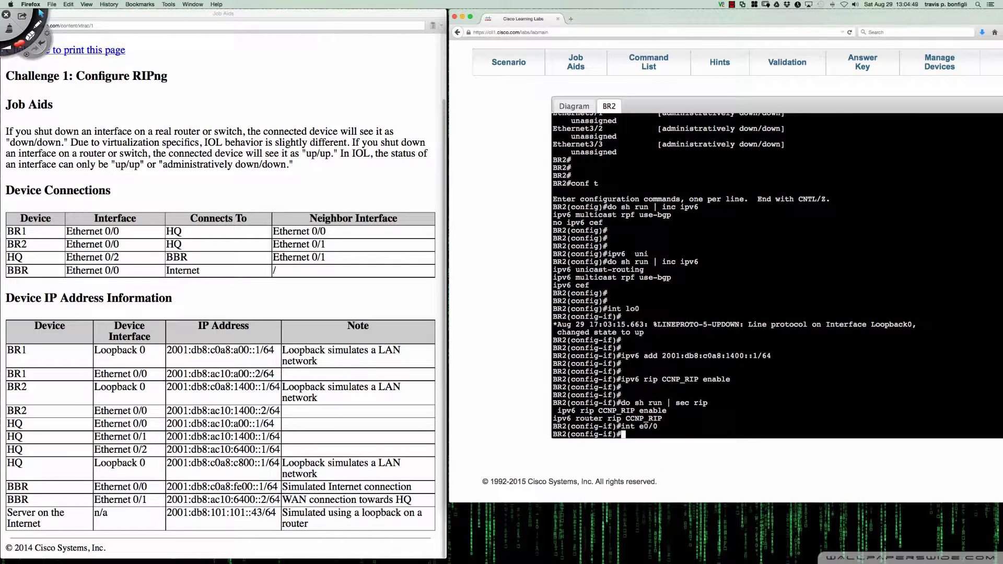
{"action": "type", "text": "ipv6 add 2001:db8:ac10:1400"}
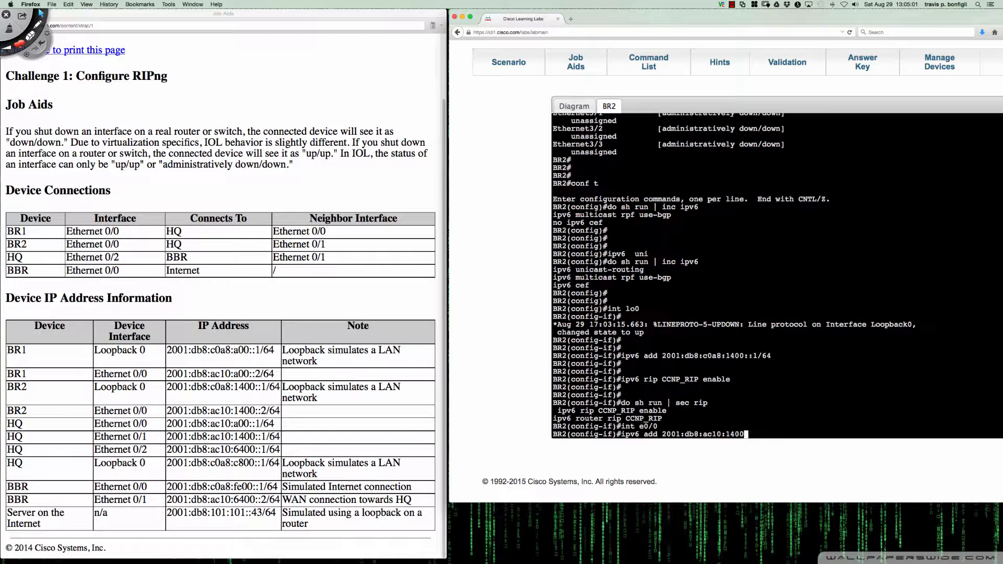
{"action": "type", "text": "::2/64"}
{"action": "key", "text": "Return"}
Set the link-local IPv6 address of BR2's Ethernet 0/0 interface to fe80::2
{"action": "type", "text": "ip"}
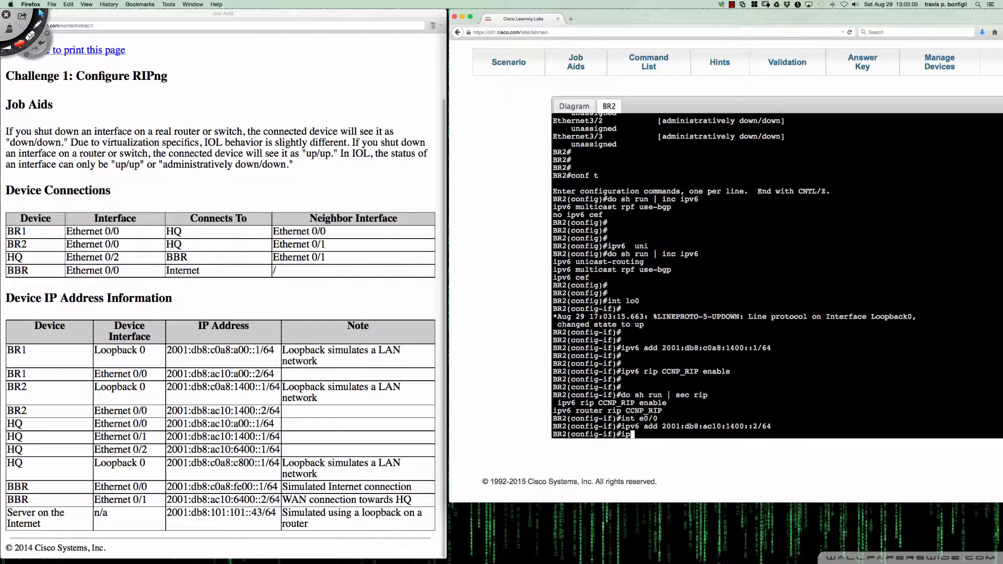
{"action": "type", "text": "v6 add fe80::2 li"}
{"action": "key", "text": "Return"}
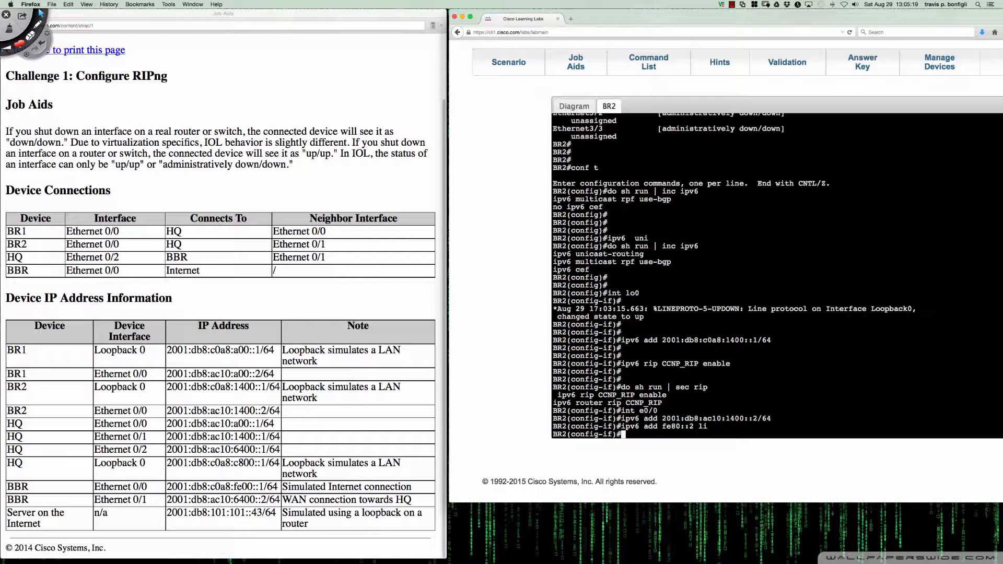
Display the running configuration of BR2's Ethernet 0/0 interface with "do sh run int e0/0"
{"action": "type", "text": "do sh run int e0/0"}
{"action": "key", "text": "Return"}
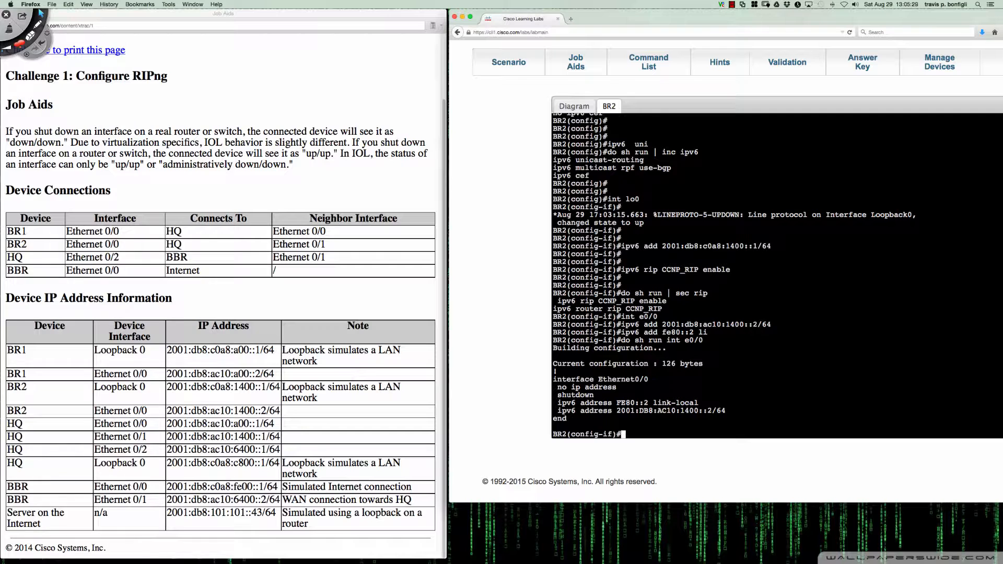
Bring up BR2's Ethernet 0/0 interface with "no shut"
{"action": "type", "text": "no shut"}
{"action": "key", "text": "Return"}
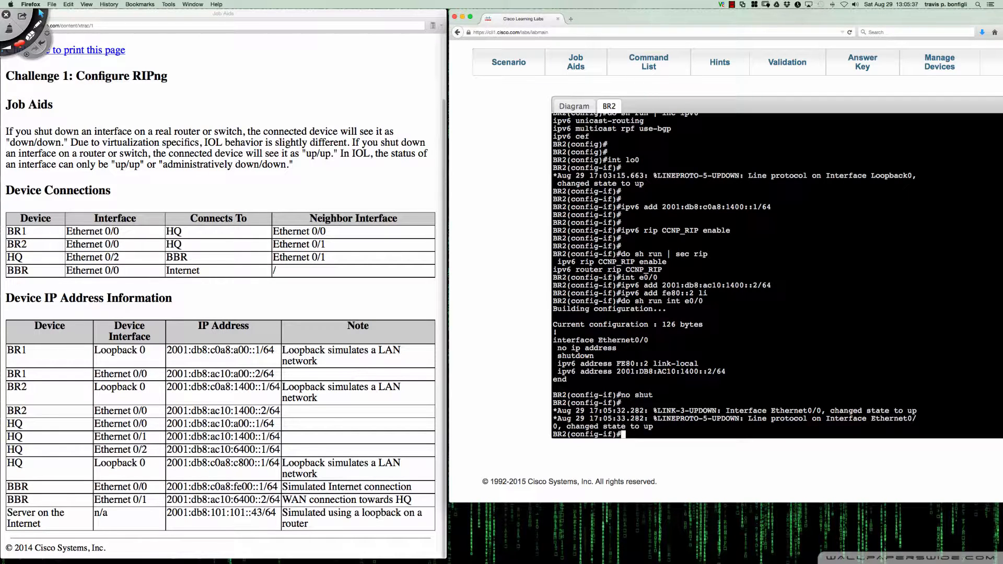
{"action": "key", "text": "Return"}
{"action": "key", "text": "Return"}
{"action": "key", "text": "Return"}
{"action": "key", "text": "Return"}
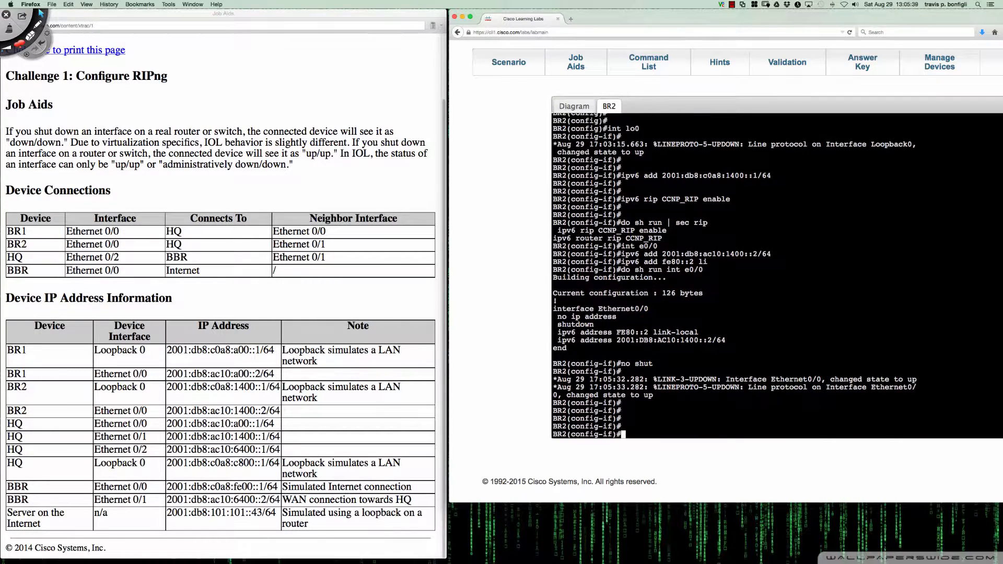
Leave configuration mode on BR2 and check which interfaces run RIPng with "sh ipv6 pro"
{"action": "type", "text": "end"}
{"action": "key", "text": "Return"}
{"action": "key", "text": "Return"}
{"action": "key", "text": "Return"}
{"action": "type", "text": "sh "}
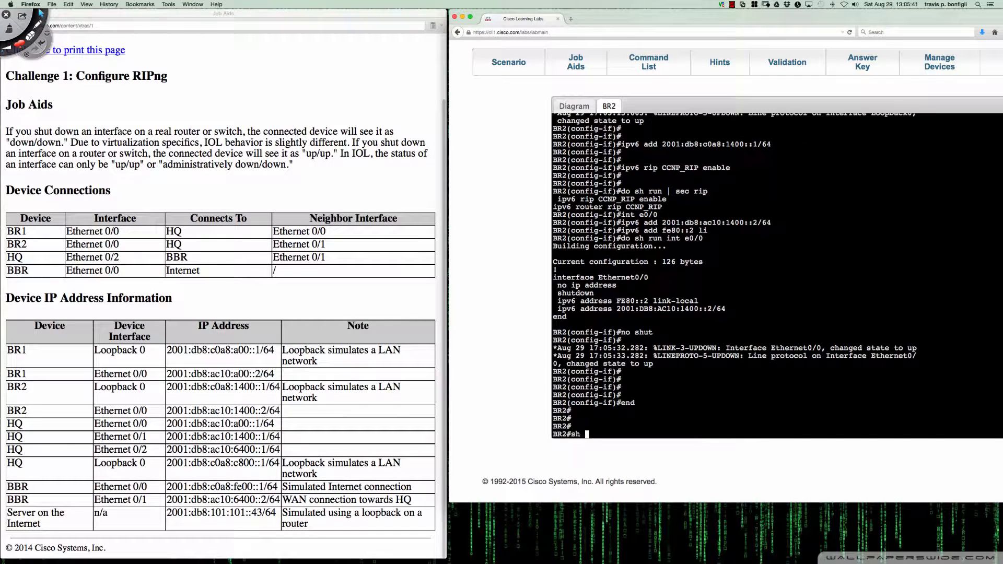
{"action": "type", "text": "ipv6 pro"}
{"action": "key", "text": "Return"}
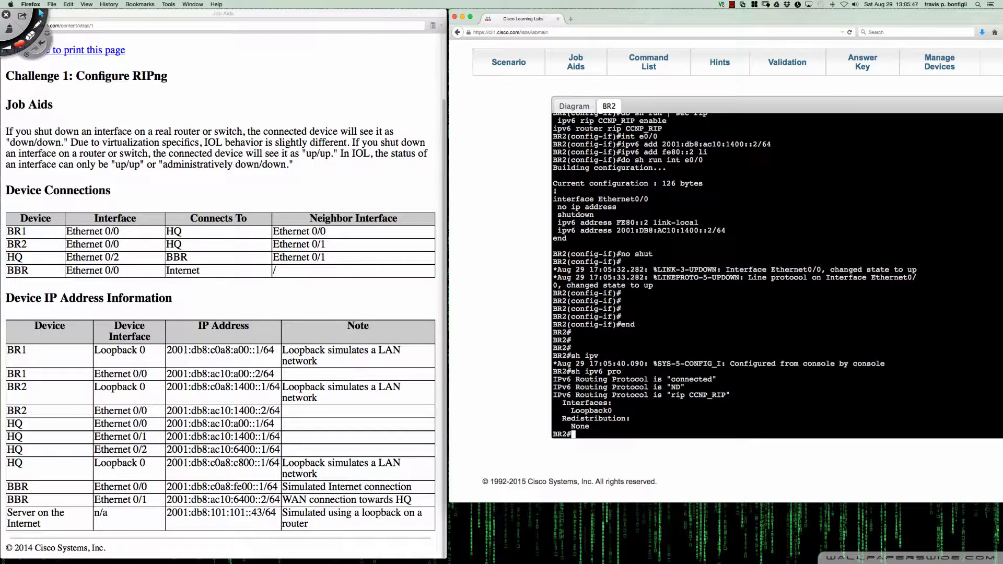
Re-enter configuration mode and enable the RIPng process CCNP_RIP on BR2's Ethernet 0/0 interface
{"action": "type", "text": "conf t"}
{"action": "key", "text": "Return"}
{"action": "type", "text": "int"}
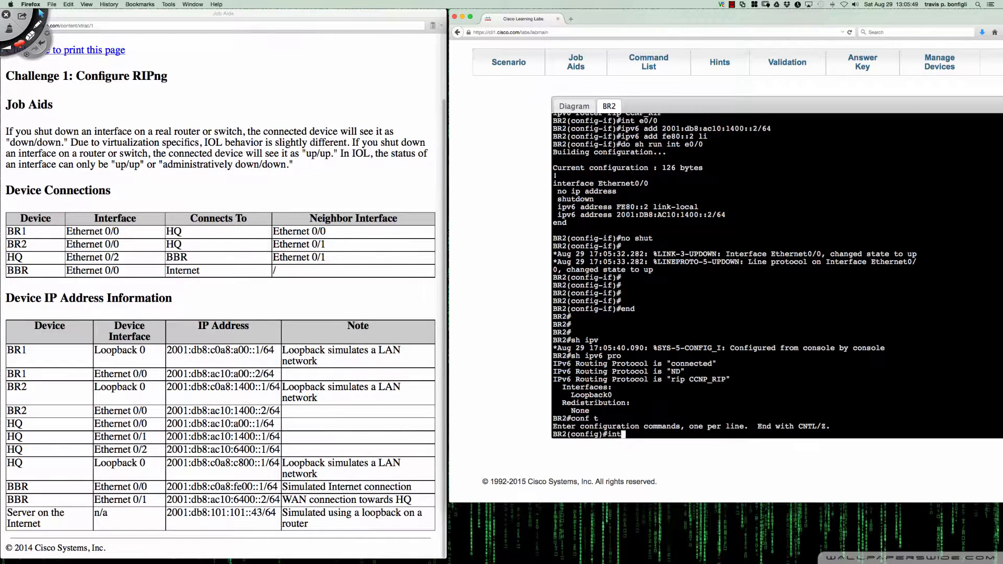
{"action": "type", "text": " e0/0/"}
{"action": "key", "text": "Return"}
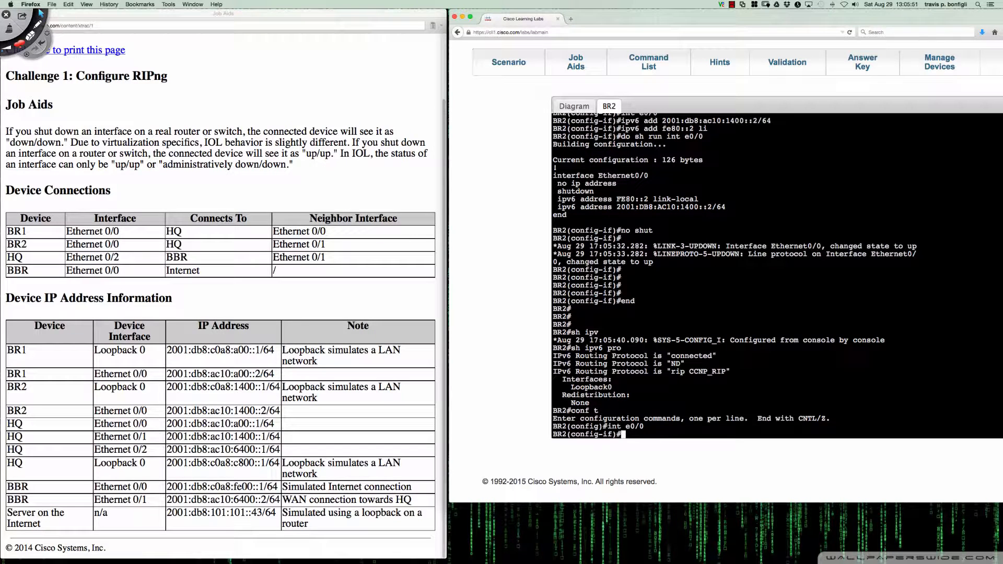
{"action": "type", "text": "ipv6 rip CCNP_RIP ena"}
{"action": "key", "text": "Tab"}
{"action": "key", "text": "Return"}
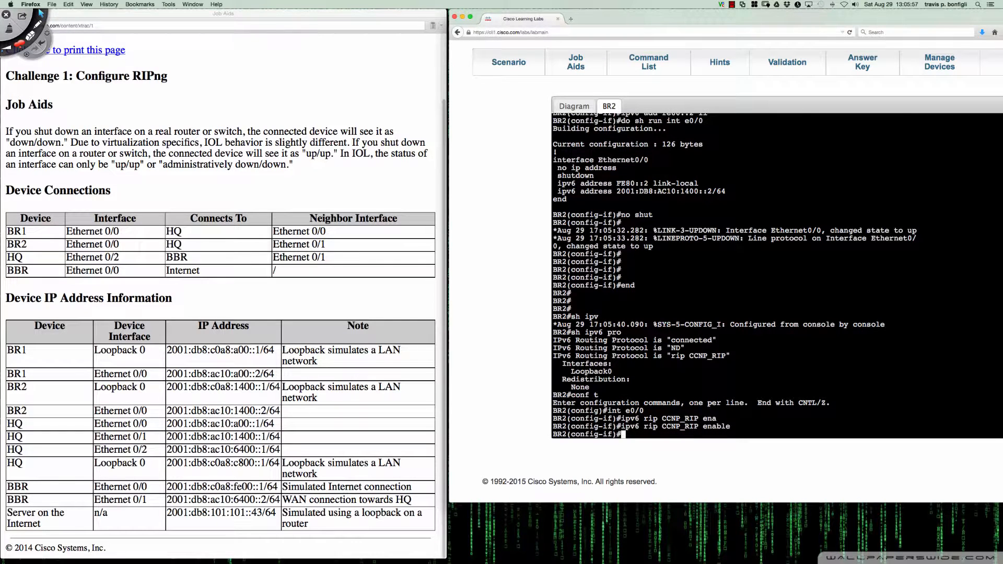
{"action": "key", "text": "Return"}
{"action": "key", "text": "Return"}
{"action": "key", "text": "Return"}
Return to privileged mode and display BR2's IPv6 routing protocols again with "sh ipv6 protocols"
{"action": "type", "text": "end"}
{"action": "key", "text": "Return"}
{"action": "key", "text": "Return"}
{"action": "key", "text": "Return"}
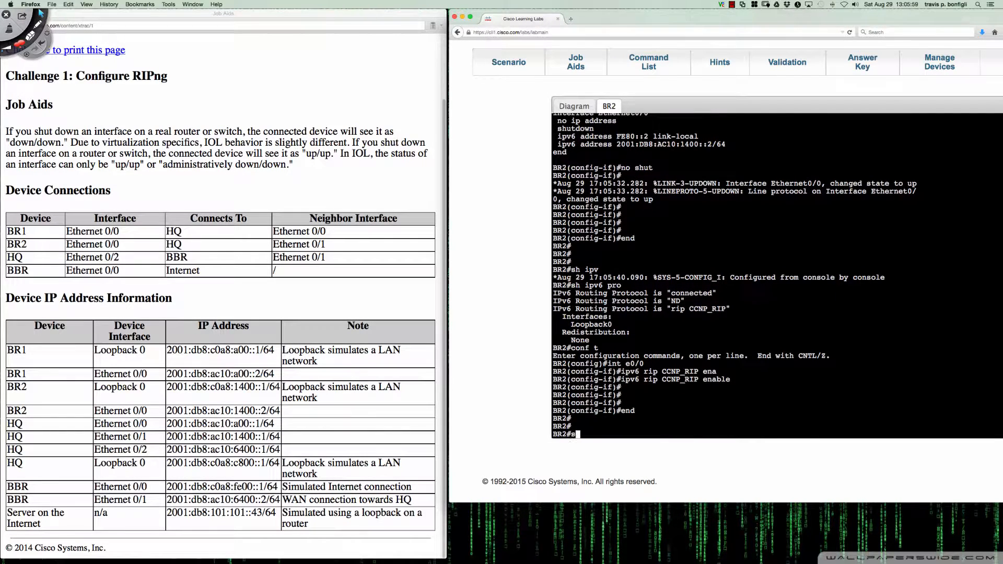
{"action": "type", "text": "sh ipv6 pro"}
{"action": "key", "text": "Tab"}
{"action": "key", "text": "Return"}
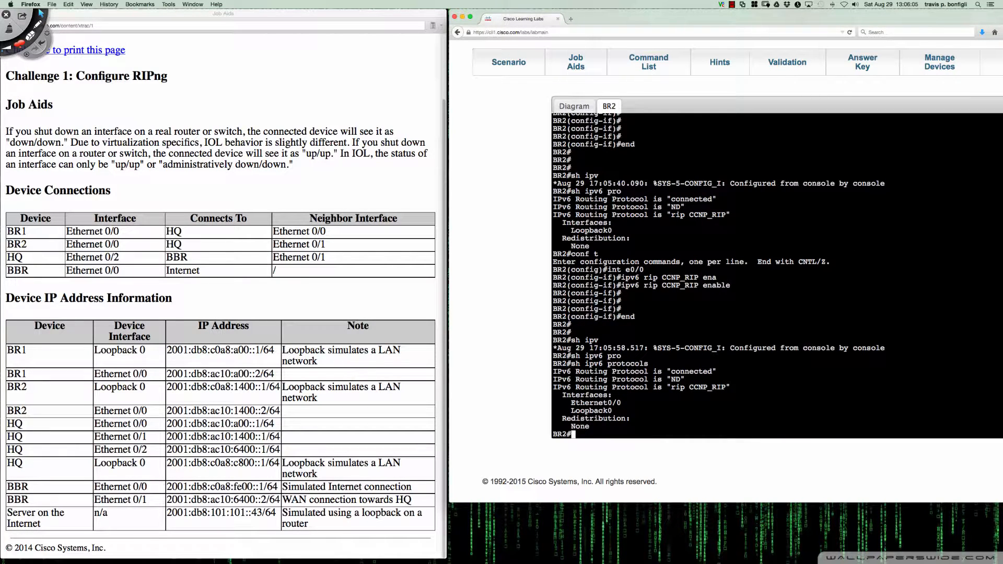
{"action": "key", "text": "Return"}
{"action": "key", "text": "Return"}
{"action": "key", "text": "Return"}
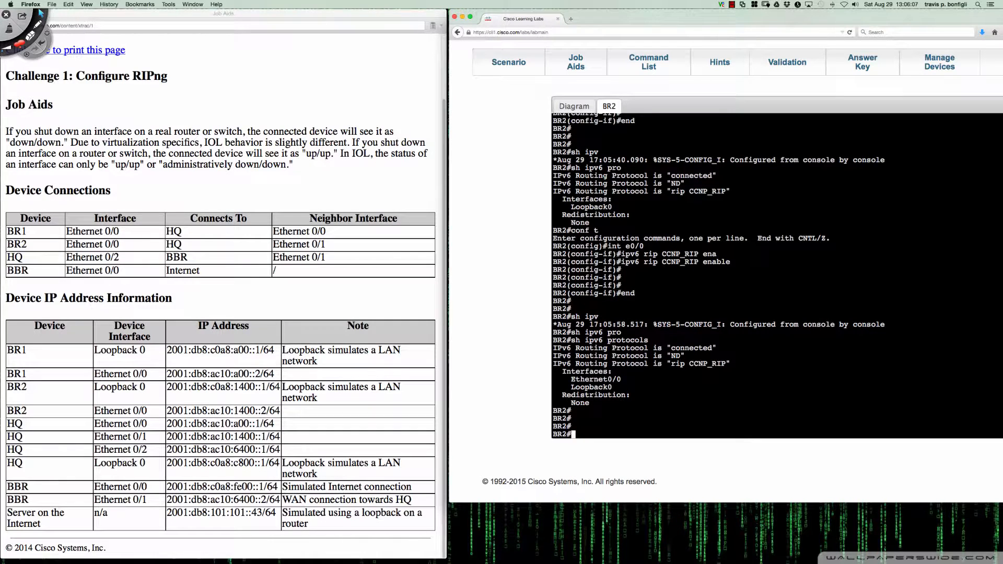
Display BR2's IPv6 routing table with "sh ipv6 route" and repeat the command twice to check for RIP routes
{"action": "type", "text": "sh ipv6 route"}
{"action": "key", "text": "Return"}
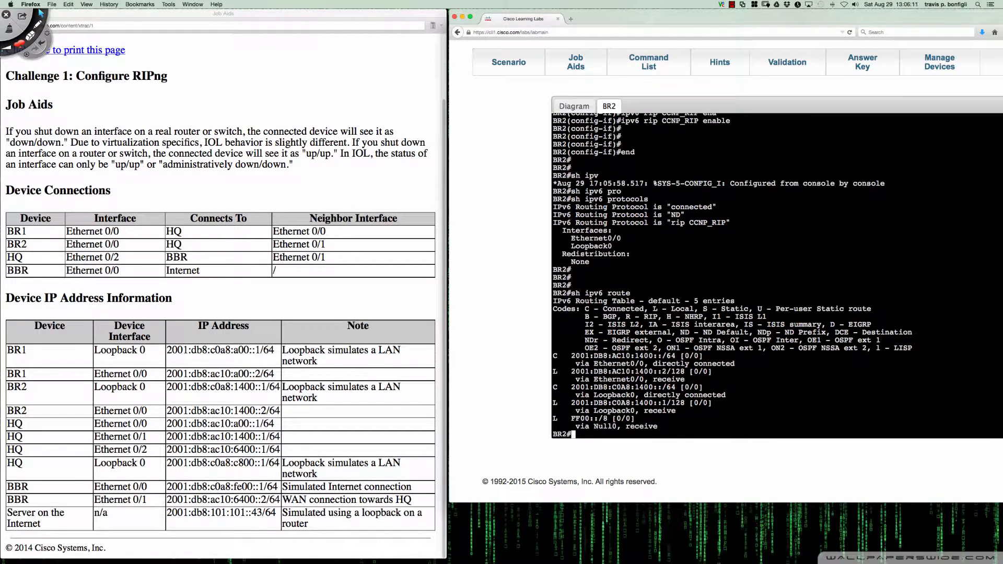
{"action": "key", "text": "Up"}
{"action": "key", "text": "Return"}
{"action": "key", "text": "Up"}
{"action": "key", "text": "Return"}
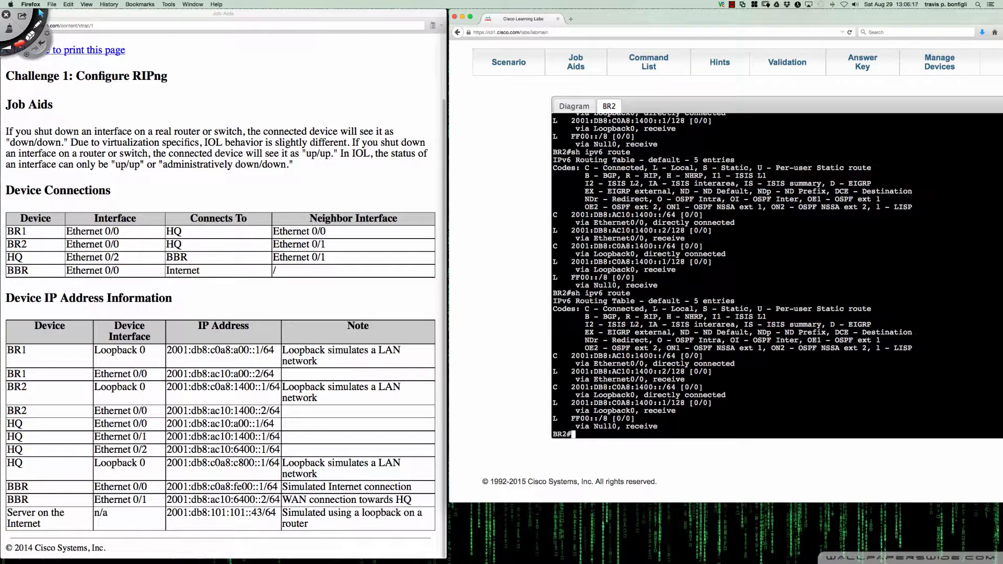
List the RIP sections of BR2's running configuration from privileged mode with "sh run | sec rip"
{"action": "type", "text": "sh run | sec rip"}
{"action": "key", "text": "Return"}
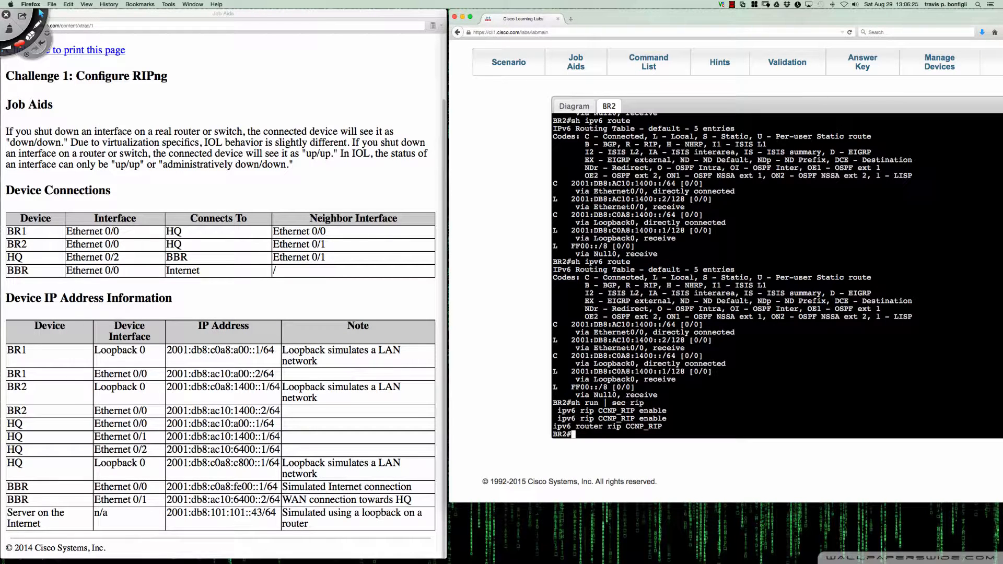
{"action": "key", "text": "Return"}
{"action": "key", "text": "Return"}
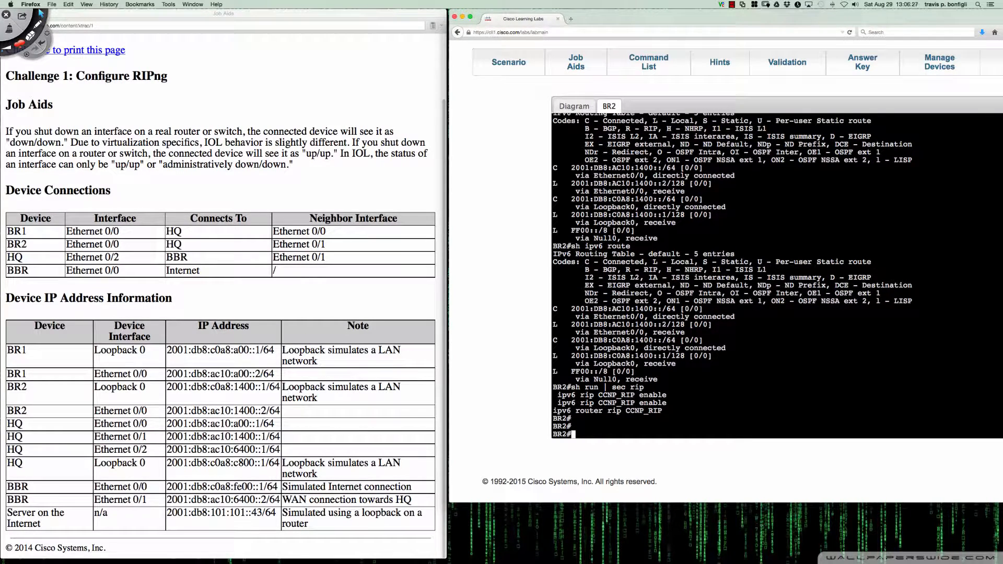
Open the topology diagram and annotate in red BR2's Lo0 and Eth0/0 with check marks and RIPng arrows
{"action": "left_click", "coordinate": [577, 106]}
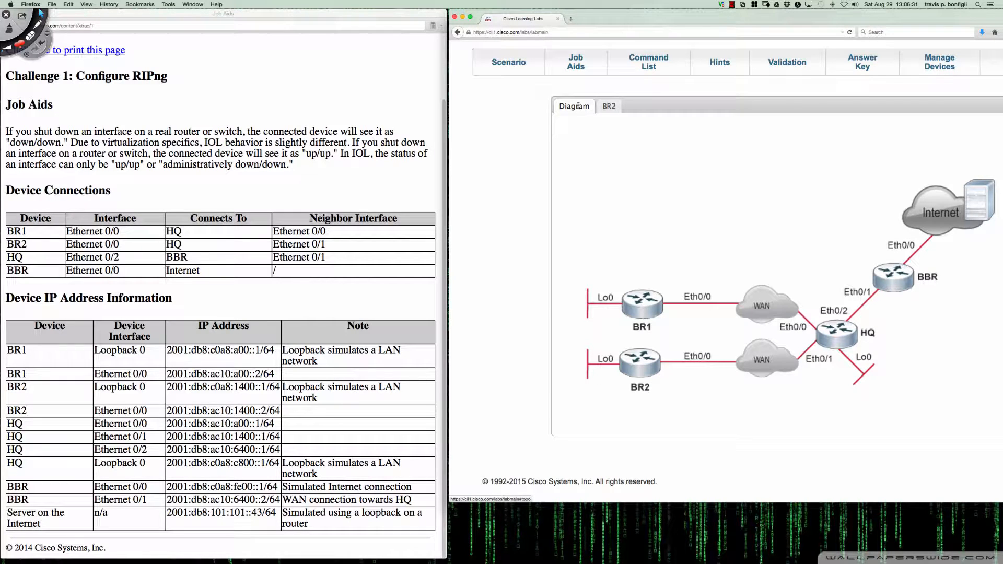
{"action": "key", "text": "ctrl+d"}
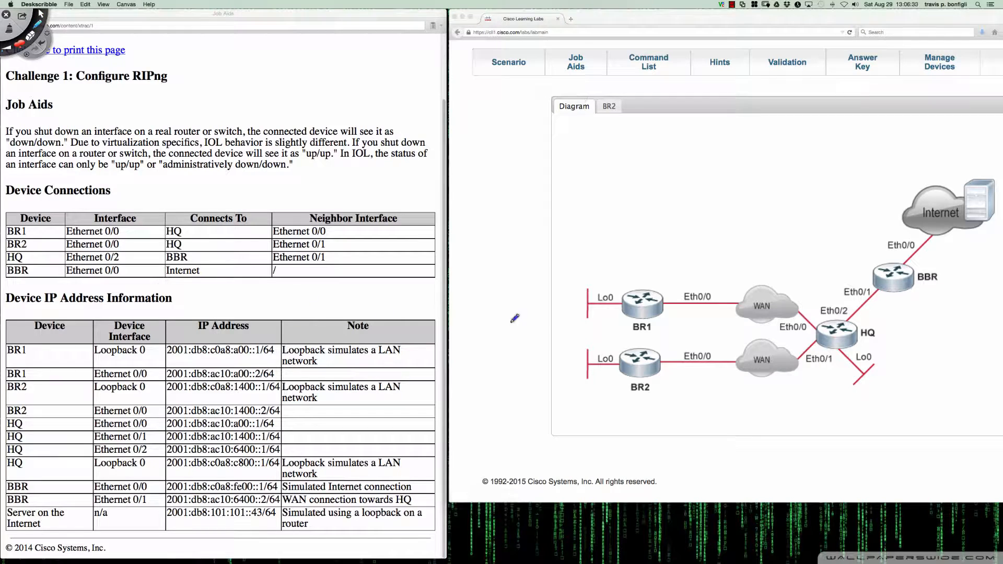
{"action": "left_click_drag", "start_coordinate": [603, 351], "coordinate": [612, 345]}
{"action": "left_click_drag", "start_coordinate": [699, 348], "coordinate": [707, 344]}
{"action": "mouse_move", "coordinate": [638, 400]}
{"action": "left_mouse_down"}
{"action": "mouse_move", "coordinate": [663, 402]}
{"action": "mouse_move", "coordinate": [682, 373]}
{"action": "mouse_move", "coordinate": [608, 374]}
{"action": "mouse_move", "coordinate": [649, 374]}
{"action": "left_mouse_up"}
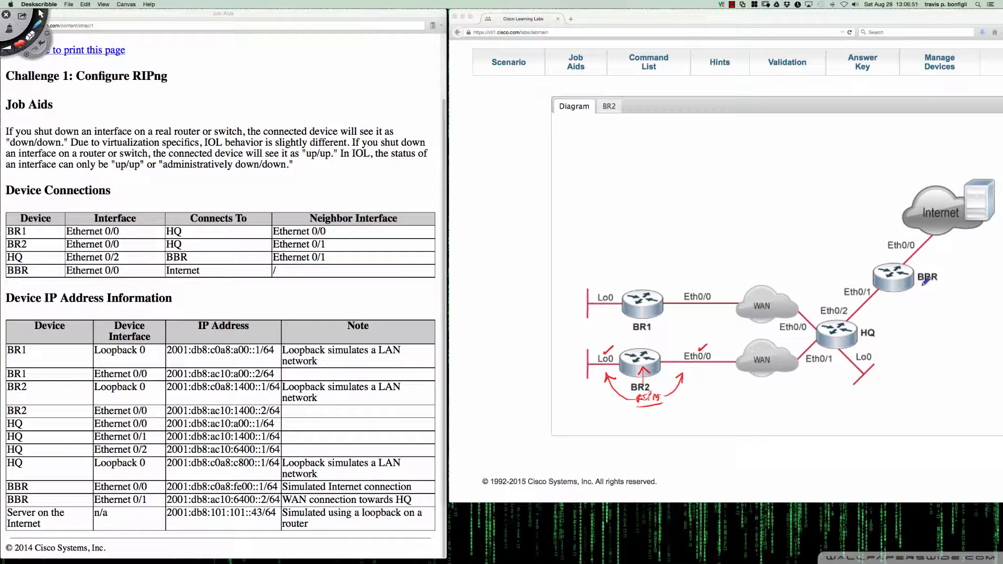
Annotate the topology in red with a DGW arrow from BBR towards HQ, circle HQ and mark its two branch-facing links
{"action": "mouse_move", "coordinate": [921, 286]}
{"action": "left_mouse_down"}
{"action": "mouse_move", "coordinate": [923, 294]}
{"action": "mouse_move", "coordinate": [946, 287]}
{"action": "mouse_move", "coordinate": [873, 296]}
{"action": "mouse_move", "coordinate": [884, 296]}
{"action": "left_mouse_up"}
{"action": "mouse_move", "coordinate": [861, 338]}
{"action": "left_mouse_down"}
{"action": "mouse_move", "coordinate": [874, 338]}
{"action": "mouse_move", "coordinate": [817, 343]}
{"action": "left_mouse_up"}
{"action": "mouse_move", "coordinate": [817, 328]}
{"action": "left_mouse_down"}
{"action": "mouse_move", "coordinate": [882, 324]}
{"action": "mouse_move", "coordinate": [858, 340]}
{"action": "left_mouse_up"}
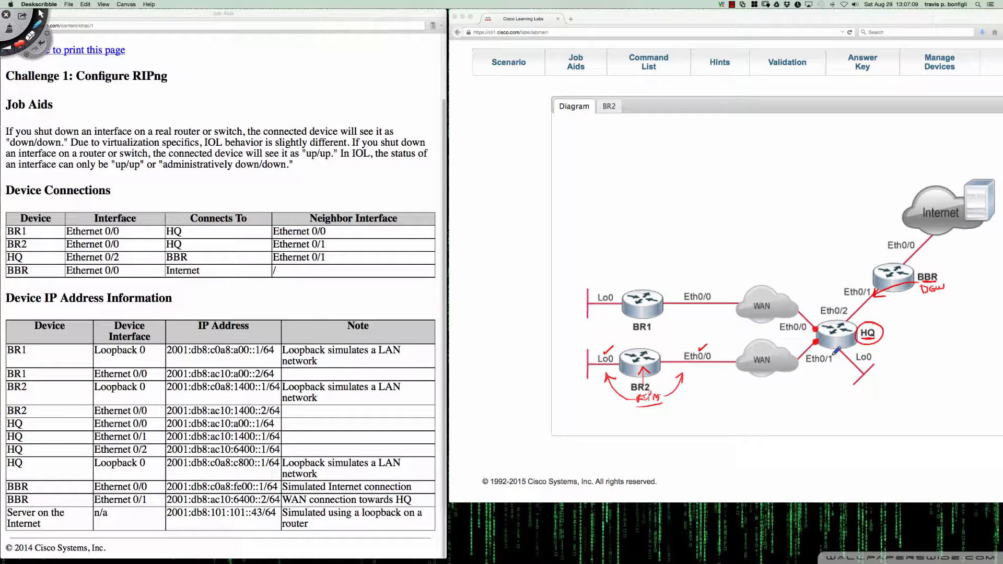
Clear the red annotations from the topology diagram and open HQ's console in privileged mode
{"action": "key", "text": "Delete"}
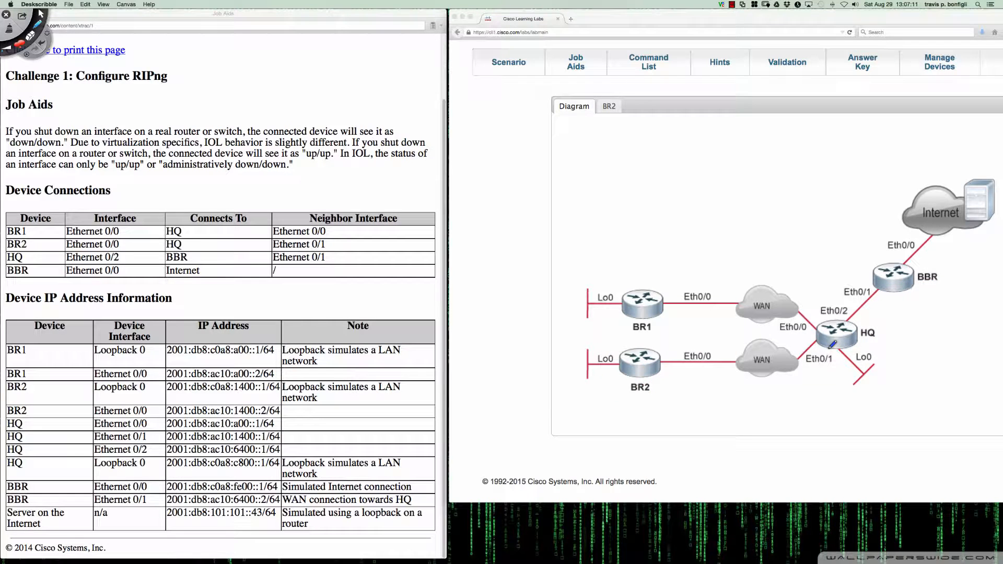
{"action": "key", "text": "Escape"}
{"action": "left_click", "coordinate": [836, 334]}
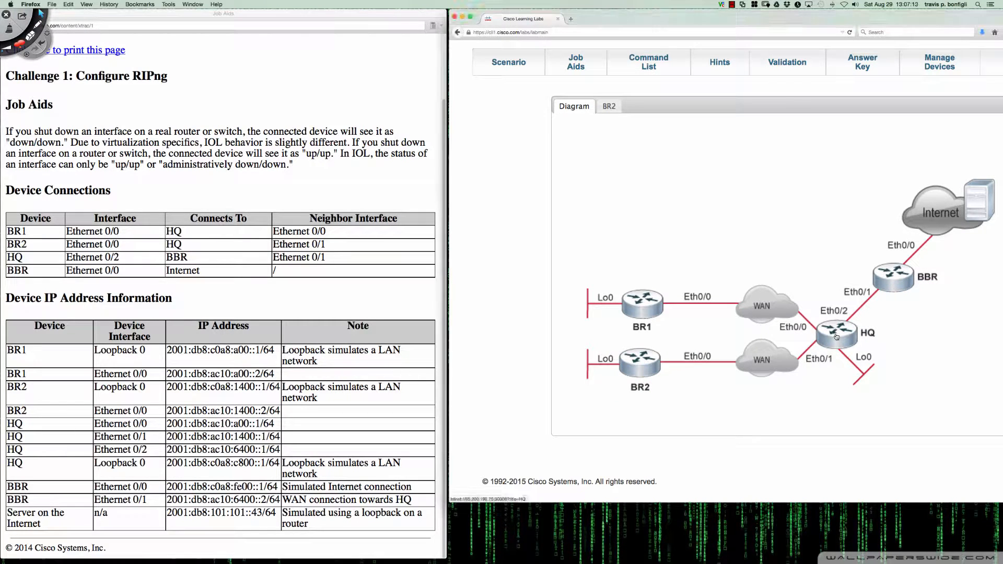
{"action": "left_click", "coordinate": [836, 336]}
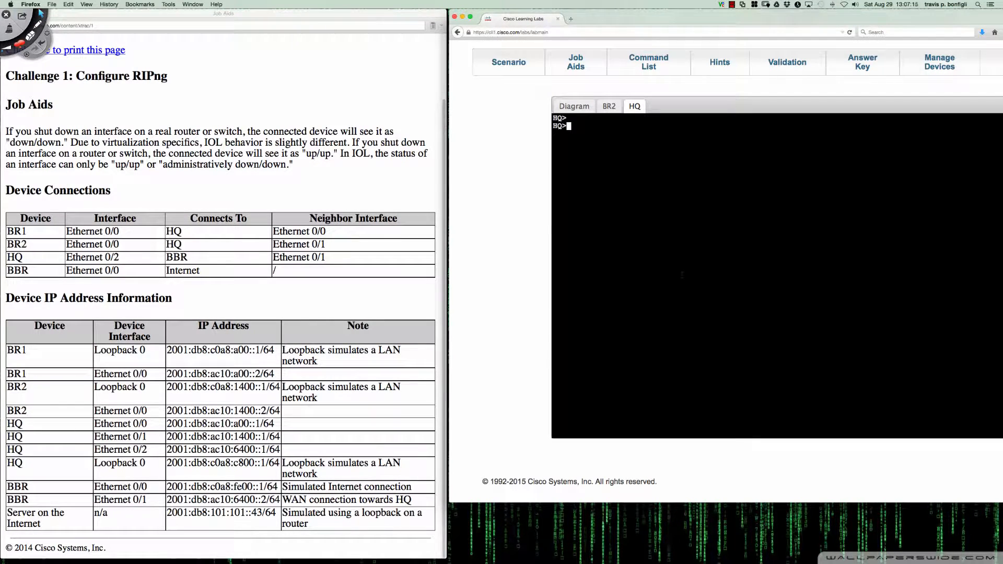
{"action": "key", "text": "Return"}
{"action": "key", "text": "Return"}
{"action": "key", "text": "Return"}
{"action": "key", "text": "Return"}
{"action": "type", "text": "en"}
{"action": "key", "text": "Return"}
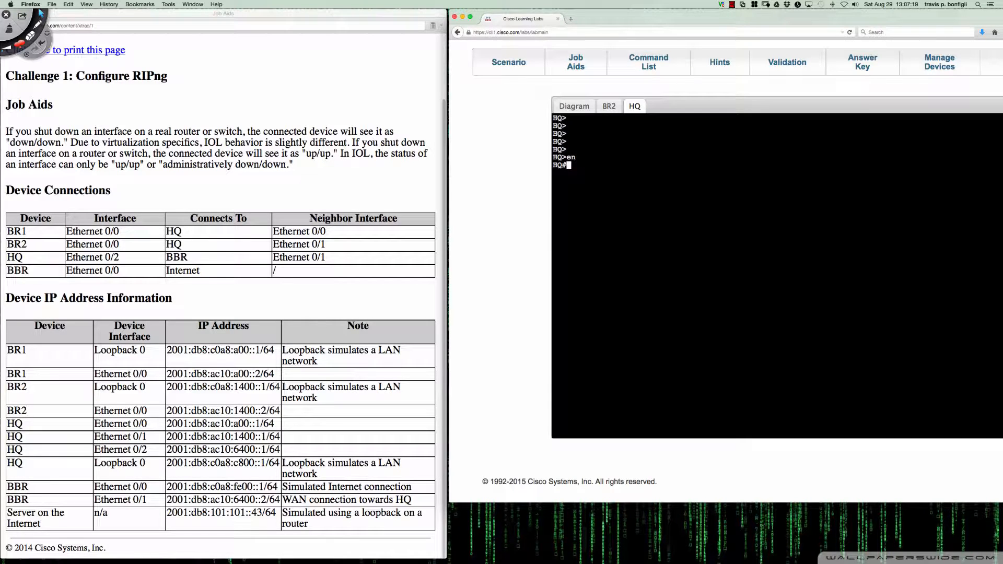
{"action": "key", "text": "Return"}
{"action": "key", "text": "Return"}
{"action": "key", "text": "Return"}
Enter global configuration mode on HQ and display its IPv6 routing protocols with "do sh ipv6 pro"
{"action": "type", "text": "conf t"}
{"action": "key", "text": "Return"}
{"action": "key", "text": "Return"}
{"action": "key", "text": "Return"}
{"action": "key", "text": "Return"}
{"action": "type", "text": "d"}
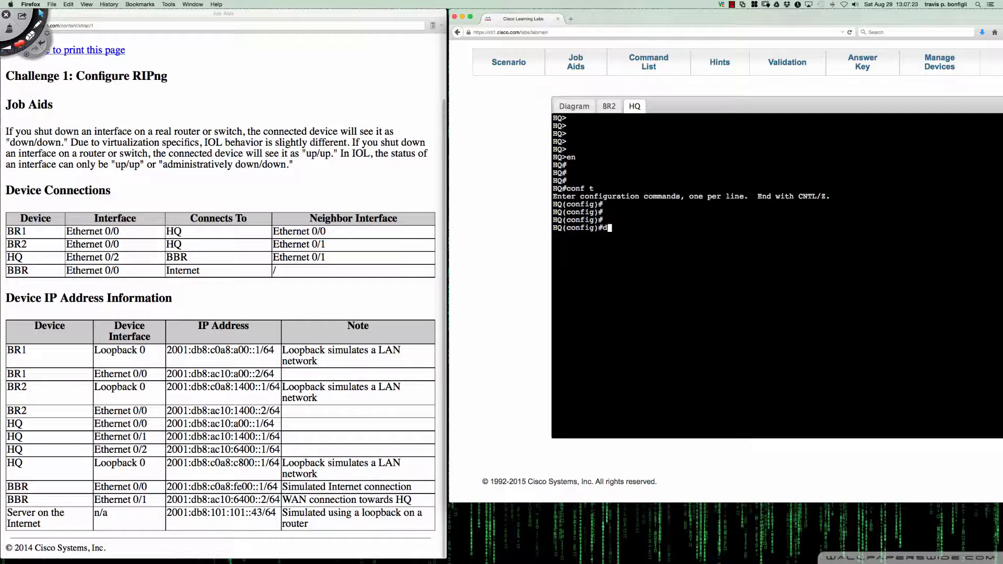
{"action": "type", "text": "o sh ipv6 pro"}
{"action": "key", "text": "Return"}
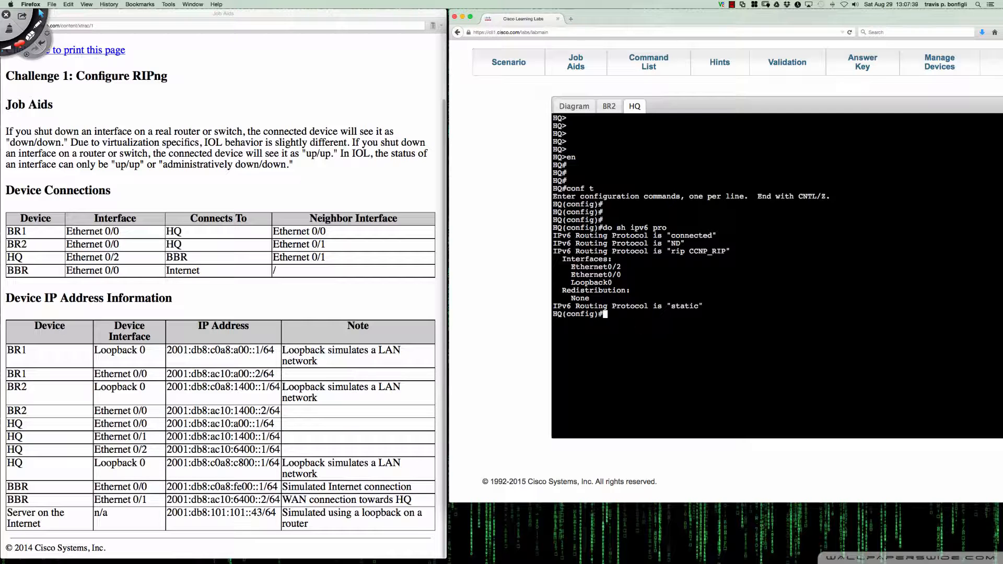
Check the topology diagram and display HQ's Ethernet0/1 running configuration with "do sh run int e0/1"
{"action": "left_click", "coordinate": [579, 107]}
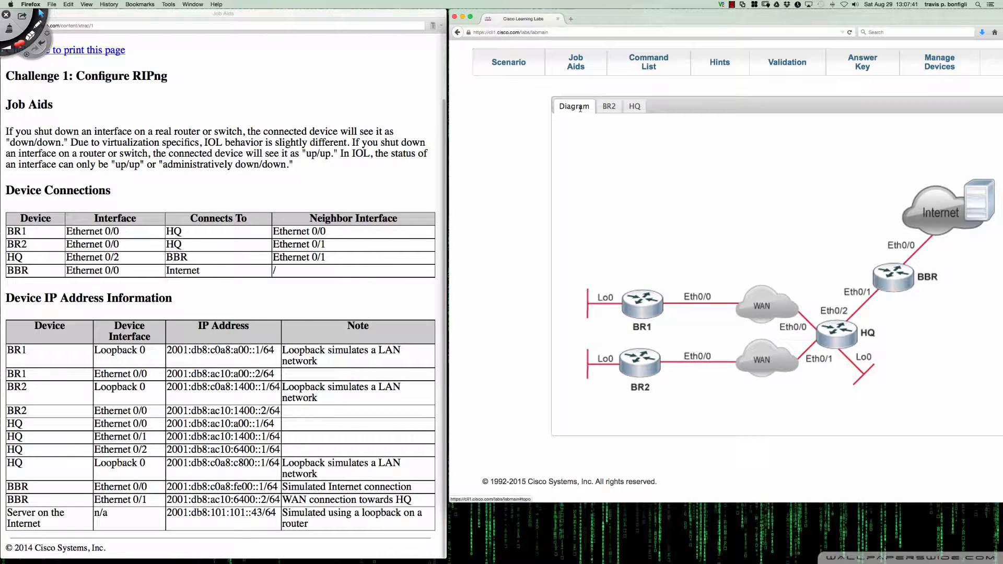
{"action": "left_click", "coordinate": [609, 106]}
{"action": "left_click", "coordinate": [634, 107]}
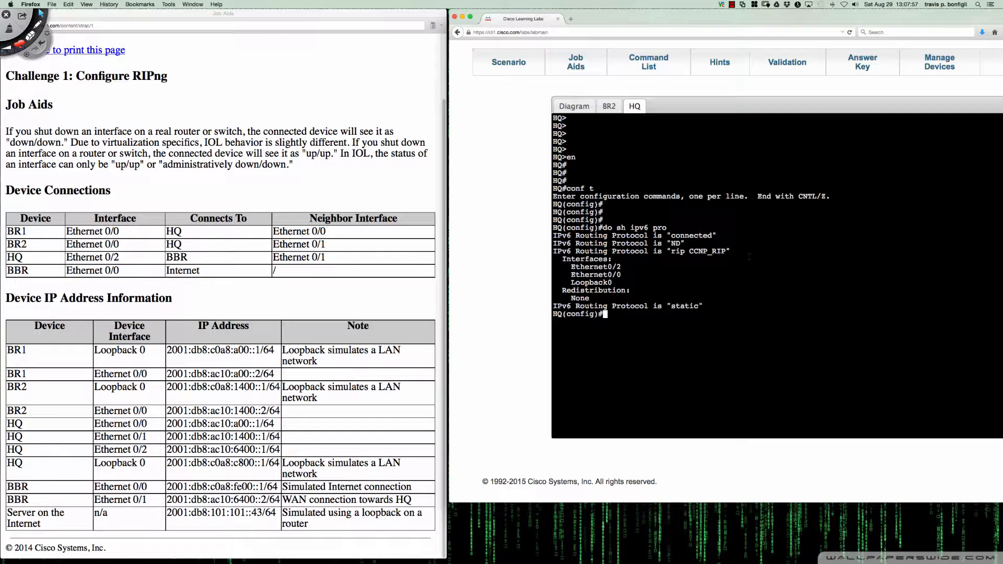
{"action": "key", "text": "Return"}
{"action": "key", "text": "Return"}
{"action": "type", "text": "do sh r"}
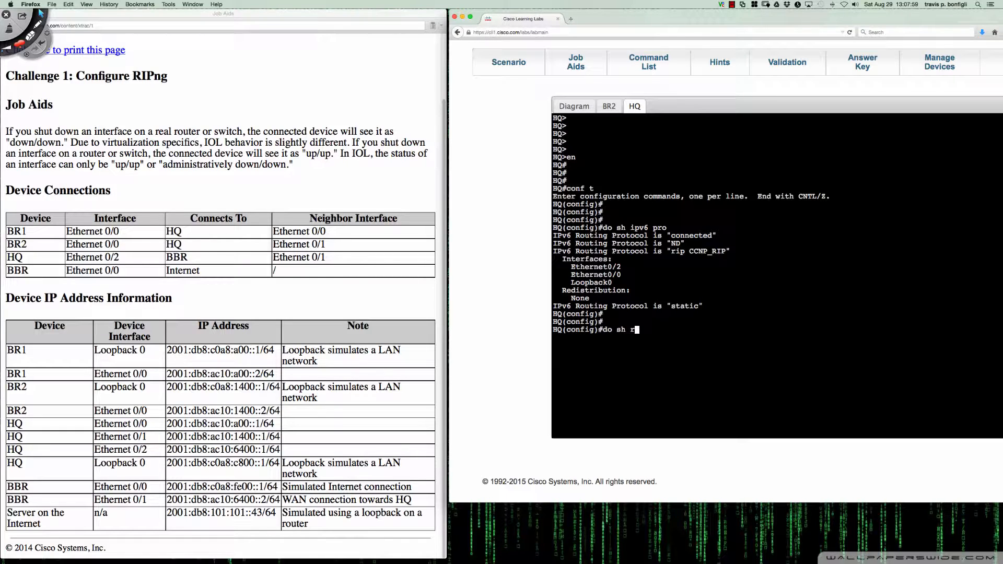
{"action": "type", "text": "un int e0/1"}
{"action": "key", "text": "Return"}
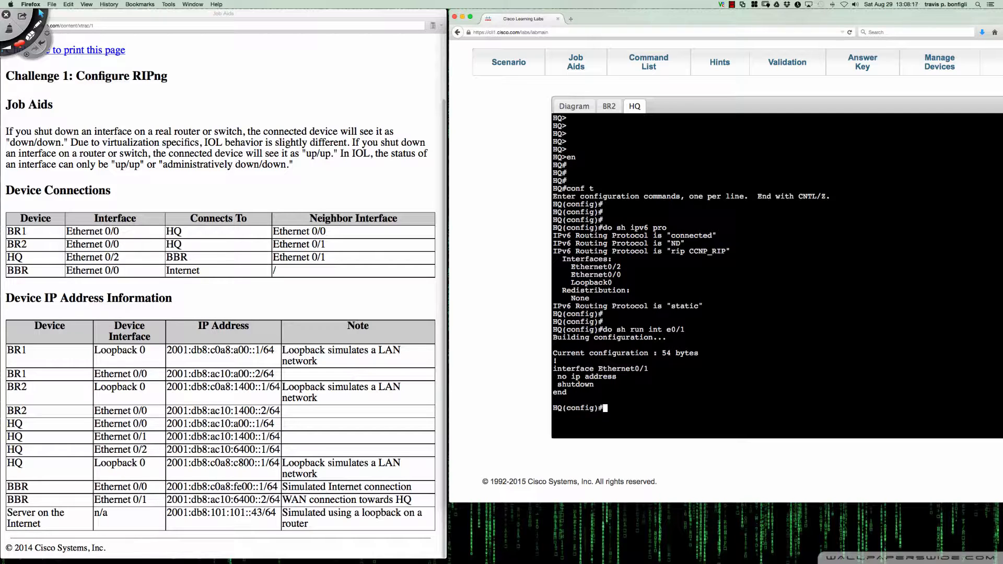
{"action": "key", "text": "Return"}
{"action": "key", "text": "Return"}
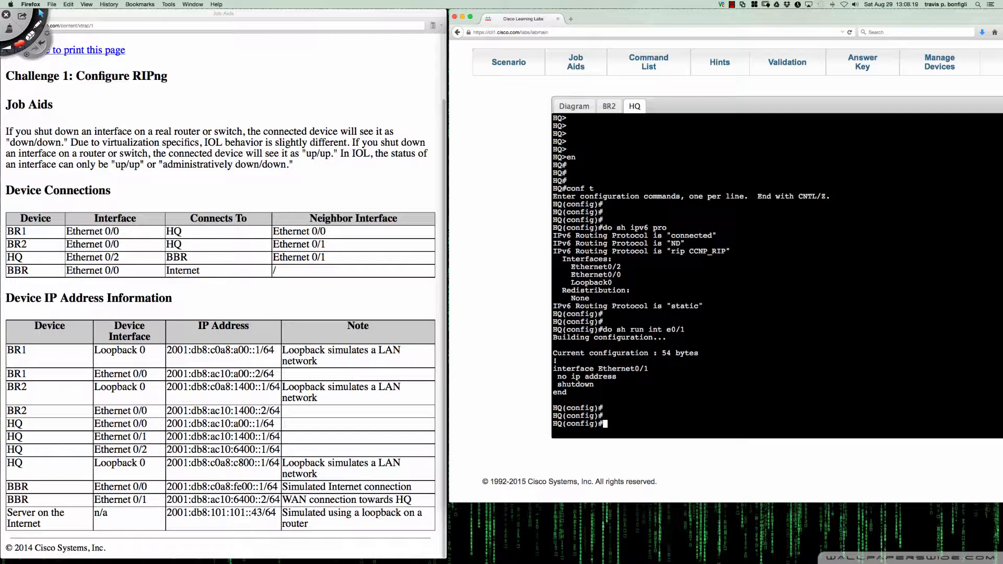
Enter interface e0/1 on HQ and assign it the IPv6 address 2001:db8:ac10:1400::1/64
{"action": "type", "text": "int e0/1"}
{"action": "key", "text": "Return"}
{"action": "key", "text": "Return"}
{"action": "key", "text": "Return"}
{"action": "key", "text": "Return"}
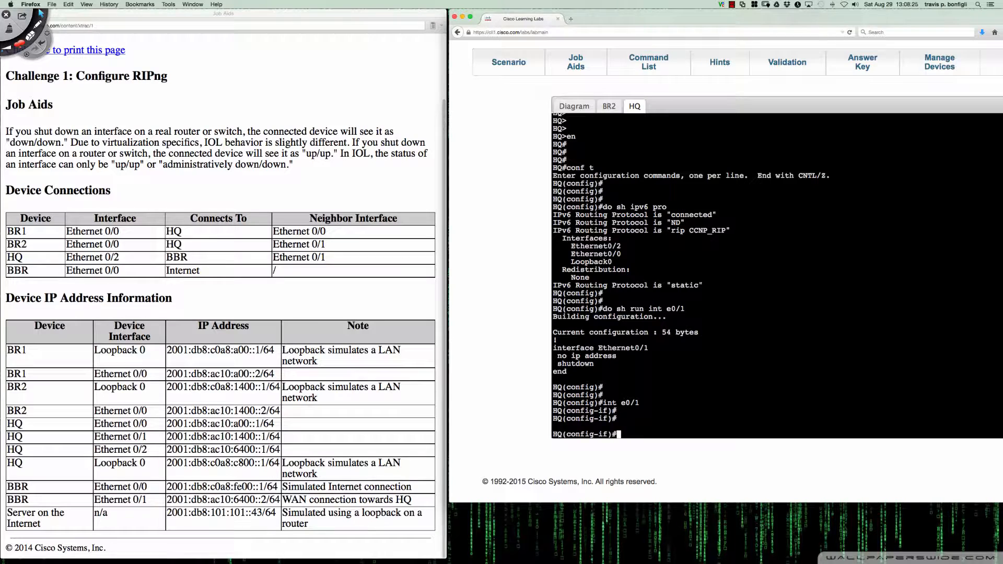
{"action": "type", "text": "ipv6 add 2001:db8:ac10"}
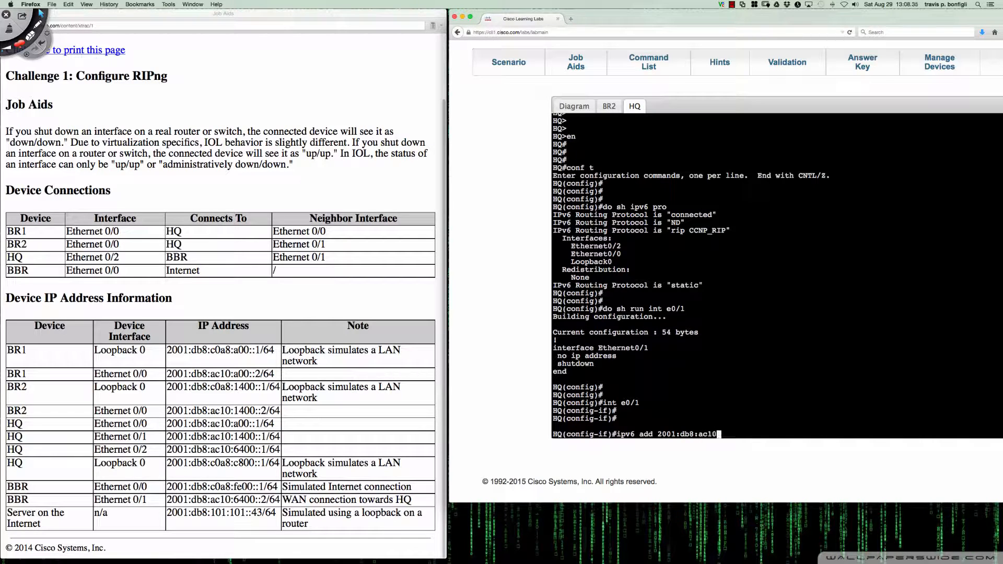
{"action": "type", "text": ":1400:"}
{"action": "type", "text": ":"}
{"action": "type", "text": "1/64"}
{"action": "key", "text": "Return"}
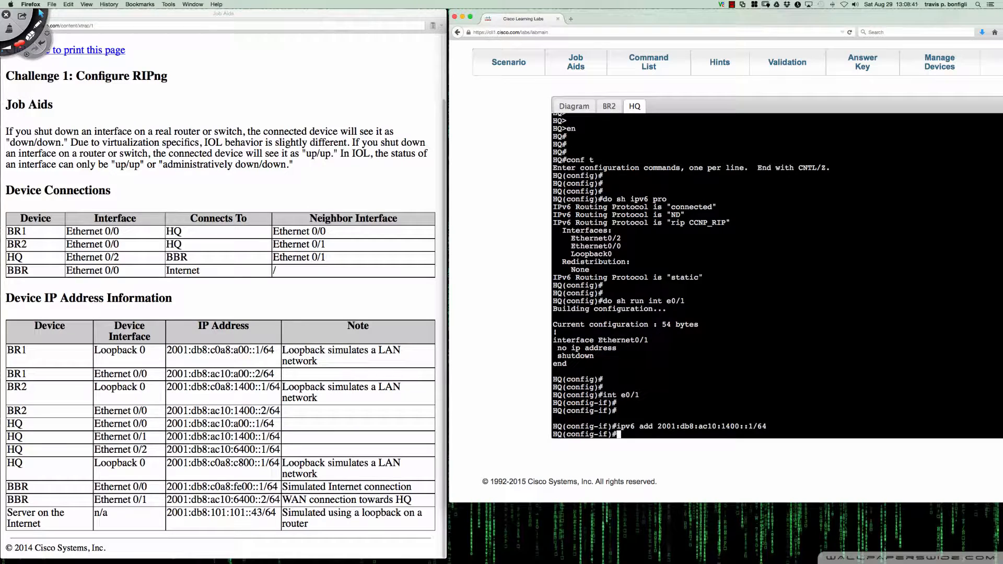
Assign the link-local address fe80::1 to HQ's e0/1 interface
{"action": "type", "text": "i"}
{"action": "type", "text": "pv6 add fe80::1 lin"}
{"action": "key", "text": "Tab"}
{"action": "key", "text": "Return"}
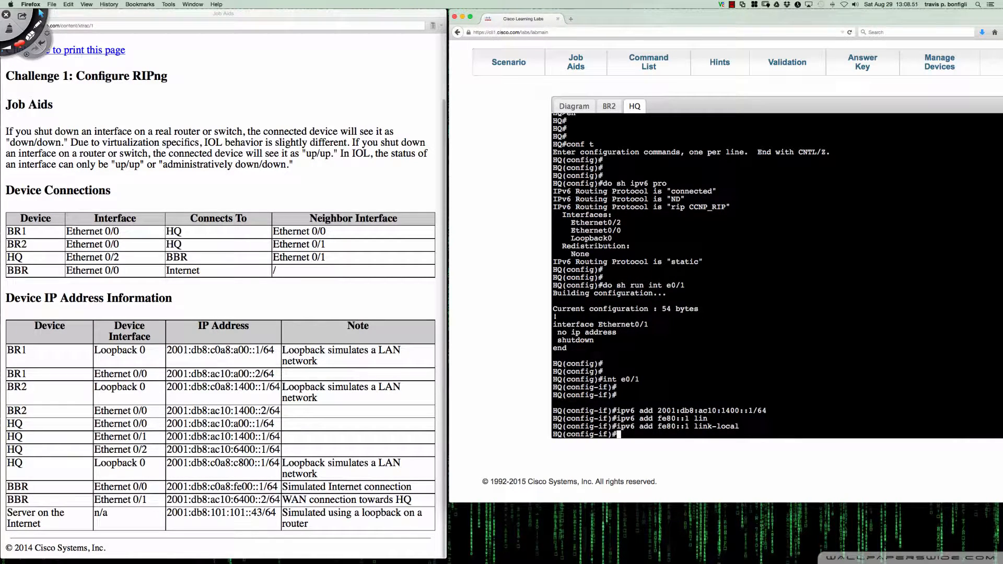
Enable the RIPng process CCNP_RIP on HQ's e0/1 interface with "ipv6 rip CCNP_RIP enable"
{"action": "type", "text": "ipv6 rip CCNP_RIP en"}
{"action": "key", "text": "Tab"}
{"action": "key", "text": "Return"}
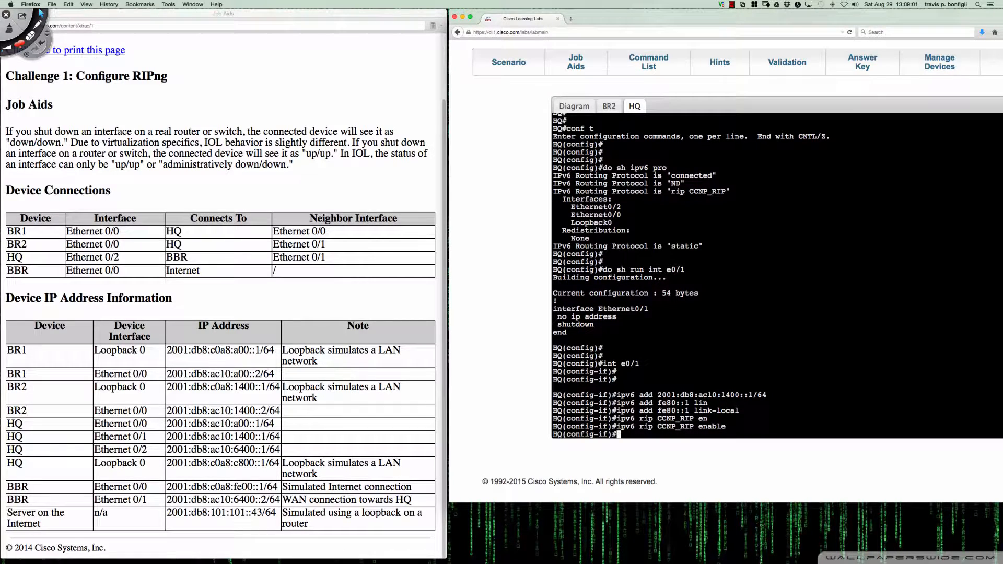
{"action": "key", "text": "Return"}
{"action": "key", "text": "Return"}
{"action": "key", "text": "Return"}
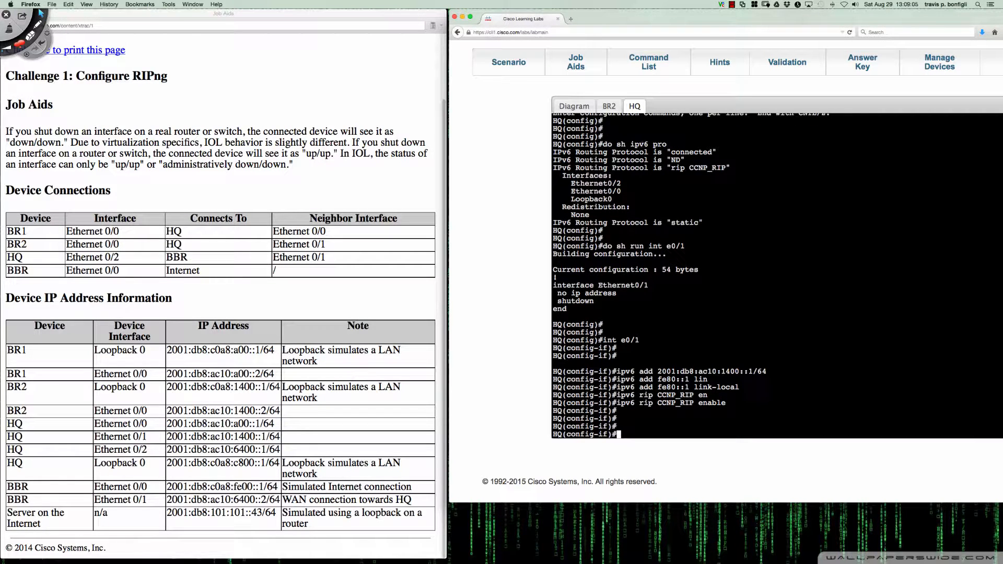
Ping BR2's Ethernet 0/0 address 2001:db8:ac10:1400::2 from HQ's interface configuration mode
{"action": "type", "text": "do ping 2001:db8:ac10:1400:"}
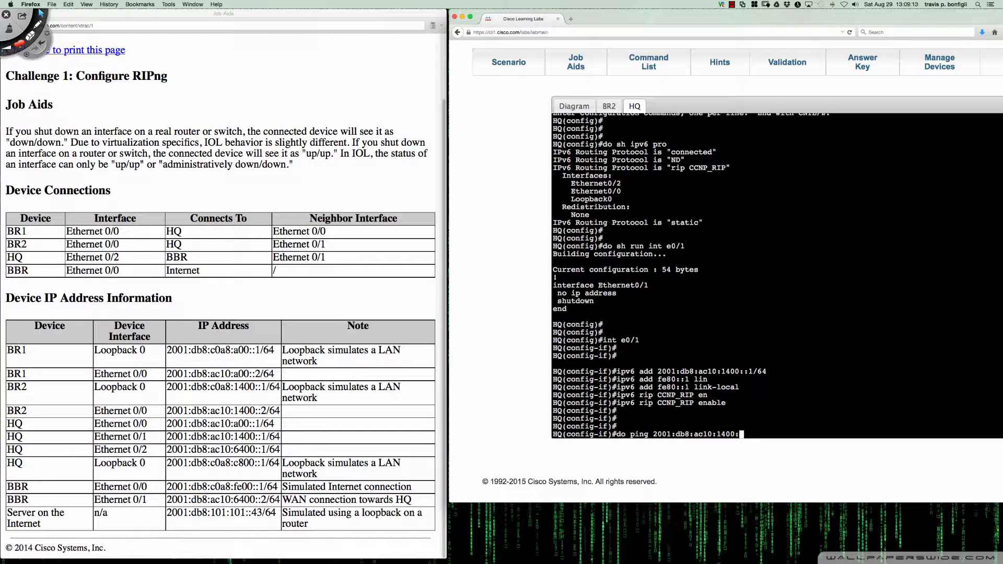
{"action": "type", "text": ":2"}
{"action": "key", "text": "Return"}
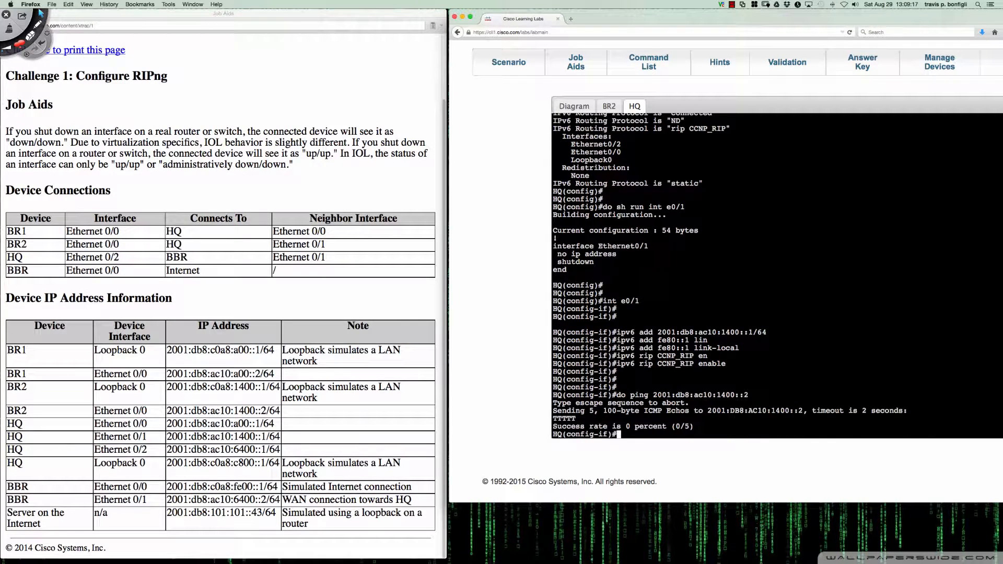
Check the topology diagram and display BR2's IPv6 interface status and addresses with "sh ipv6 int bri"
{"action": "left_click", "coordinate": [610, 105]}
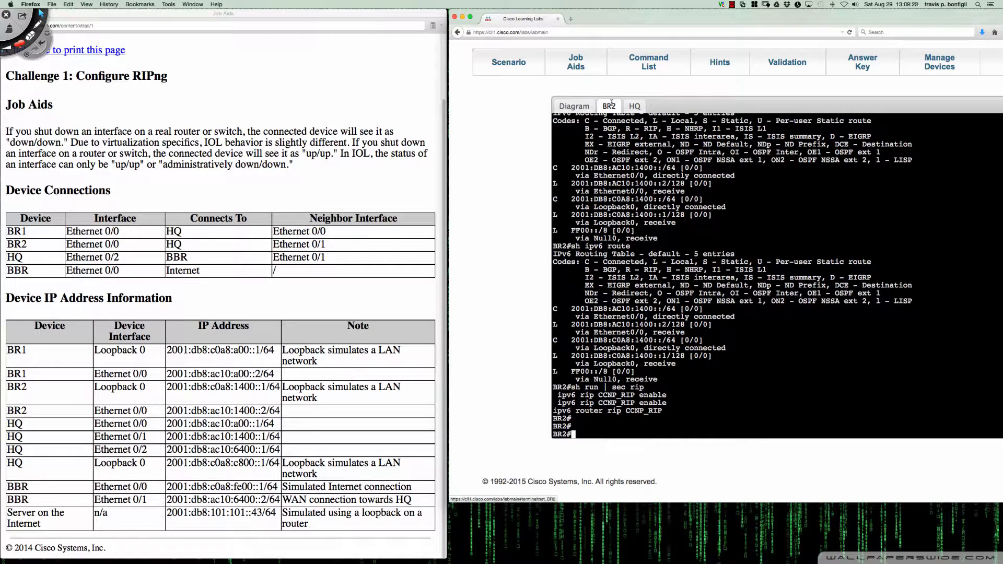
{"action": "left_click", "coordinate": [587, 104]}
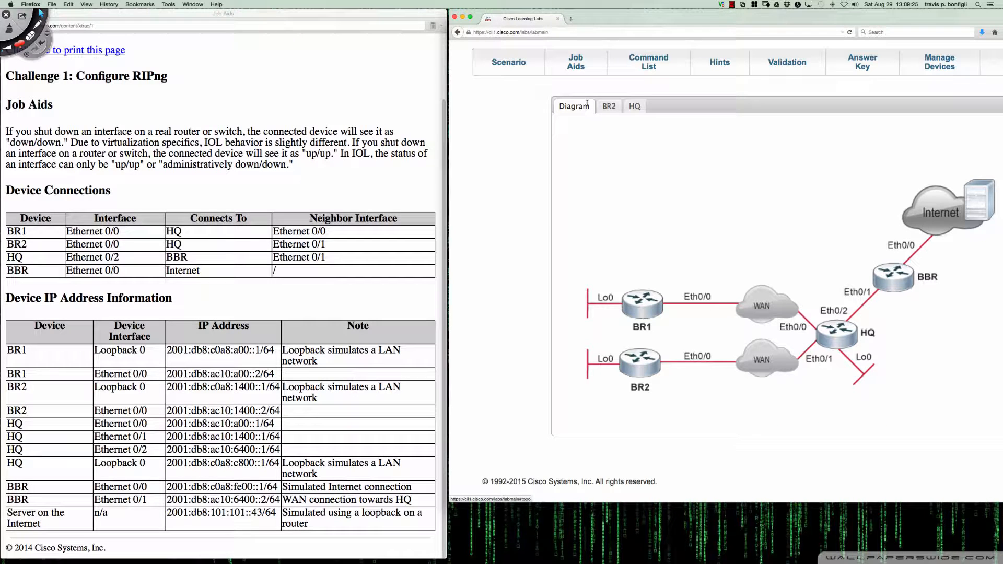
{"action": "left_click", "coordinate": [605, 105]}
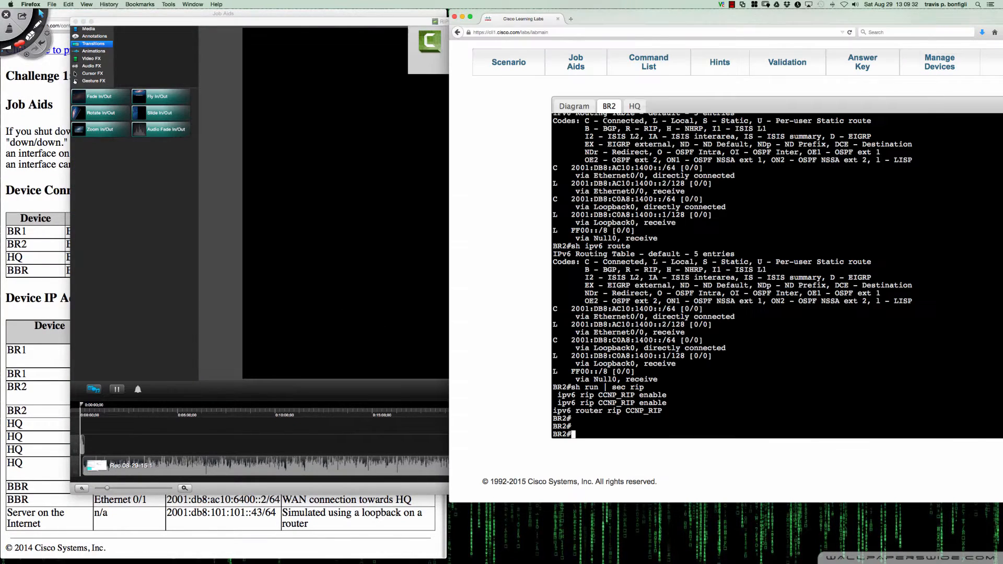
{"action": "left_click", "coordinate": [581, 106]}
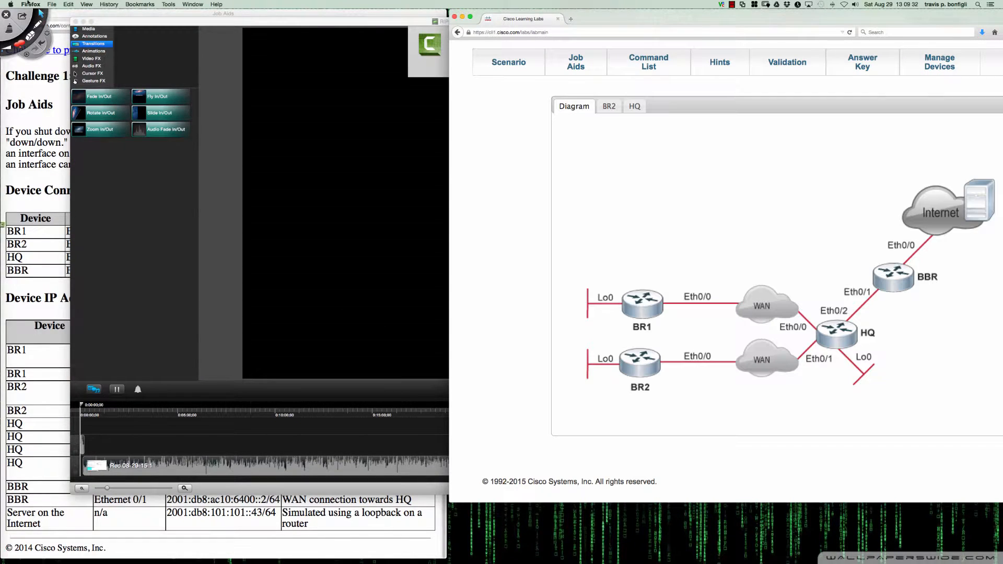
{"action": "left_click", "coordinate": [84, 22]}
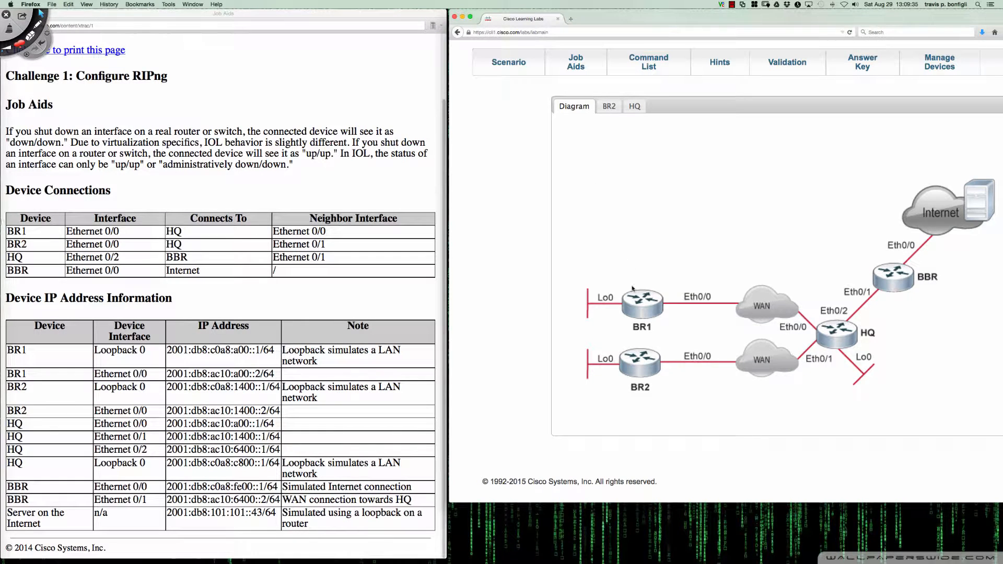
{"action": "left_click", "coordinate": [640, 303]}
{"action": "left_click", "coordinate": [609, 106]}
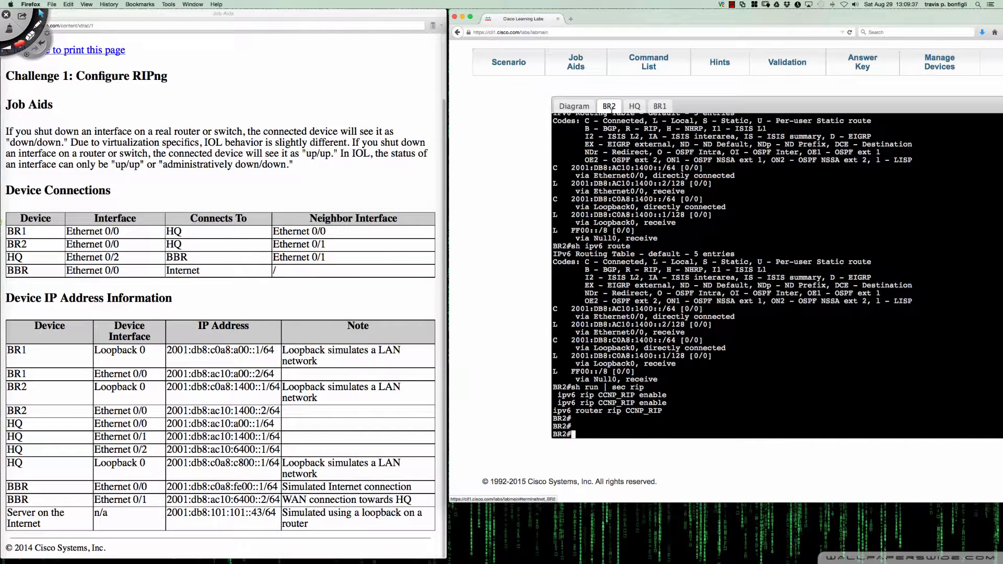
{"action": "type", "text": "sh ipv"}
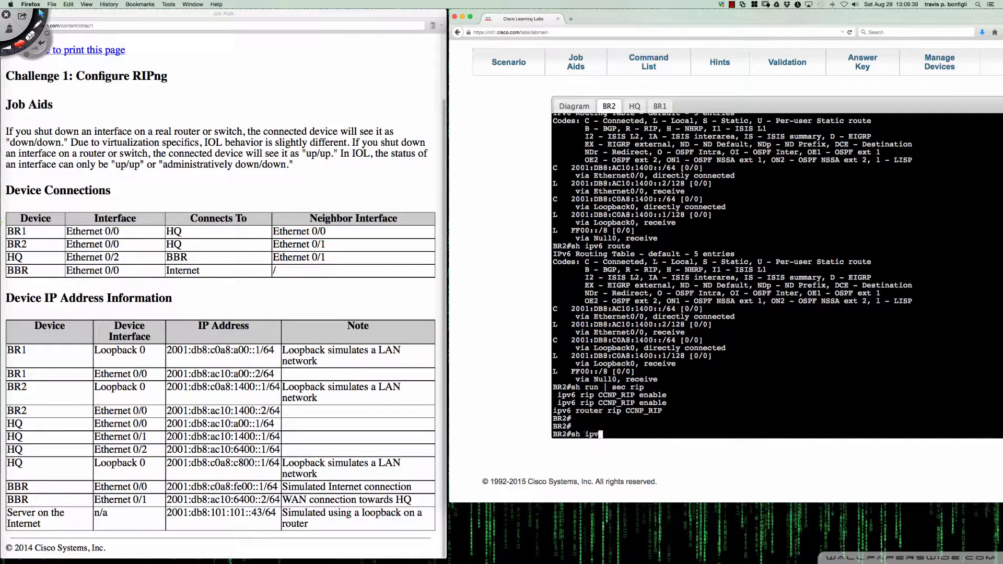
{"action": "type", "text": "6 int bri"}
{"action": "key", "text": "Return"}
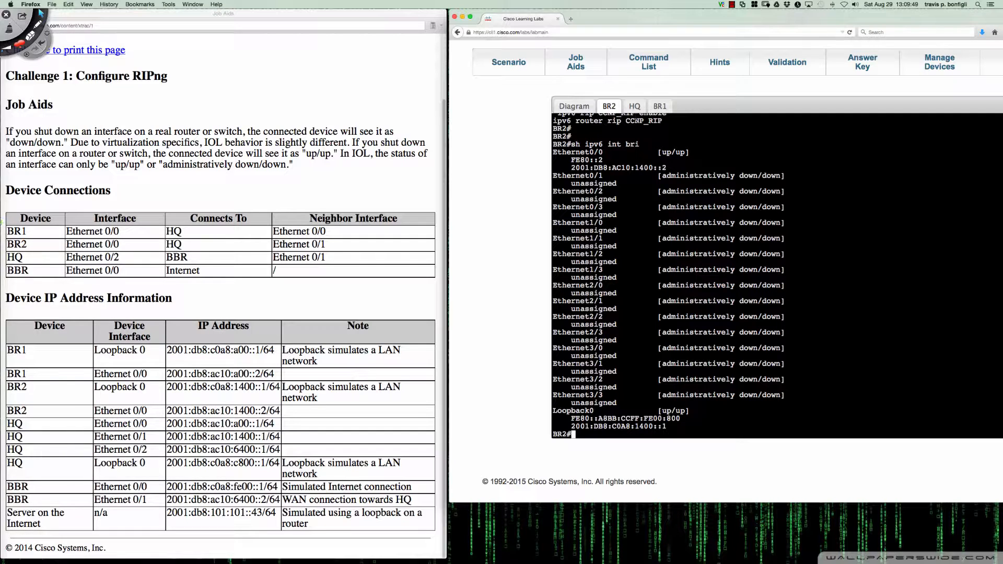
Return to HQ's console and recheck interface e0/1's running configuration with "do sh run int e0/1"
{"action": "left_click", "coordinate": [635, 106]}
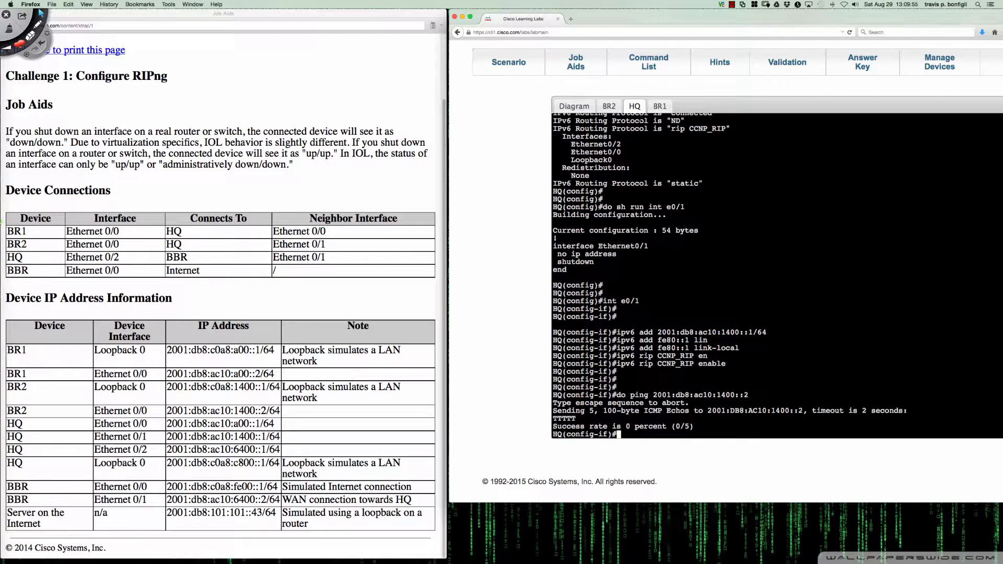
{"action": "type", "text": "do sh run int e0/1"}
{"action": "key", "text": "Return"}
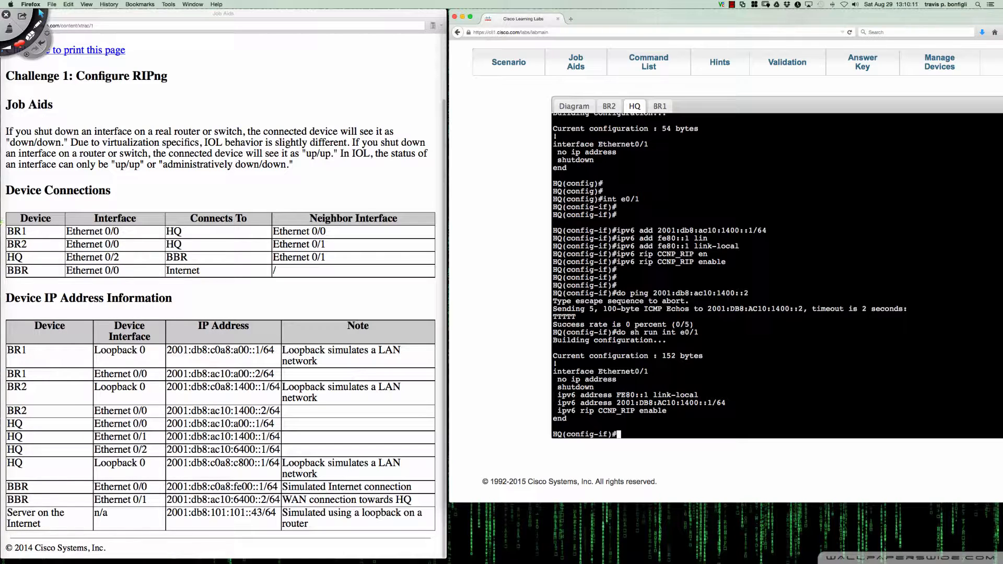
Bring up HQ's e0/1 interface with "no shut"
{"action": "type", "text": "no shut"}
{"action": "key", "text": "Return"}
{"action": "key", "text": "Return"}
{"action": "key", "text": "Return"}
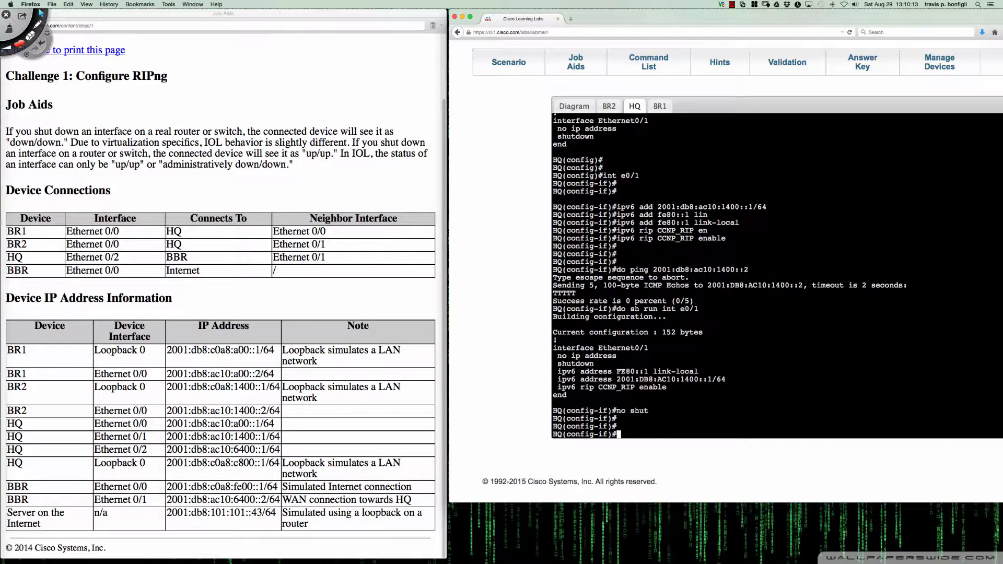
Repeat the ping from HQ to BR2 at 2001:db8:ac10:1400::2 twice to test the activated link
{"action": "key", "text": "Up"}
{"action": "key", "text": "Up"}
{"action": "key", "text": "Up"}
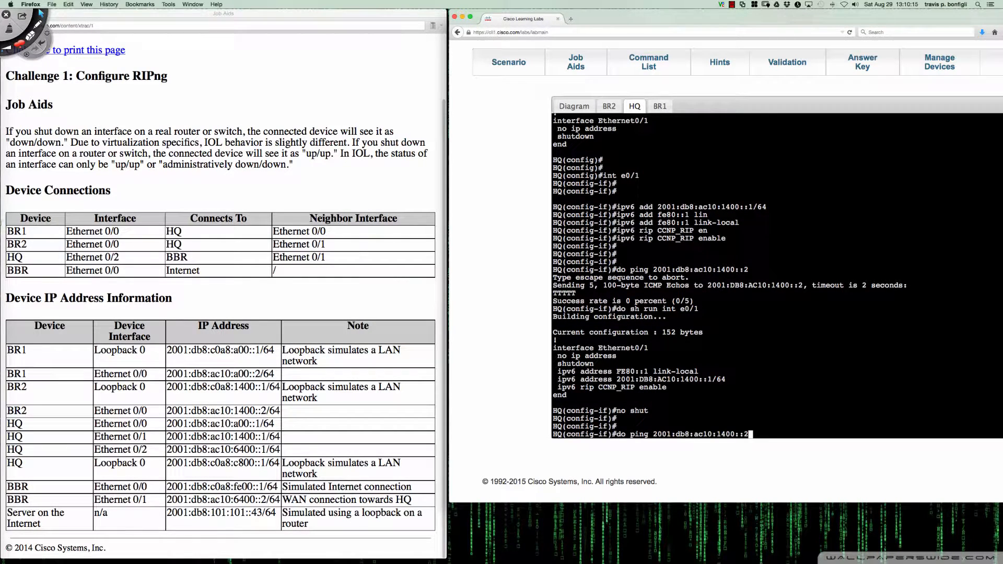
{"action": "key", "text": "Return"}
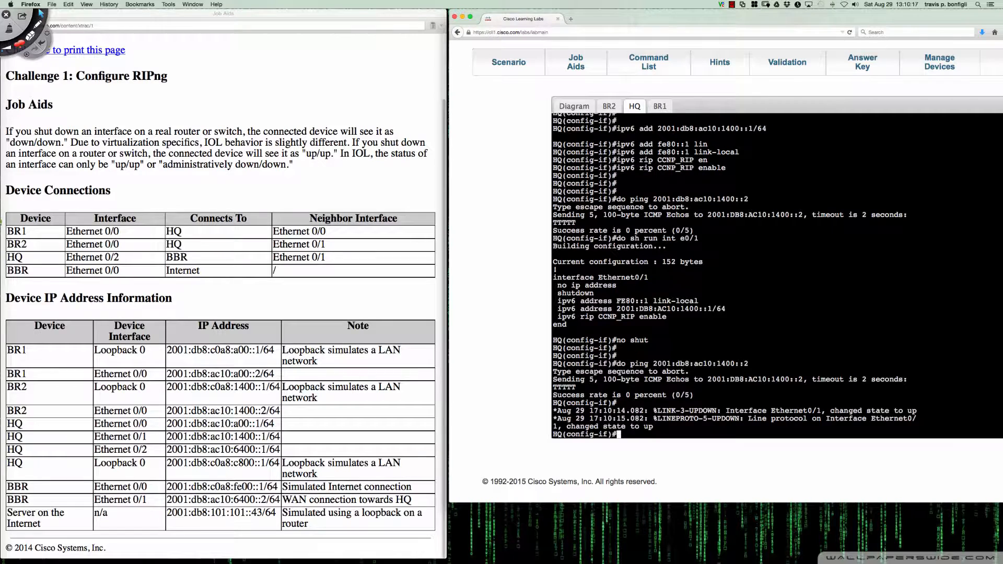
{"action": "key", "text": "Up"}
{"action": "key", "text": "Return"}
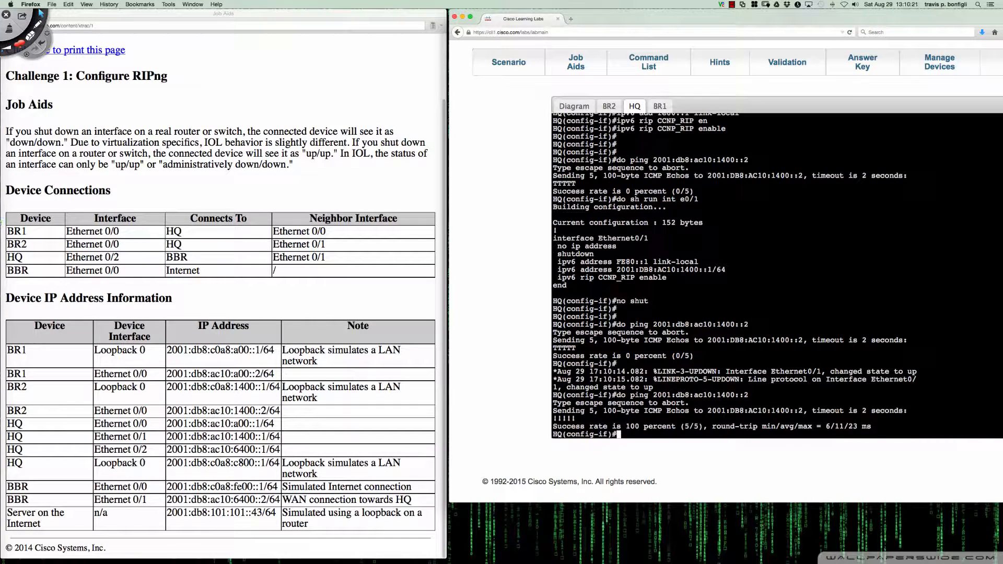
Switch to BR2's console and display its active IPv6 routing protocols with "sh ipv6 protocols"
{"action": "left_click", "coordinate": [609, 107]}
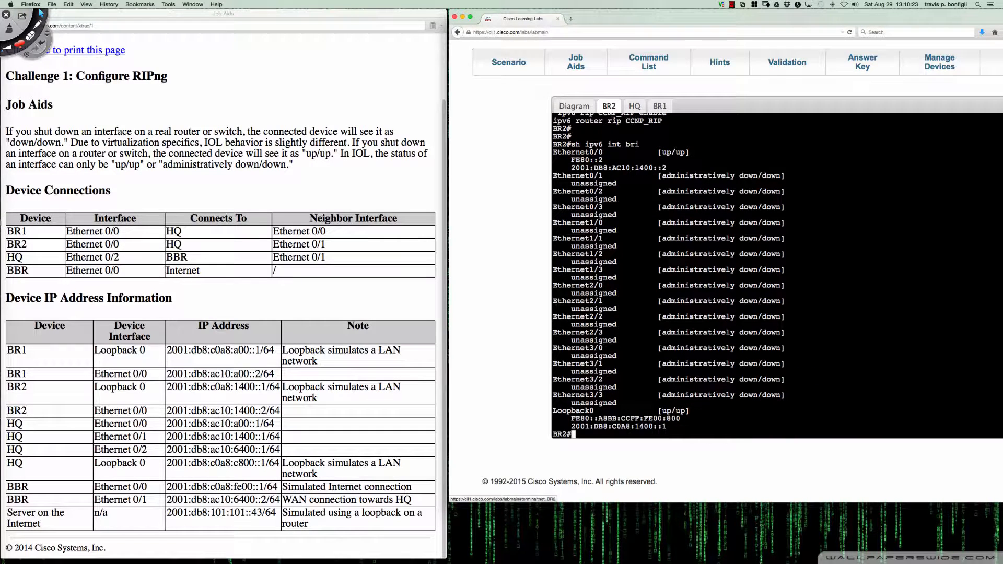
{"action": "key", "text": "Return"}
{"action": "key", "text": "Return"}
{"action": "key", "text": "Return"}
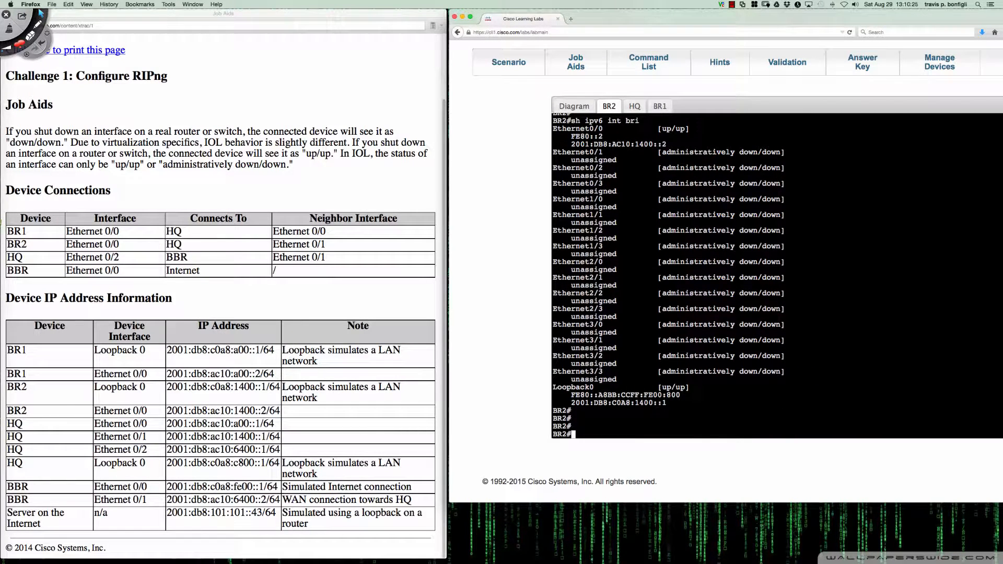
{"action": "type", "text": "sh ipv6 r"}
{"action": "type", "text": "ro"}
{"action": "key", "text": "Tab"}
{"action": "key", "text": "Return"}
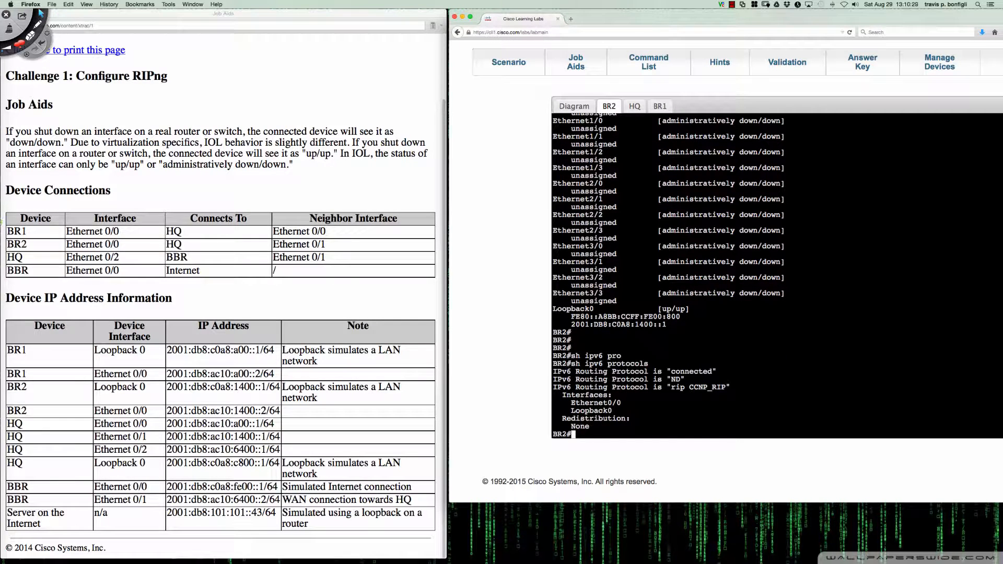
Display BR2's full IPv6 routing table with "sh ipv6 route"
{"action": "key", "text": "Up"}
{"action": "key", "text": "BackSpace"}
{"action": "key", "text": "BackSpace"}
{"action": "key", "text": "BackSpace"}
{"action": "key", "text": "BackSpace"}
{"action": "key", "text": "BackSpace"}
{"action": "key", "text": "BackSpace"}
{"action": "key", "text": "BackSpace"}
{"action": "key", "text": "BackSpace"}
{"action": "key", "text": "BackSpace"}
{"action": "key", "text": "BackSpace"}
{"action": "type", "text": "route"}
{"action": "key", "text": "Return"}
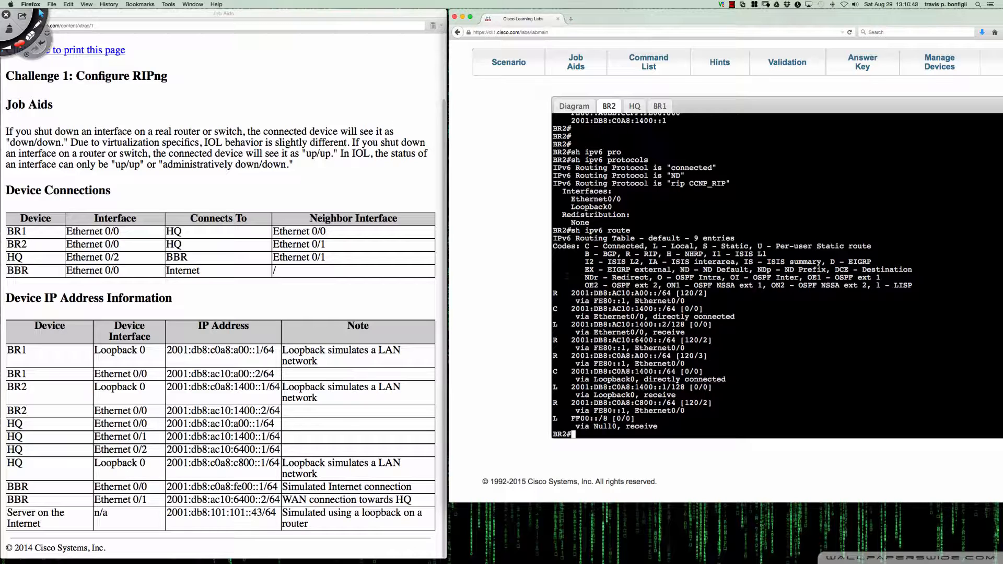
Display BR2's RIPng database with "sh ipv6 rip dat"
{"action": "type", "text": "sh ipv6 rip dat"}
{"action": "key", "text": "Return"}
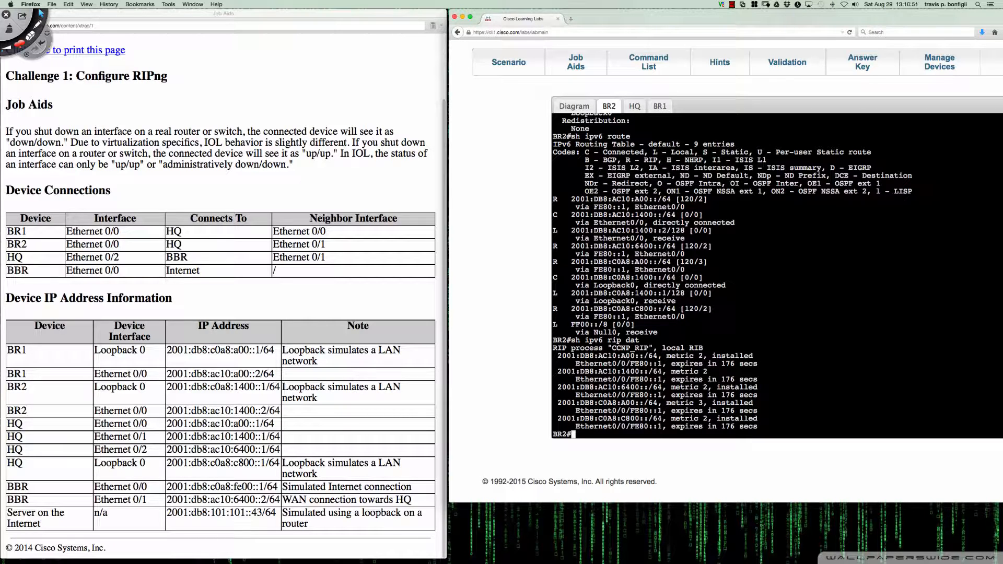
{"action": "key", "text": "Return"}
{"action": "key", "text": "Return"}
Display the RIPng next hops on BR2 with "sh ipv6 rip next-hops"
{"action": "key", "text": "Up"}
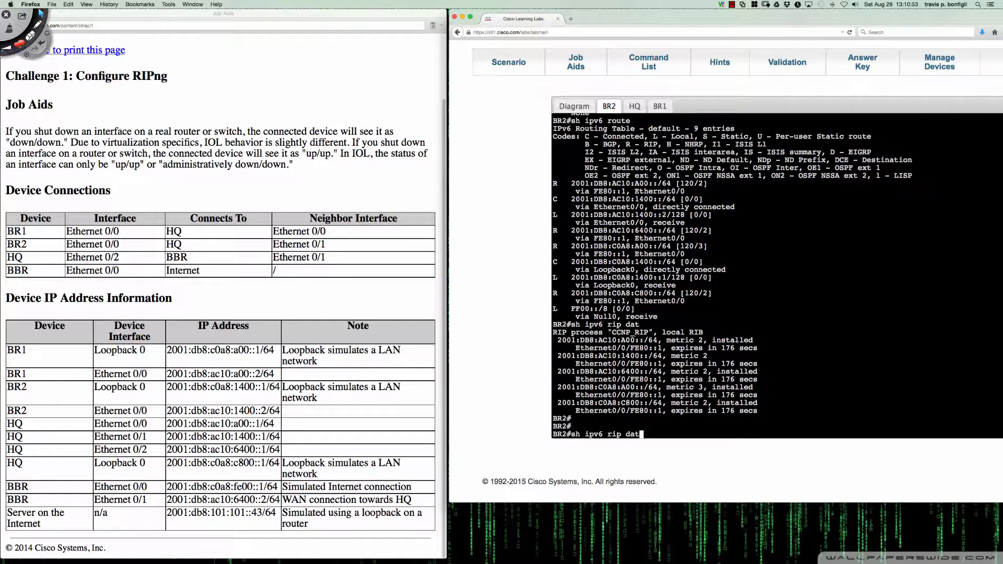
{"action": "key", "text": "BackSpace"}
{"action": "key", "text": "BackSpace"}
{"action": "key", "text": "BackSpace"}
{"action": "type", "text": "nex"}
{"action": "key", "text": "Tab"}
{"action": "key", "text": "Return"}
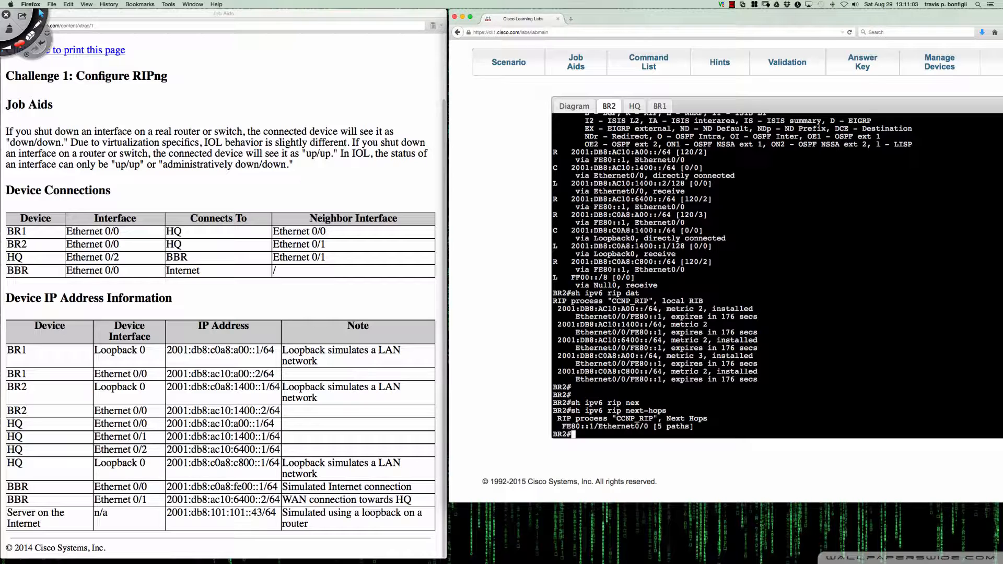
{"action": "key", "text": "Return"}
{"action": "key", "text": "Return"}
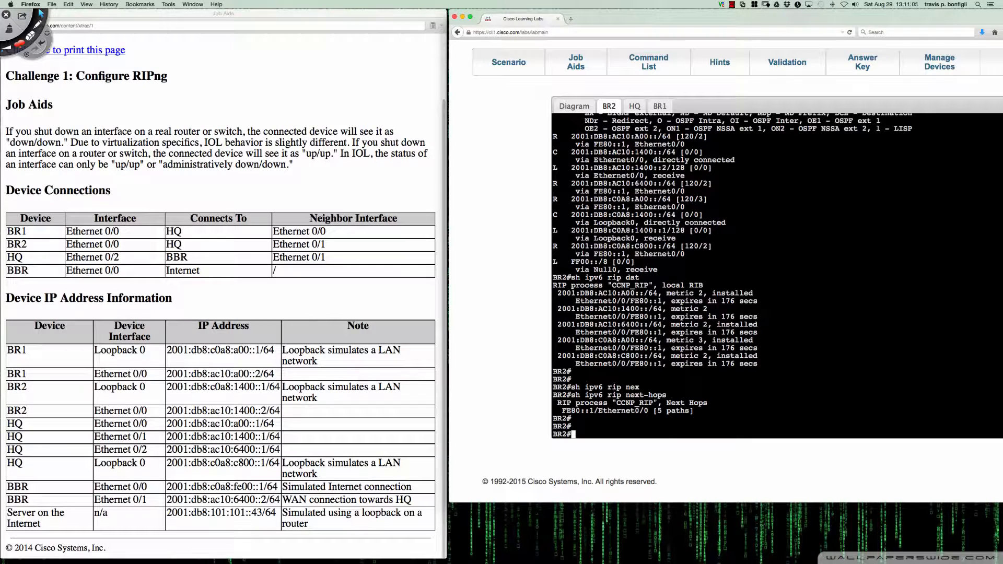
List only the RIP-learned IPv6 routes on BR2 with "sh ipv6 route rip"
{"action": "type", "text": "sh ipv6 route rip"}
{"action": "key", "text": "Return"}
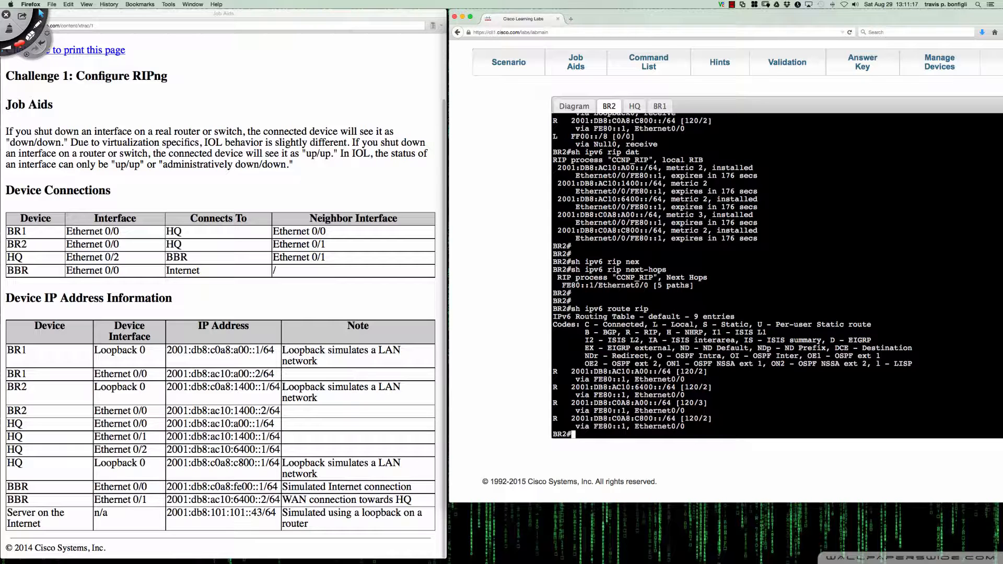
Annotate the next hop and exit interface of BR2's first RIP route in Deskscribble, clear the marks and return to the browser
{"action": "left_click", "coordinate": [37, 24]}
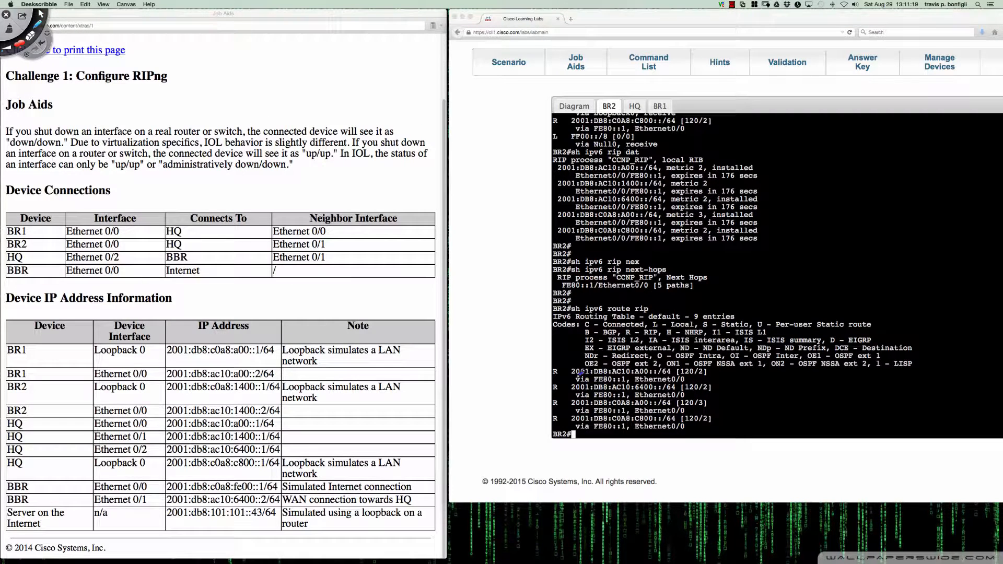
{"action": "left_click_drag", "start_coordinate": [568, 380], "coordinate": [627, 377]}
{"action": "left_click_drag", "start_coordinate": [702, 373], "coordinate": [687, 375]}
{"action": "left_click_drag", "start_coordinate": [701, 375], "coordinate": [687, 379]}
{"action": "left_click_drag", "start_coordinate": [566, 381], "coordinate": [580, 379]}
{"action": "left_click_drag", "start_coordinate": [657, 377], "coordinate": [689, 379]}
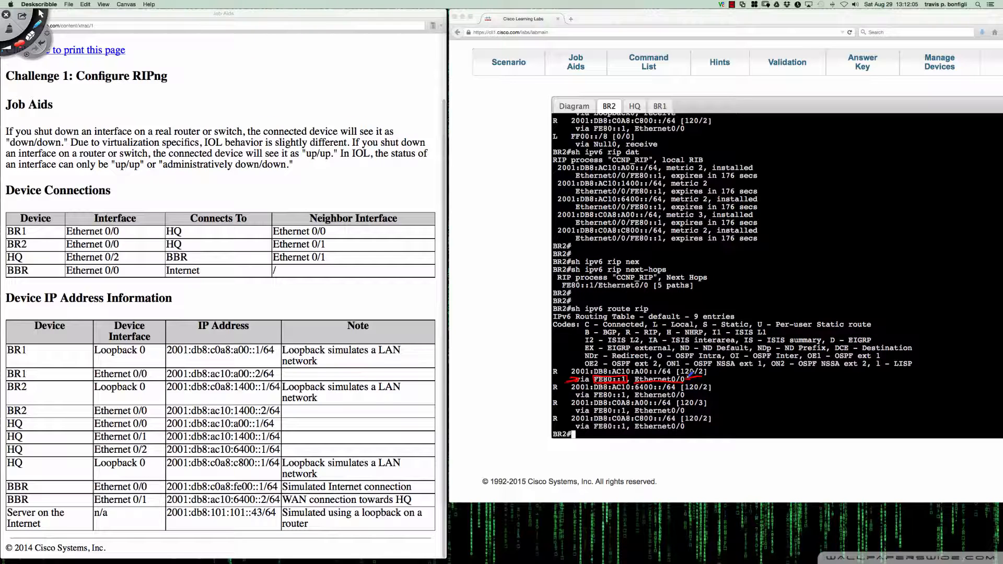
{"action": "left_click_drag", "start_coordinate": [634, 375], "coordinate": [629, 378]}
{"action": "key", "text": "super+n"}
{"action": "left_click", "coordinate": [40, 12]}
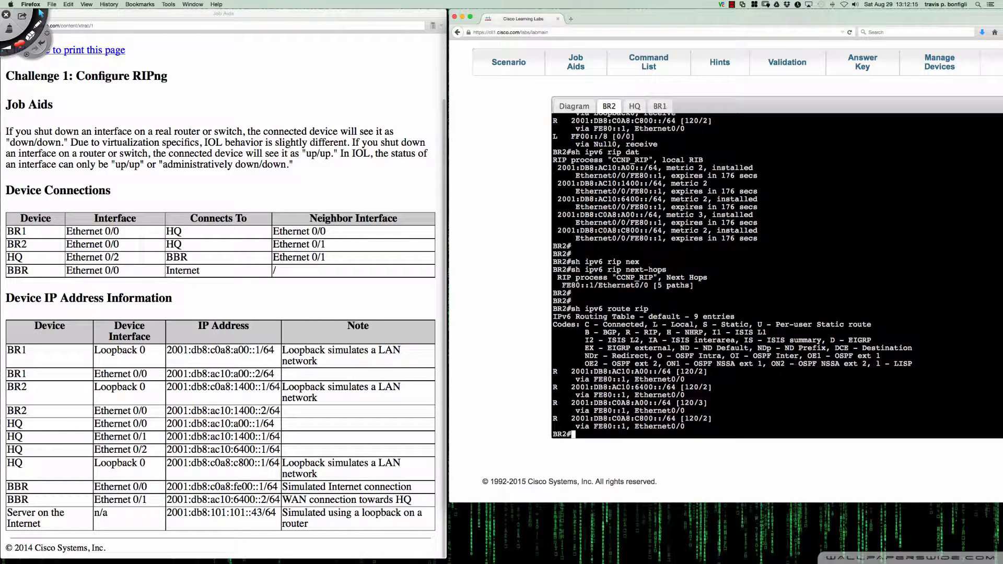
Display BR2's IPv6 CEF forwarding table with "sh ipv6 cef"
{"action": "type", "text": "sh ipv6 cef"}
{"action": "key", "text": "Return"}
{"action": "key", "text": "space"}
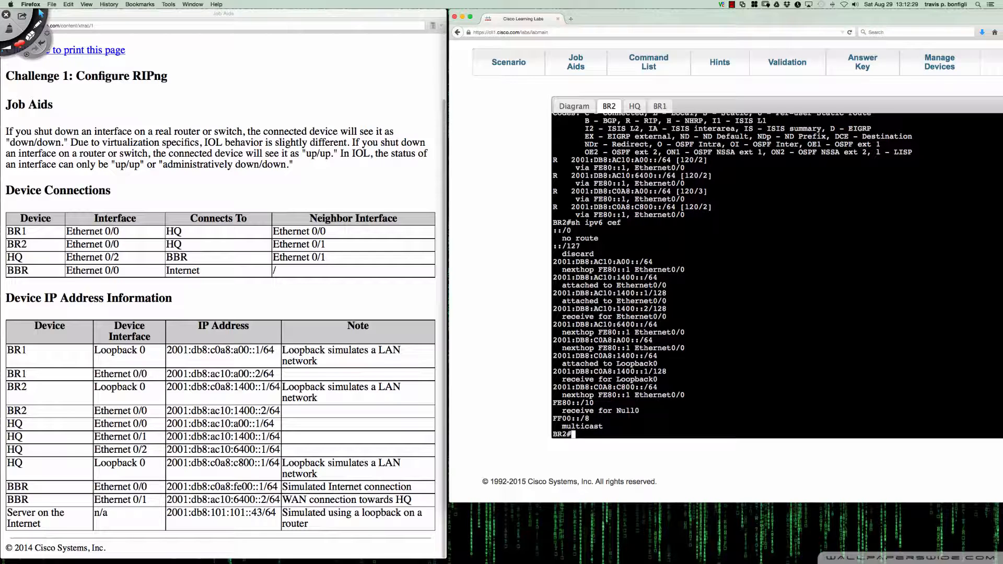
{"action": "key", "text": "Return"}
{"action": "key", "text": "Return"}
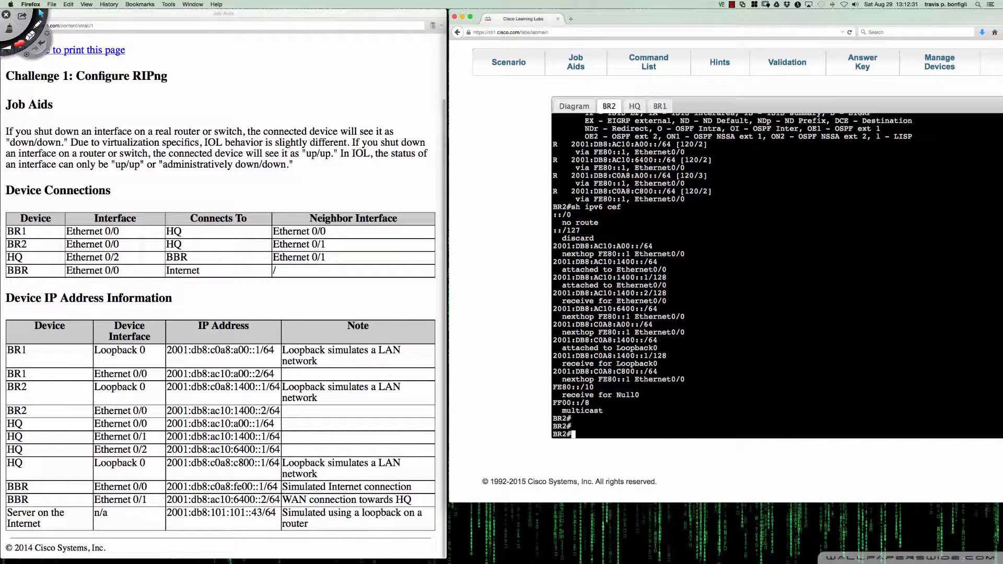
Switch to HQ's console and filter its running configuration for routes with "do sh run | inc route"
{"action": "left_click", "coordinate": [634, 106]}
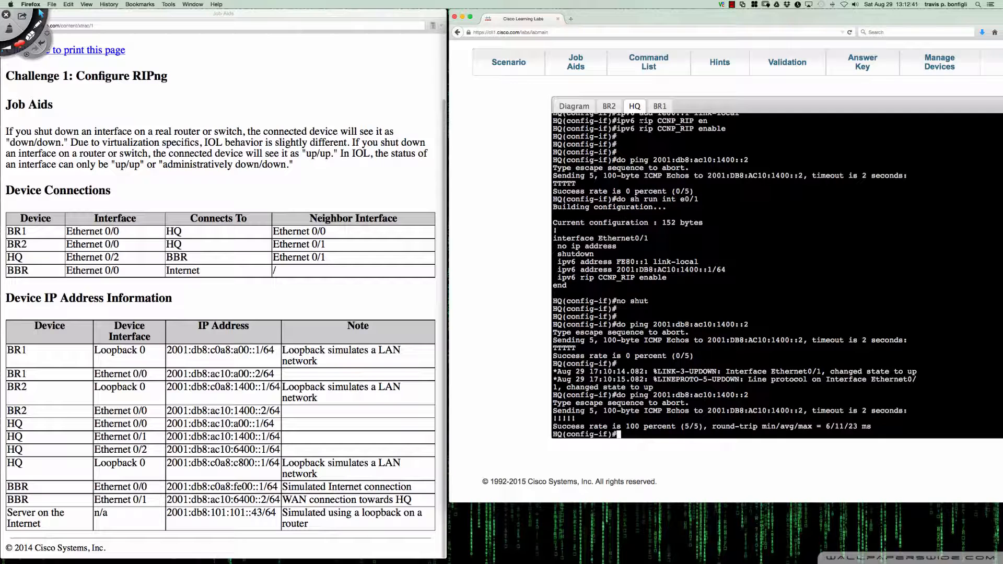
{"action": "key", "text": "Return"}
{"action": "key", "text": "Return"}
{"action": "key", "text": "Return"}
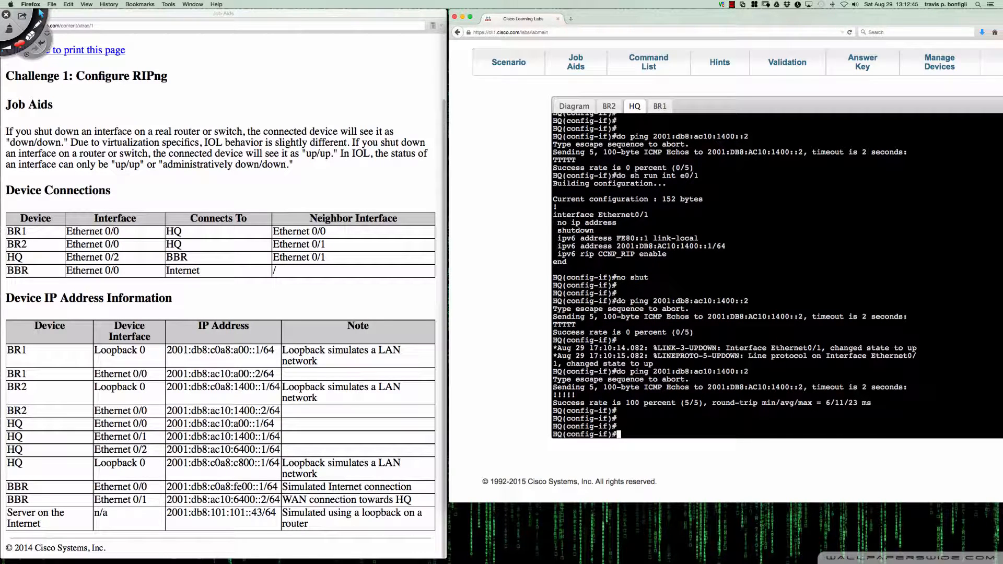
{"action": "type", "text": "do sh run | inc route"}
{"action": "key", "text": "Return"}
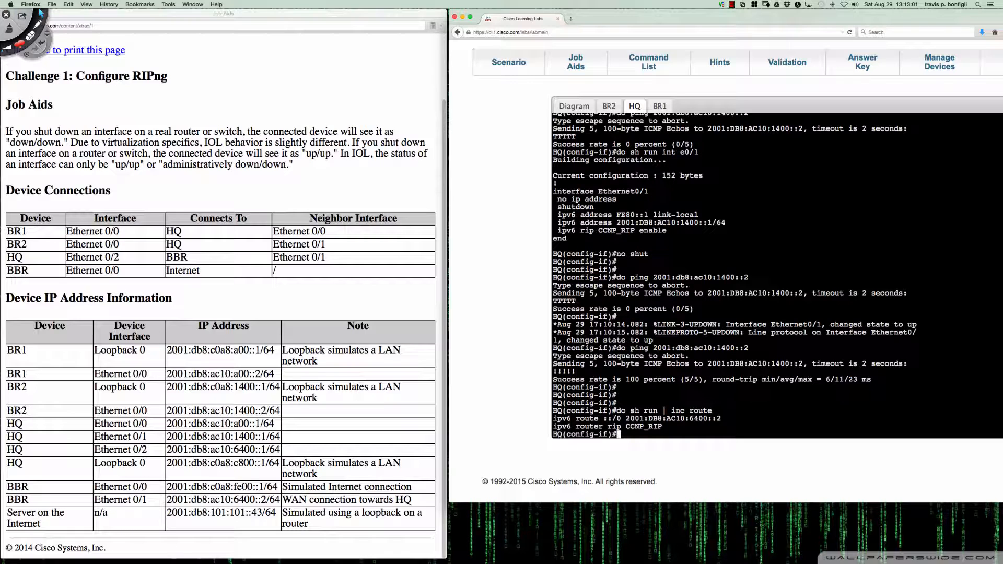
Leave interface configuration on HQ and remove its static default route with "no ipv6 route ::/0 2001:db8:ac10:6400::2"
{"action": "key", "text": "Return"}
{"action": "key", "text": "Return"}
{"action": "type", "text": "exit"}
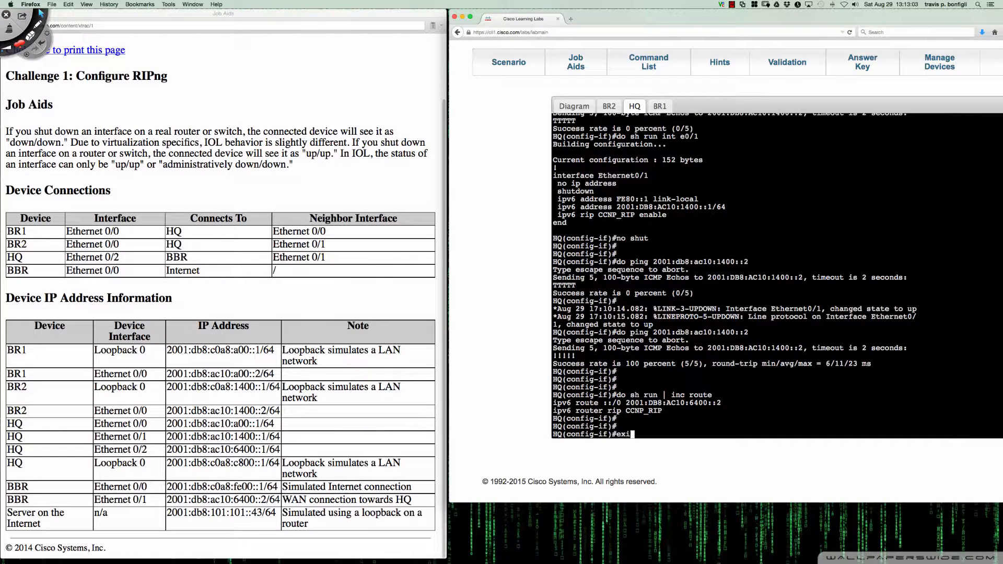
{"action": "key", "text": "Return"}
{"action": "type", "text": "no ipv6 r"}
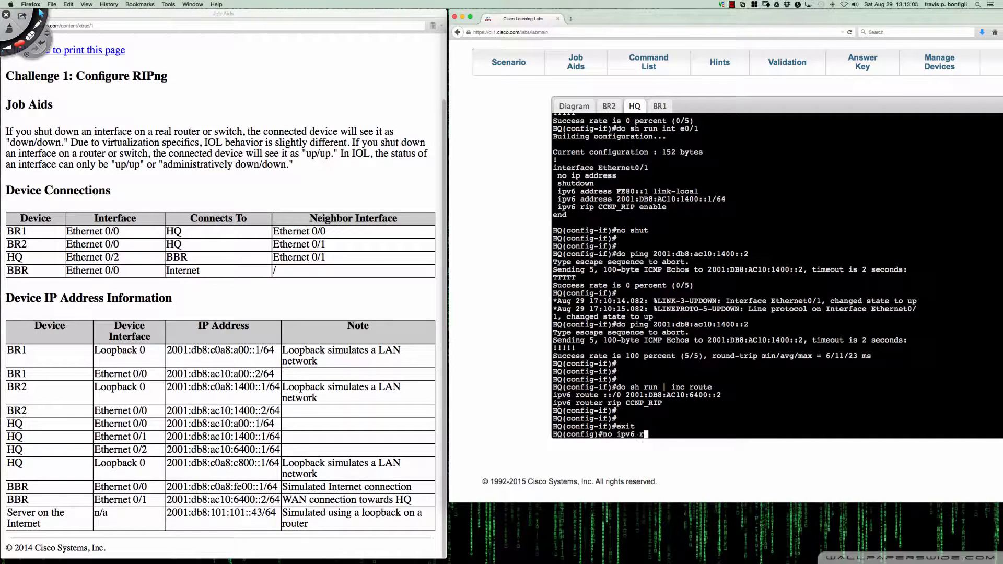
{"action": "type", "text": "oute ::/0 2001:db8:ac10:64"}
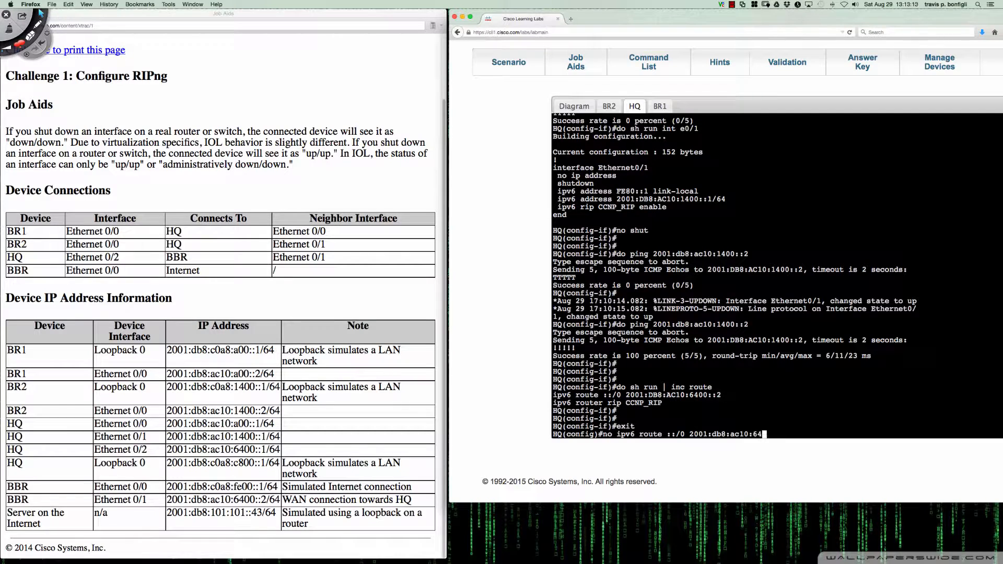
{"action": "type", "text": "00::2"}
{"action": "key", "text": "Return"}
{"action": "key", "text": "Return"}
{"action": "key", "text": "Return"}
Recheck HQ's remaining route configuration by recalling "do sh run | inc route"
{"action": "key", "text": "Up"}
{"action": "key", "text": "Up"}
{"action": "key", "text": "Up"}
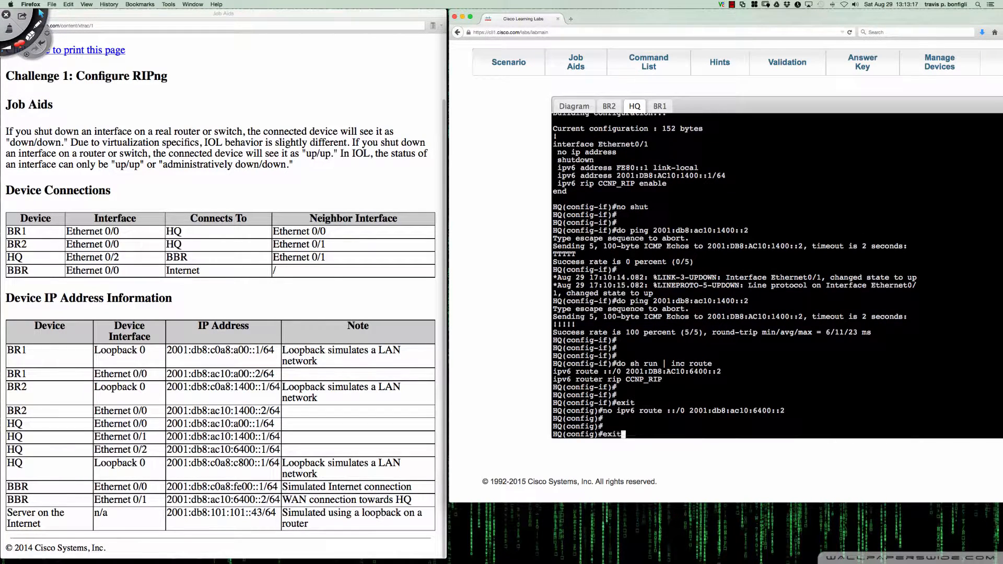
{"action": "key", "text": "Return"}
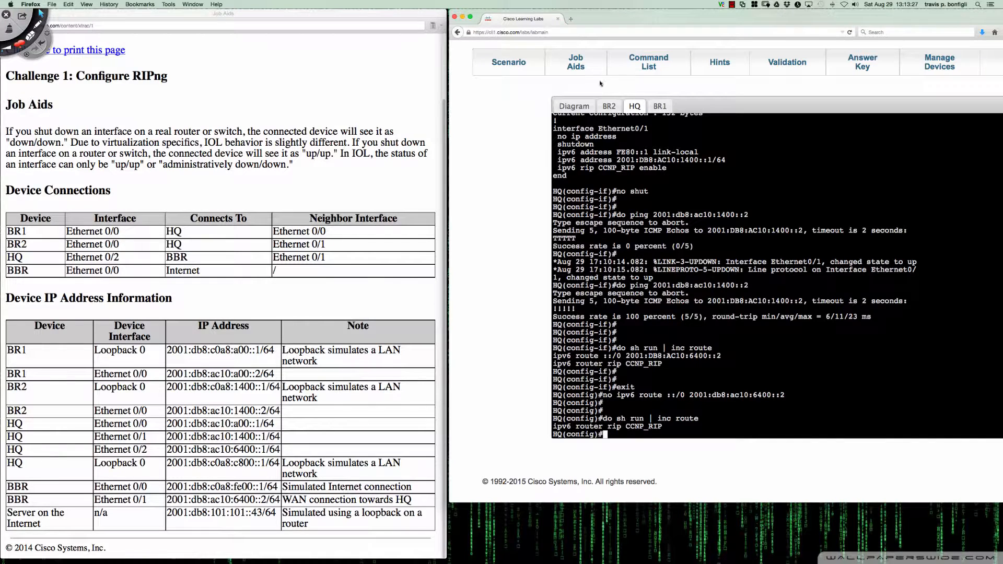
Check the topology diagram and enter global configuration mode on BR1 with "en" and "conf t"
{"action": "left_click", "coordinate": [575, 104]}
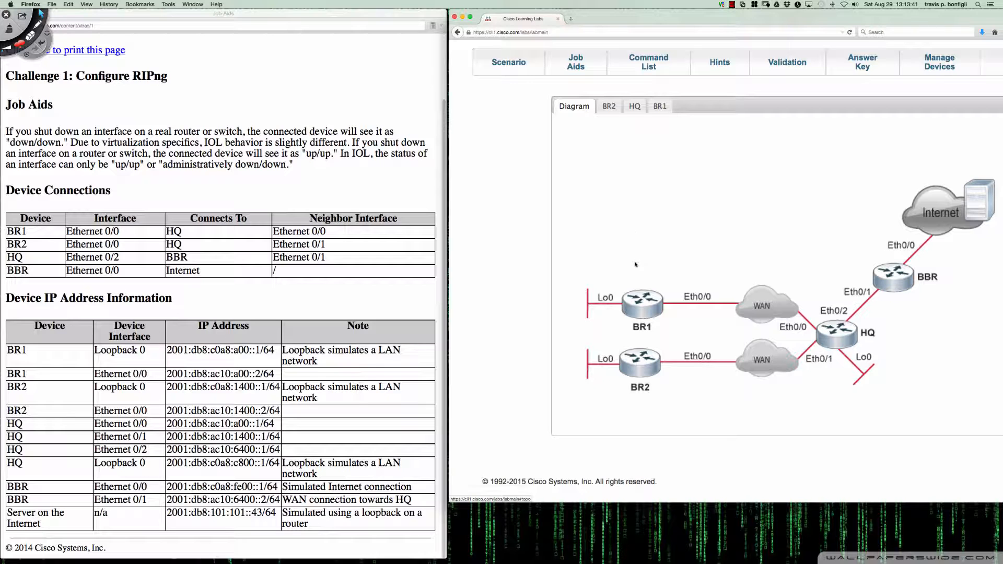
{"action": "left_click", "coordinate": [659, 106]}
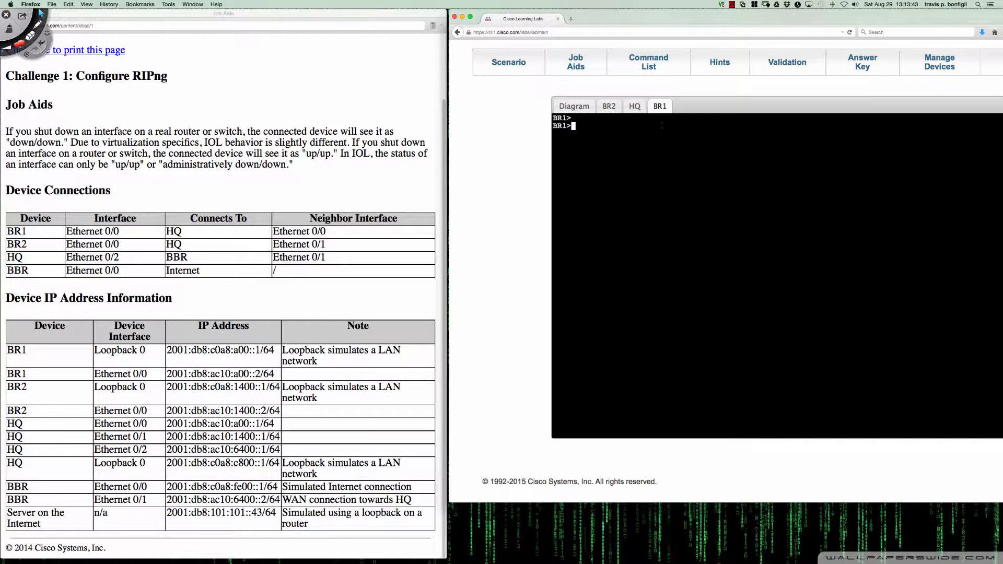
{"action": "key", "text": "Return"}
{"action": "key", "text": "Return"}
{"action": "type", "text": "en"}
{"action": "key", "text": "Return"}
{"action": "type", "text": "conf t"}
{"action": "key", "text": "Return"}
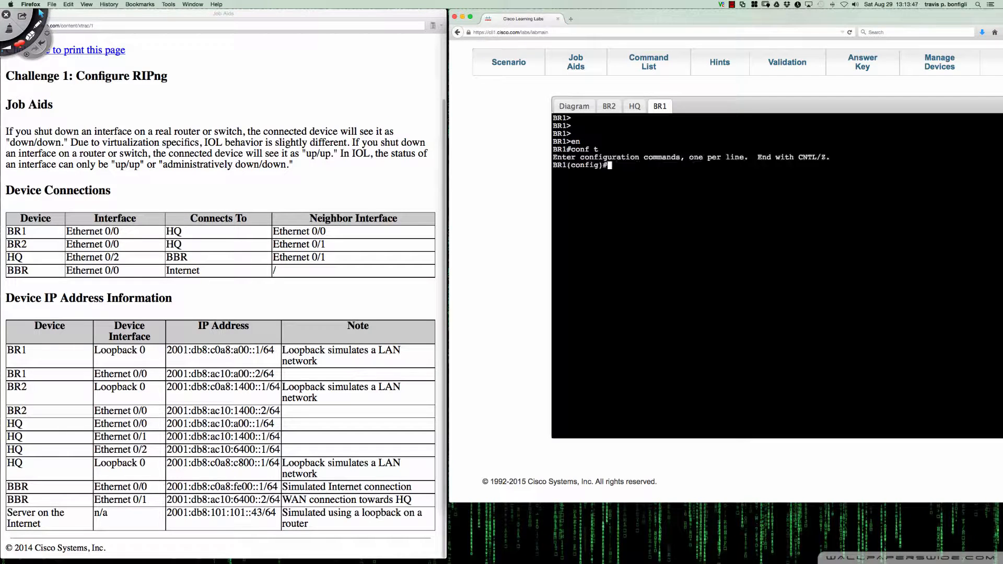
Display BR1's active IPv6 routing protocols with "do sh ipv6 protocols"
{"action": "key", "text": "Return"}
{"action": "key", "text": "Return"}
{"action": "key", "text": "Return"}
{"action": "type", "text": "do sh ip"}
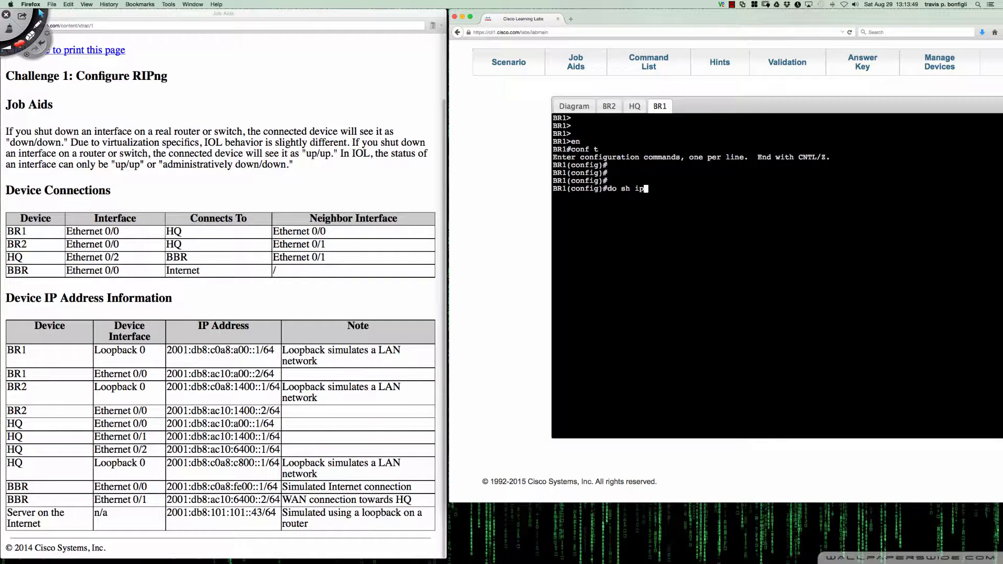
{"action": "type", "text": "v6 pro"}
{"action": "key", "text": "Tab"}
{"action": "key", "text": "Return"}
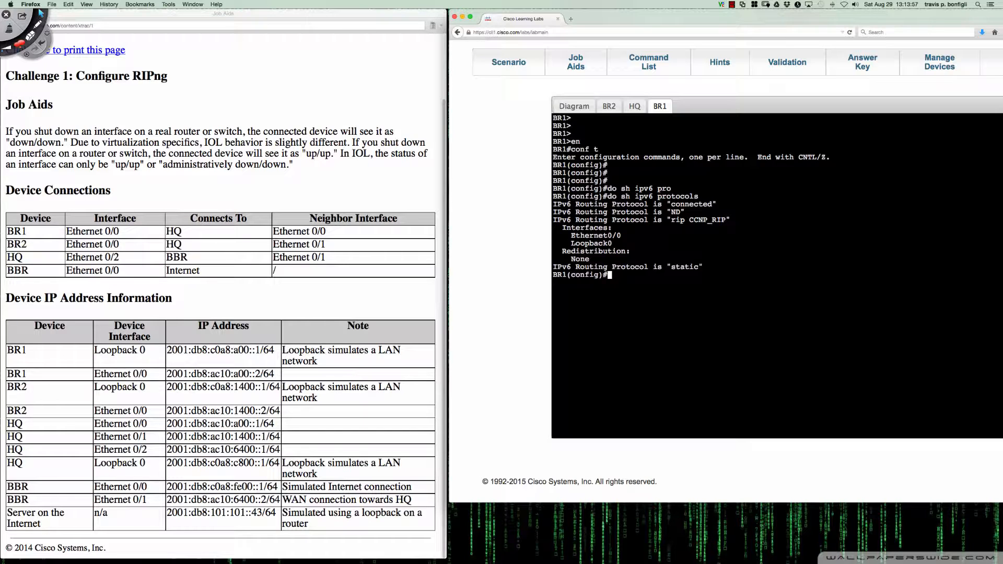
Display BR1's complete IPv6 routing table with "do sh ipv6 route" and examine the static default route entry
{"action": "type", "text": "do sh ipv6 route"}
{"action": "key", "text": "Return"}
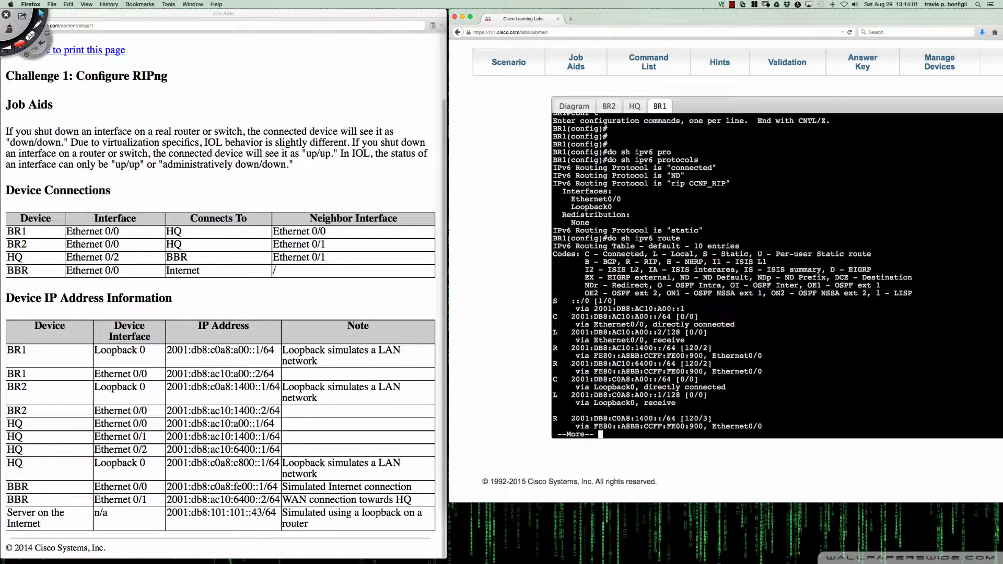
{"action": "key", "text": "space"}
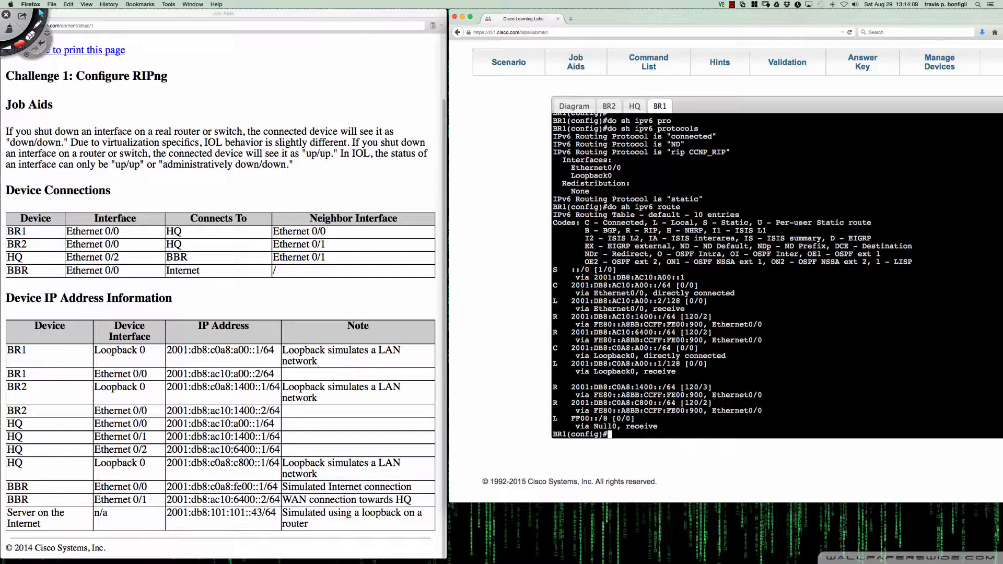
{"action": "left_click_drag", "start_coordinate": [622, 269], "coordinate": [552, 270]}
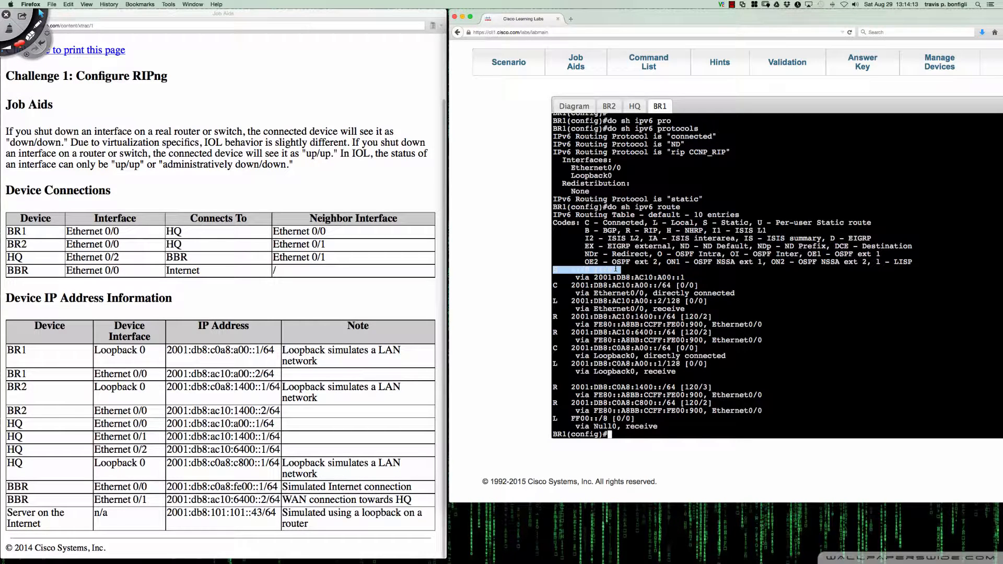
{"action": "left_click", "coordinate": [616, 269]}
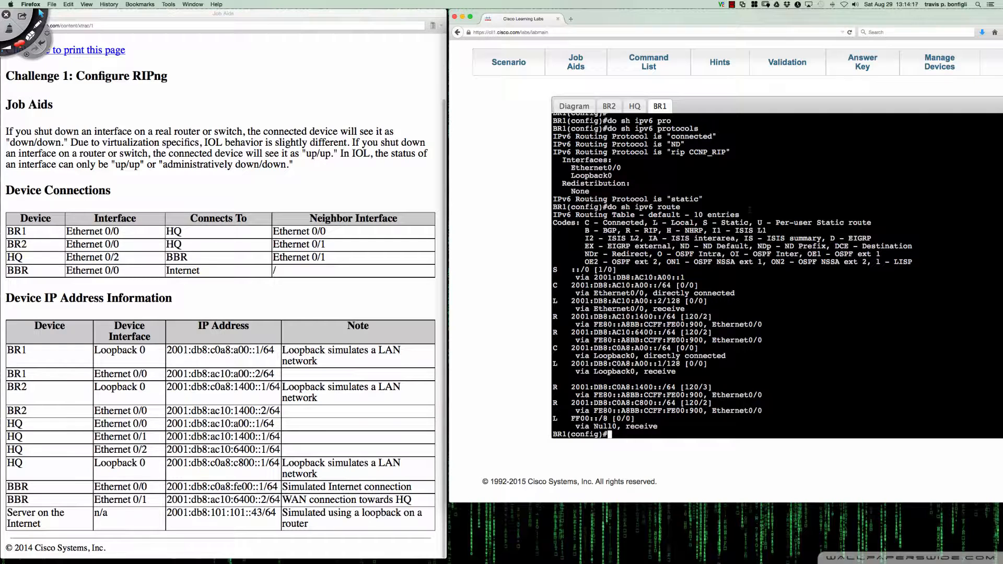
Filter BR1's running configuration for route statements with "do sh run | inc route"
{"action": "type", "text": "do sh run | inc route"}
{"action": "key", "text": "Return"}
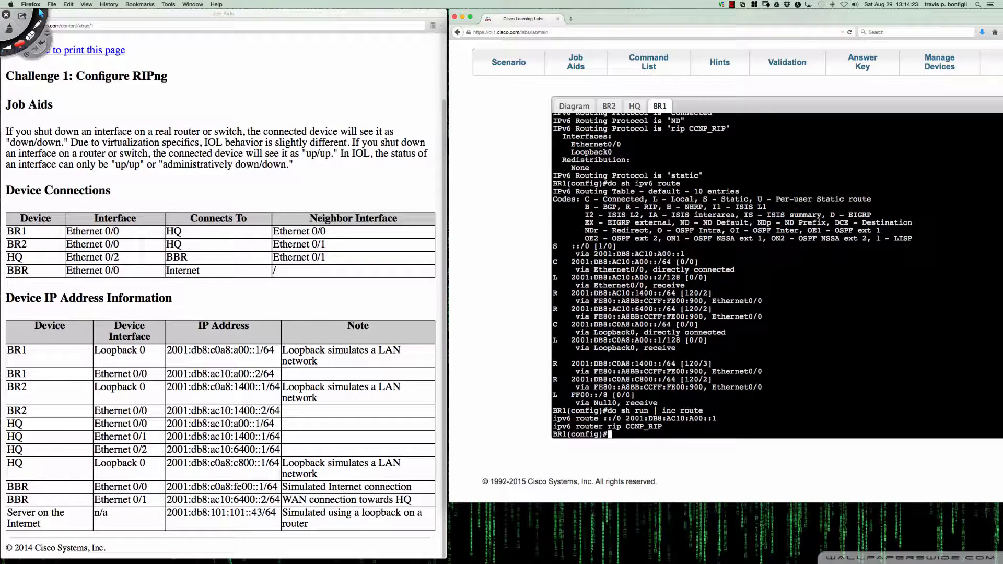
Remove BR1's static default route with "no ipv6 route ::/0 2001:db8:ac10:a00::1"
{"action": "type", "text": "no ipv6 route ::/0 2001:db8:ac"}
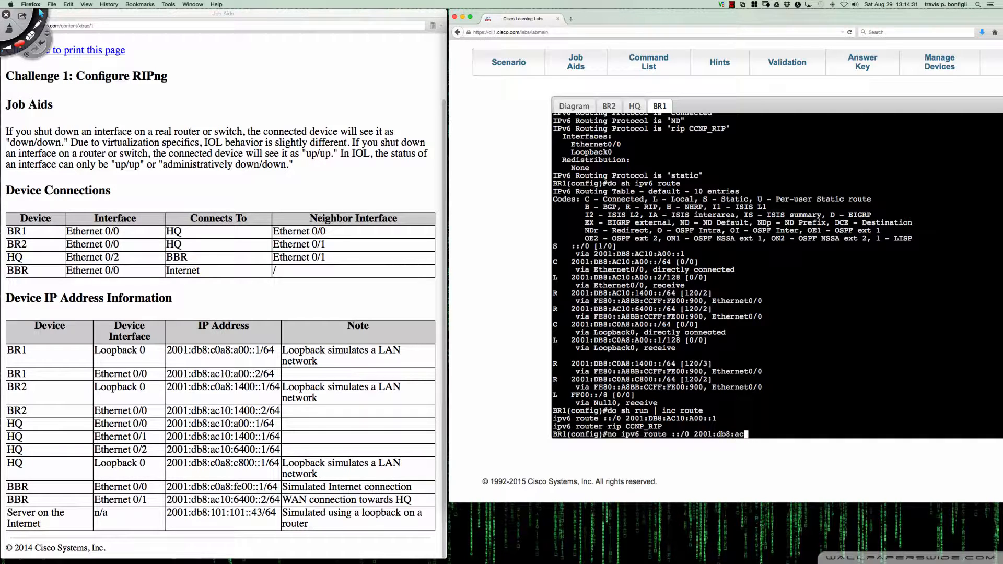
{"action": "type", "text": "10:"}
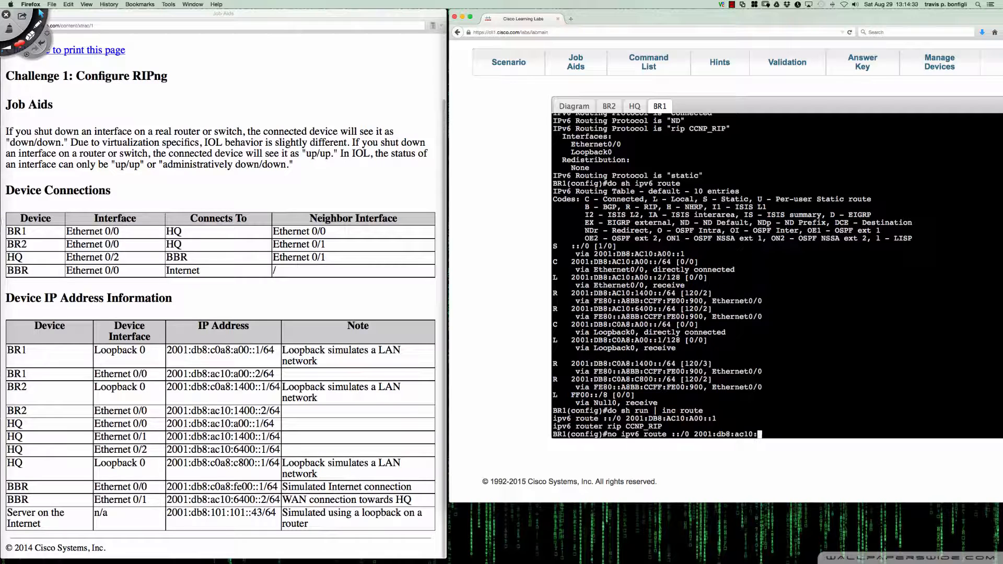
{"action": "type", "text": "a00::1"}
{"action": "key", "text": "Return"}
Recheck the route statements in BR1's running configuration with "do sh run | inc route"
{"action": "key", "text": "Return"}
{"action": "key", "text": "Return"}
{"action": "key", "text": "Return"}
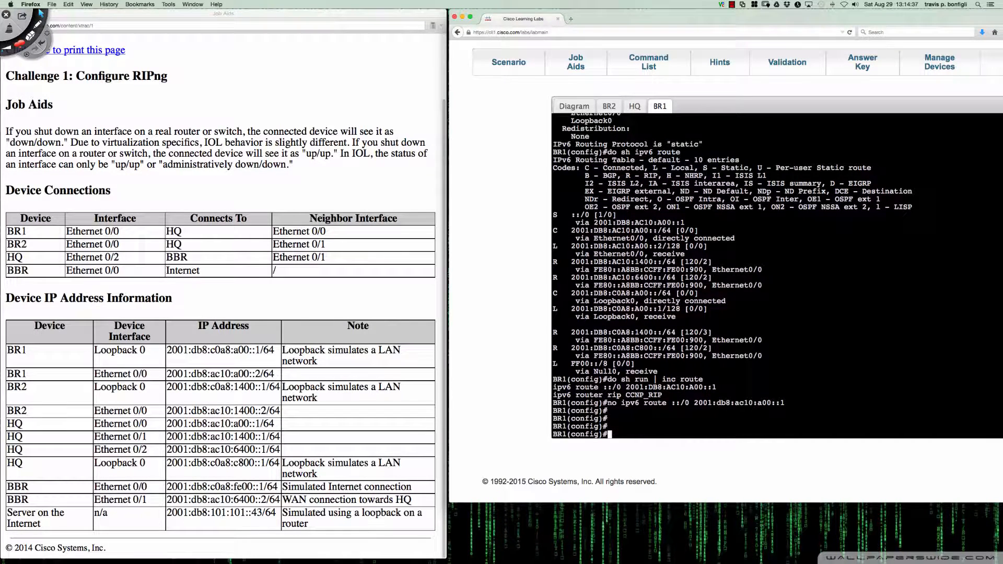
{"action": "key", "text": "Up"}
{"action": "key", "text": "Up"}
{"action": "key", "text": "Up"}
{"action": "key", "text": "Down"}
Display BR1's complete IPv6 routing table again with "do sh ipv6 route" to check for a default route
{"action": "key", "text": "Return"}
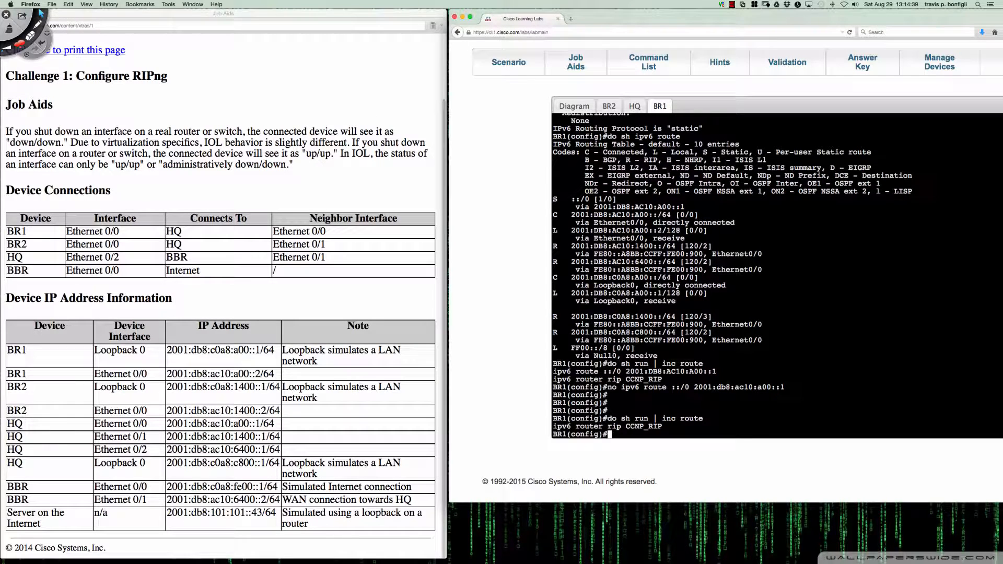
{"action": "key", "text": "Up"}
{"action": "key", "text": "Up"}
{"action": "key", "text": "Up"}
{"action": "key", "text": "Up"}
{"action": "key", "text": "Return"}
{"action": "key", "text": "space"}
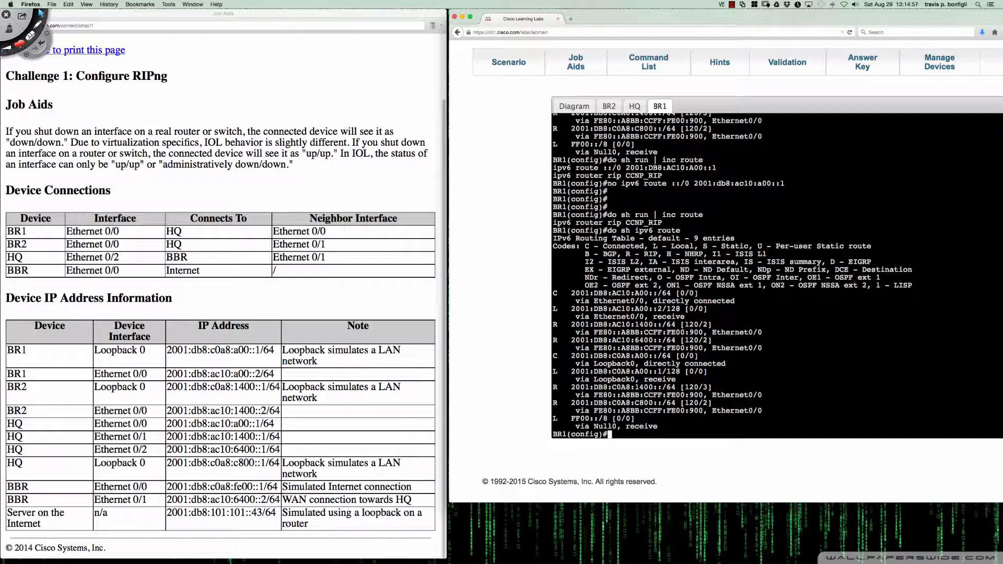
Open the BBR router's console from the topology diagram and enter privileged EXEC mode
{"action": "left_click", "coordinate": [610, 106]}
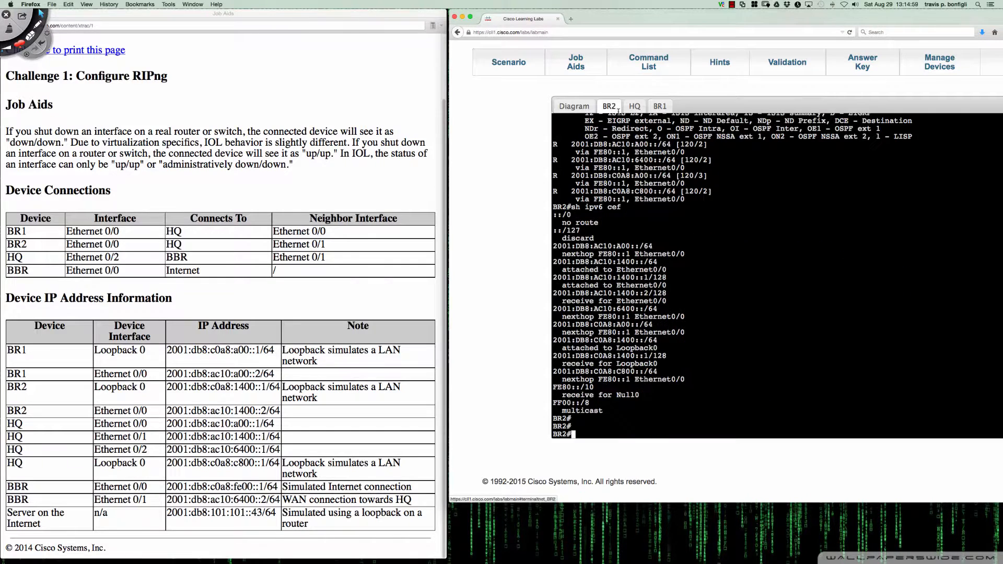
{"action": "left_click", "coordinate": [575, 106]}
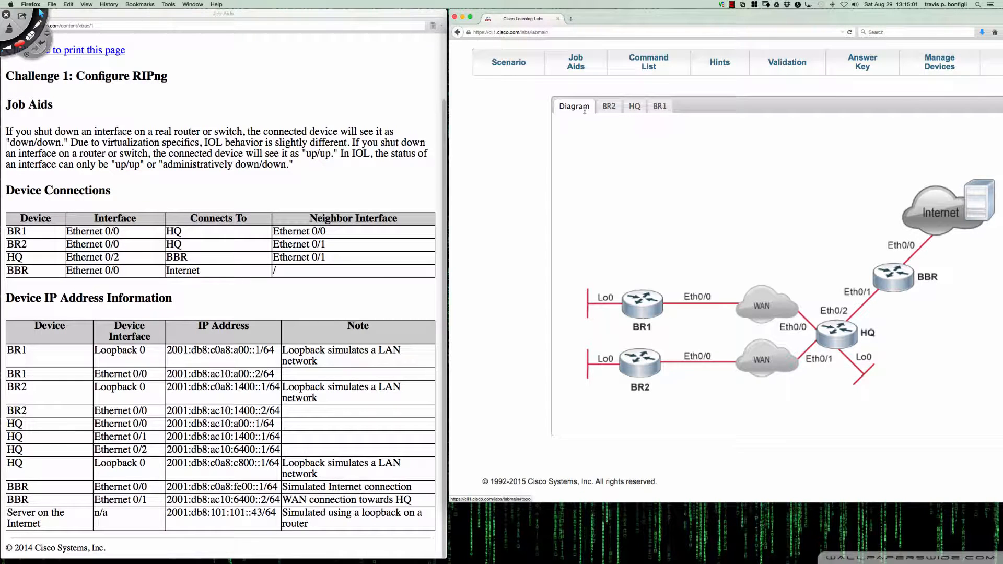
{"action": "left_click", "coordinate": [893, 279]}
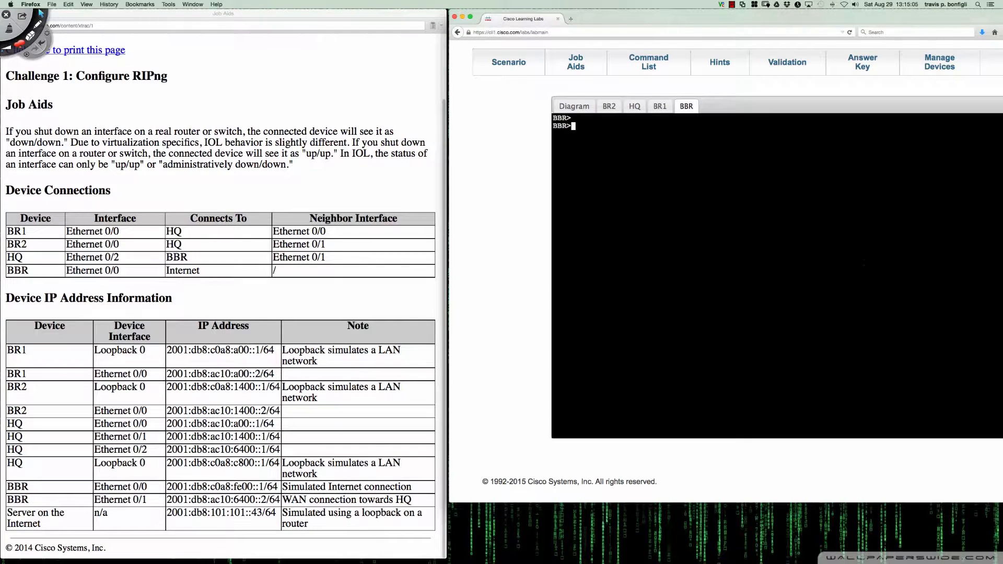
{"action": "key", "text": "Return"}
{"action": "key", "text": "Return"}
{"action": "key", "text": "Return"}
{"action": "type", "text": "en"}
{"action": "key", "text": "Return"}
Display BBR's active IPv6 routing protocols with "sh ipv6 protocols"
{"action": "type", "text": "sh ipv6 pro"}
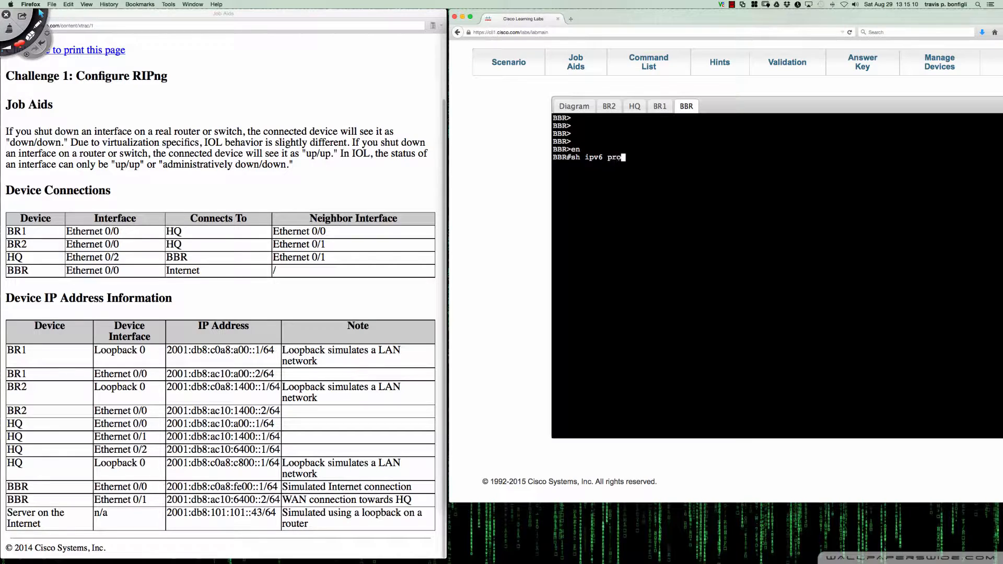
{"action": "key", "text": "Tab"}
{"action": "key", "text": "Return"}
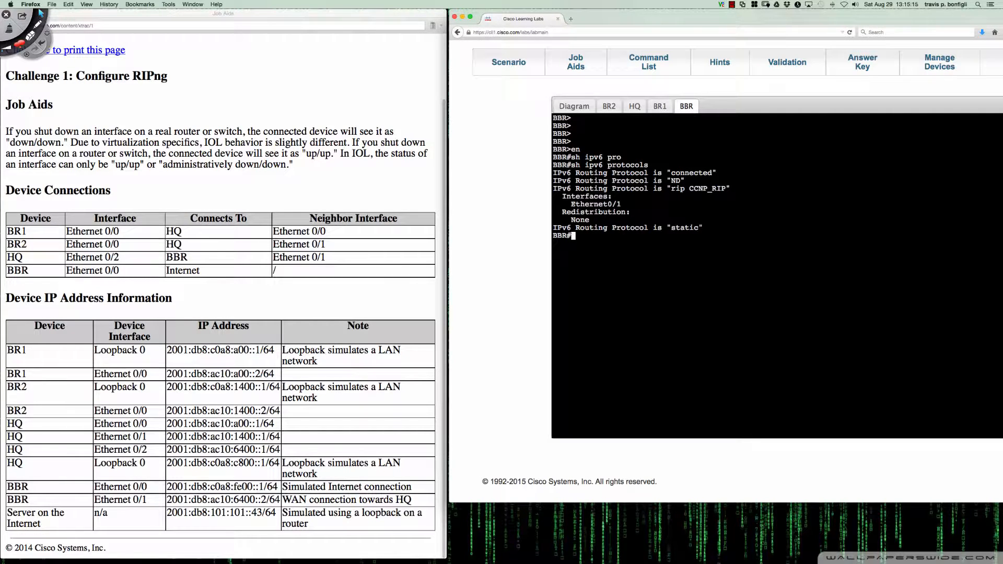
Filter BBR's running configuration for route statements with "sh run | inc route"
{"action": "left_click", "coordinate": [576, 106]}
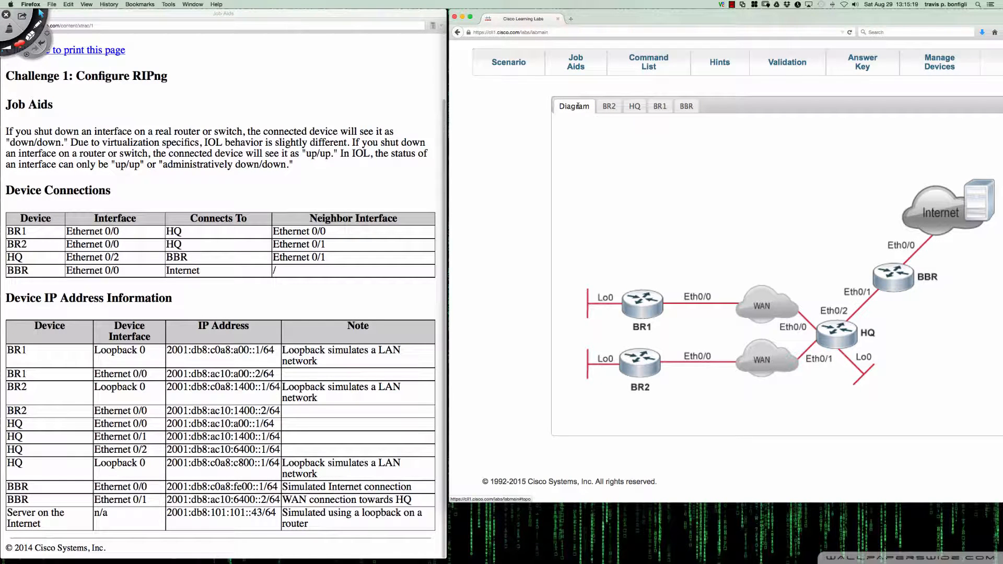
{"action": "left_click", "coordinate": [686, 107]}
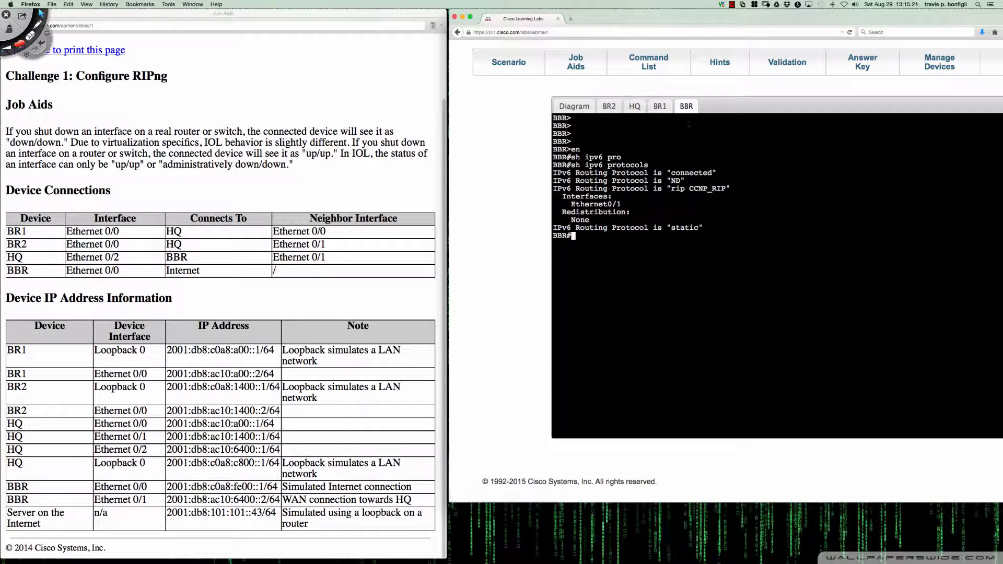
{"action": "key", "text": "Return"}
{"action": "type", "text": "sh run | inc route"}
{"action": "key", "text": "Return"}
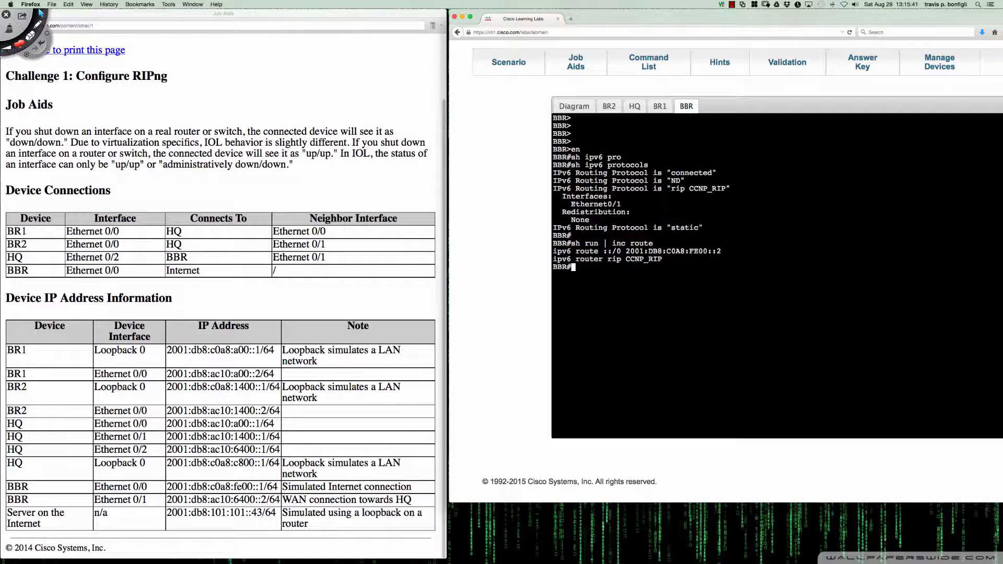
Display BBR's complete IPv6 routing table with "sh ipv6 route" and examine its default route entry
{"action": "type", "text": "sh ipv6 route"}
{"action": "key", "text": "Return"}
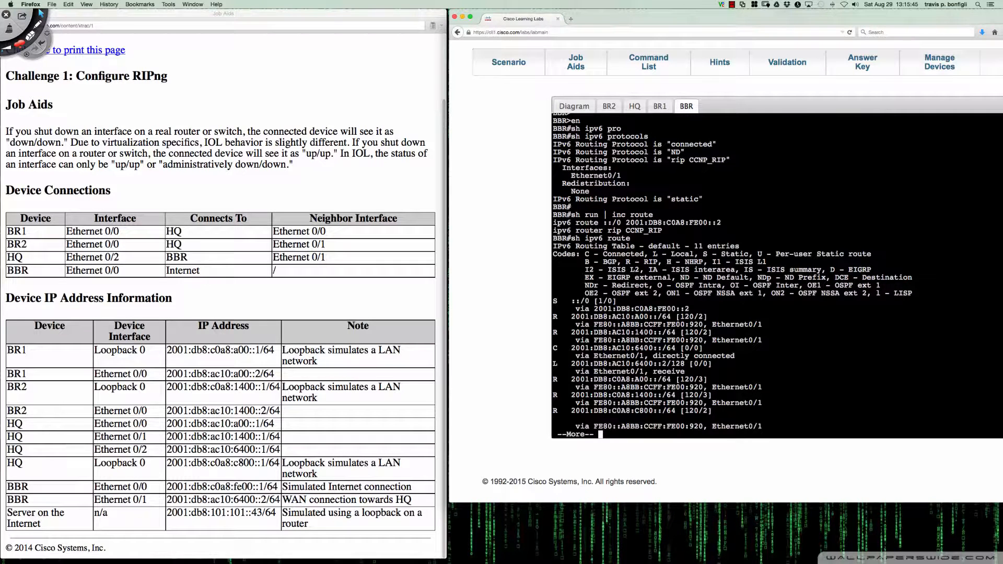
{"action": "key", "text": "space"}
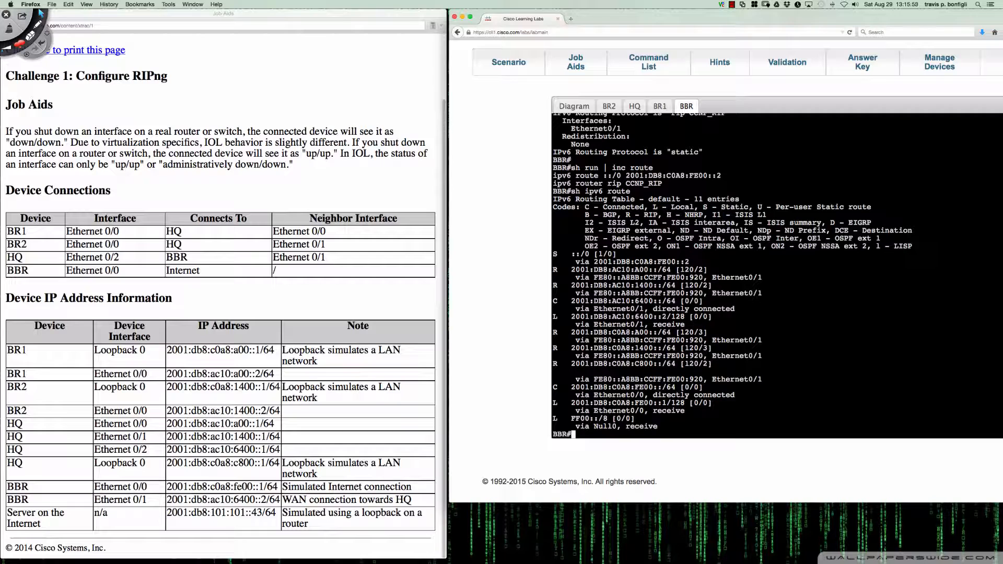
{"action": "key", "text": "Return"}
{"action": "key", "text": "Return"}
{"action": "key", "text": "Return"}
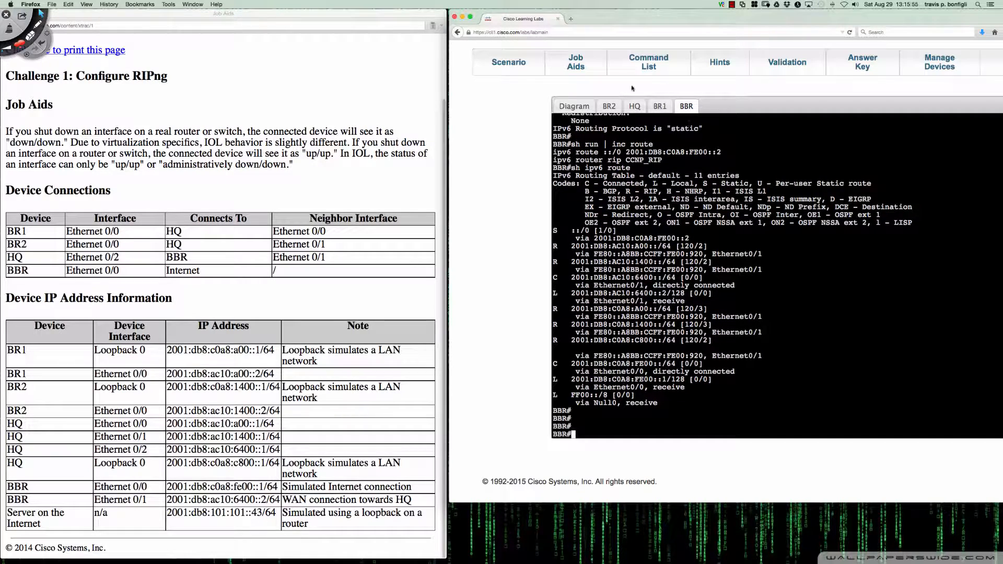
Enter global configuration mode on BBR and display the HQ-facing interface's configuration with "do sh run int e0/1"
{"action": "left_click", "coordinate": [574, 107]}
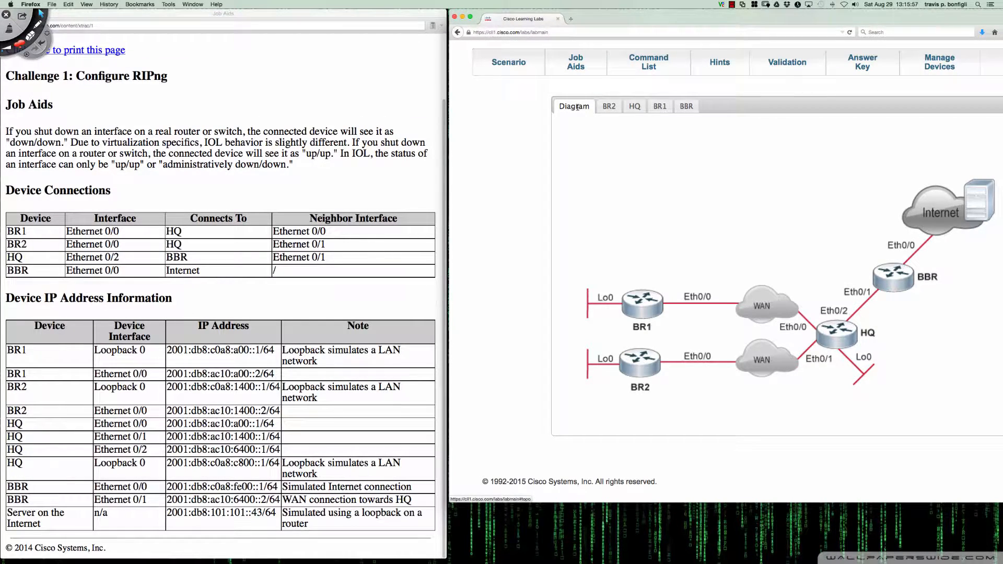
{"action": "left_click", "coordinate": [635, 106]}
{"action": "left_click", "coordinate": [686, 106]}
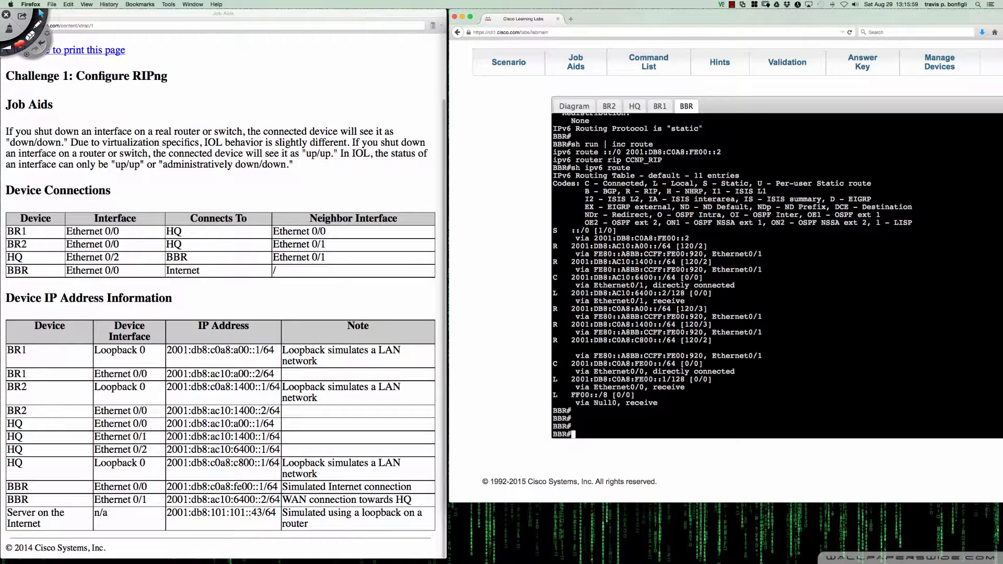
{"action": "type", "text": "conf t"}
{"action": "key", "text": "Return"}
{"action": "type", "text": "do sh ru"}
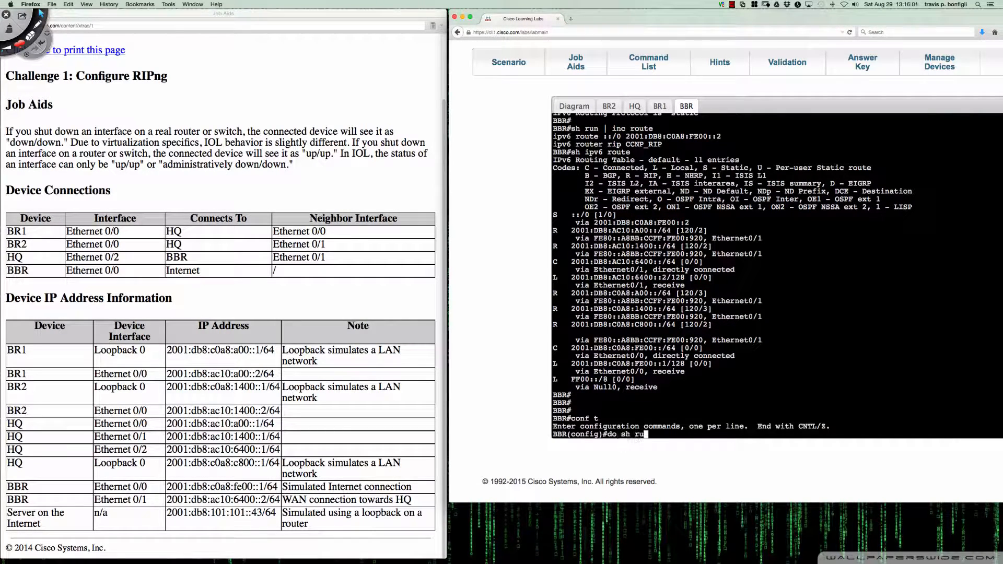
{"action": "type", "text": "n int e0/1"}
{"action": "key", "text": "Return"}
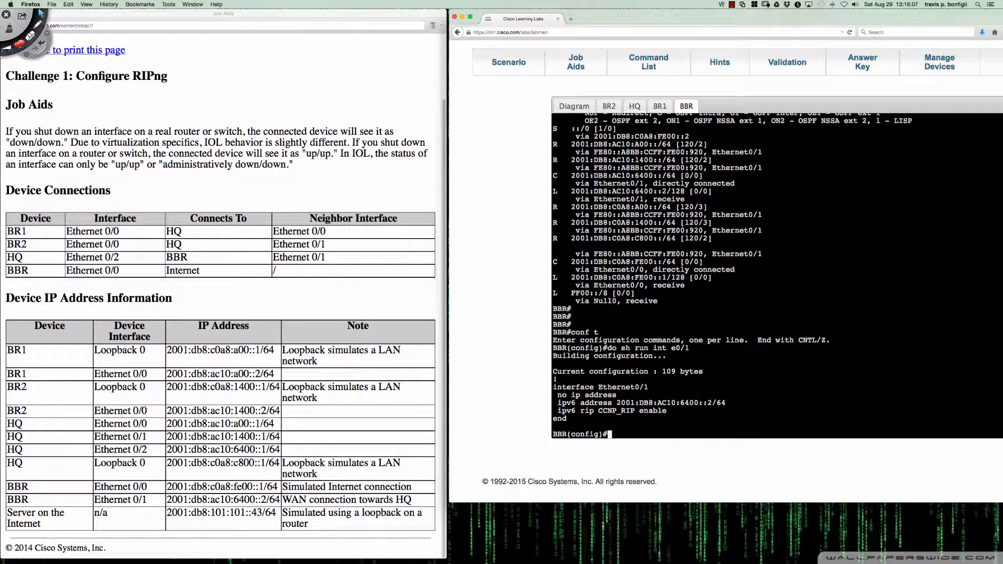
{"action": "type", "text": "int e0/1"}
Enter configuration of BBR's interface e0/1 and list the options of "ipv6 rip CCNP_RIP" and its "default-information" keyword
{"action": "key", "text": "Return"}
{"action": "type", "text": "ipv6"}
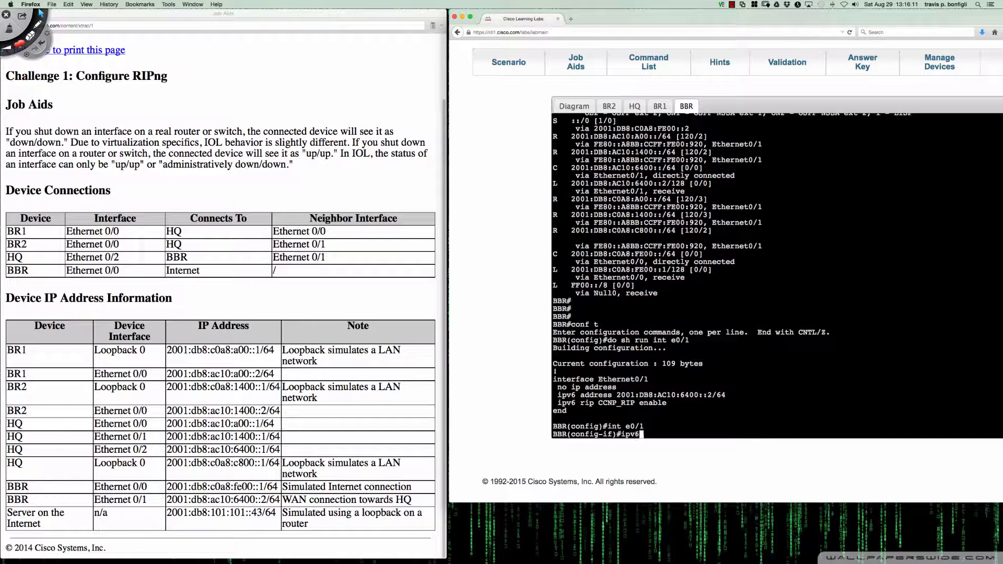
{"action": "type", "text": " rip CCNP_RIP ?"}
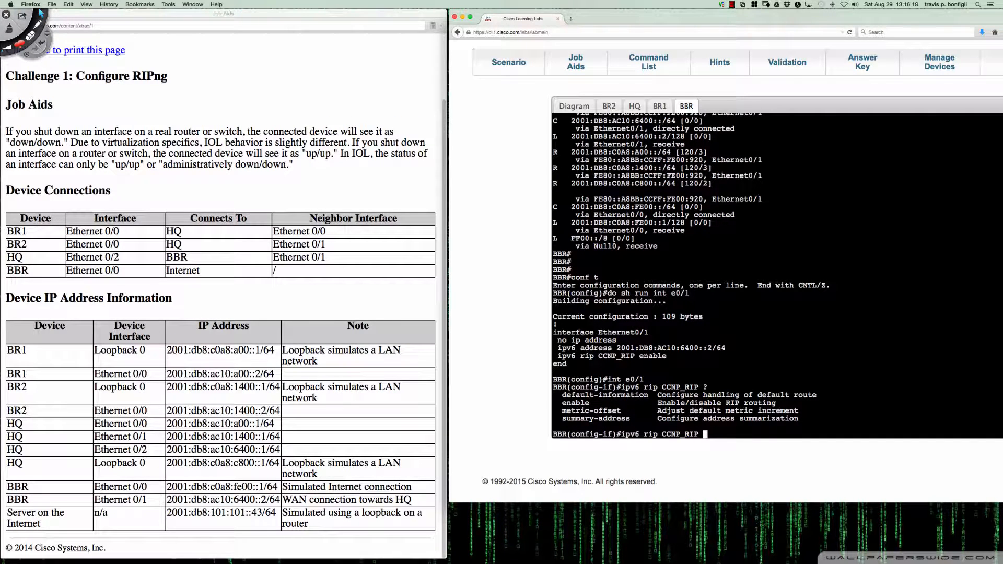
{"action": "type", "text": "def"}
{"action": "key", "text": "Tab"}
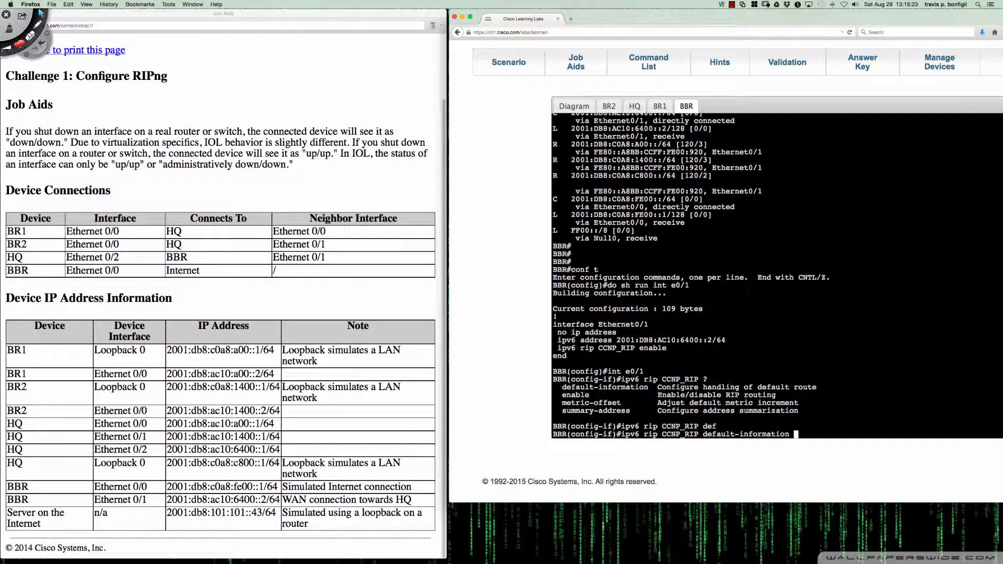
{"action": "type", "text": "?"}
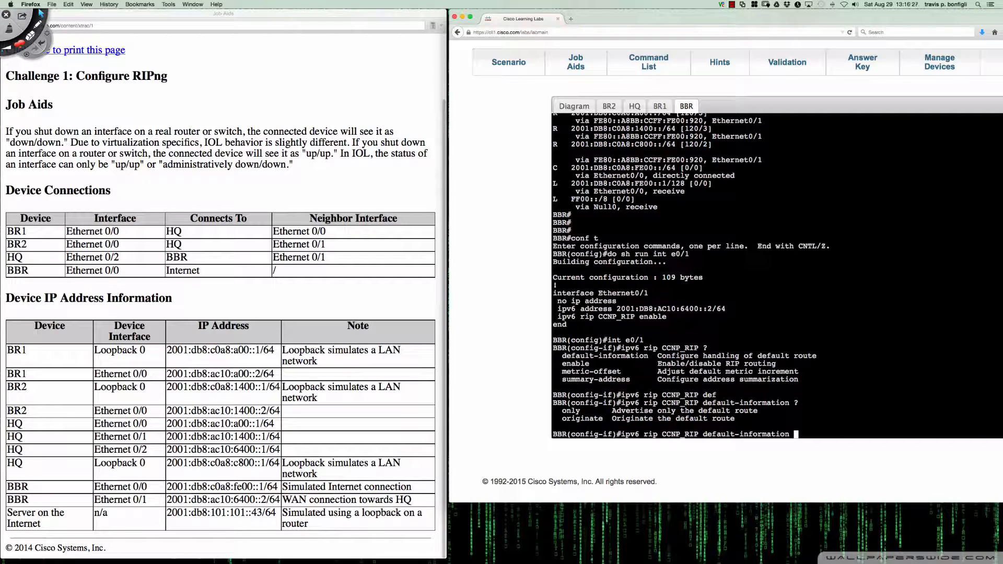
Open the lab scenario and reread the requirement on how the other routers must acquire the default route and all other routes
{"action": "left_click", "coordinate": [501, 63]}
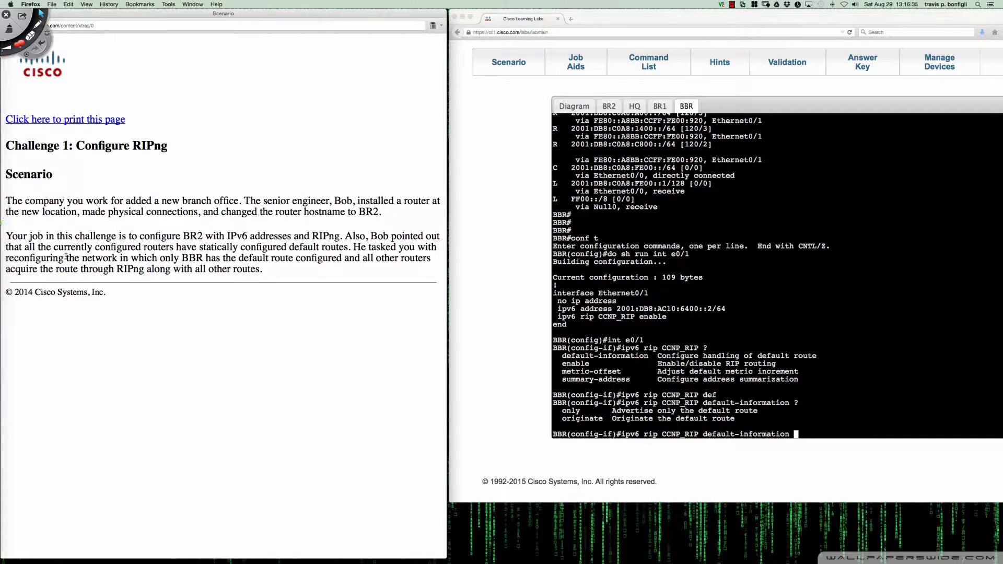
{"action": "left_click_drag", "start_coordinate": [66, 257], "coordinate": [264, 273]}
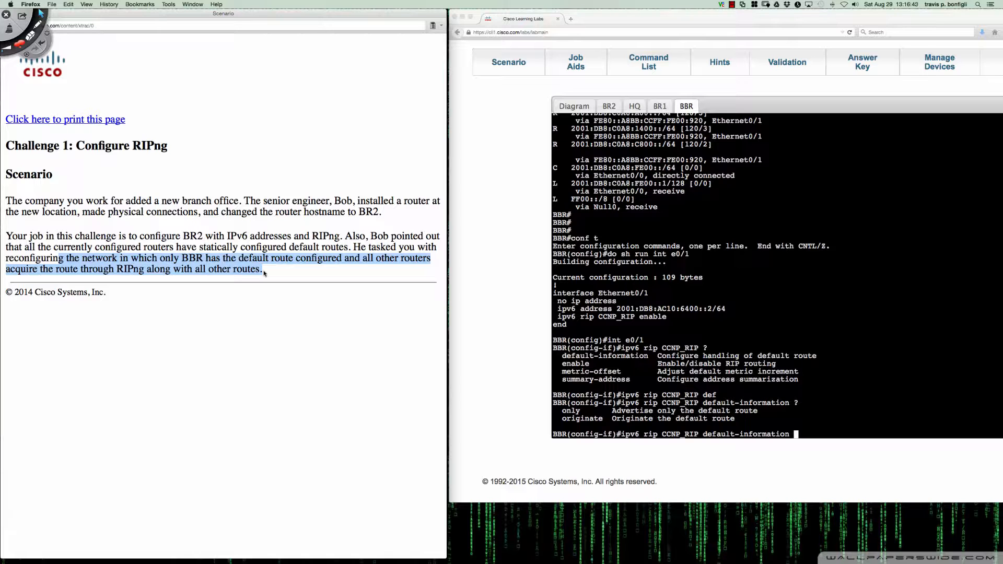
{"action": "left_click", "coordinate": [63, 275]}
{"action": "left_click_drag", "start_coordinate": [111, 270], "coordinate": [145, 269]}
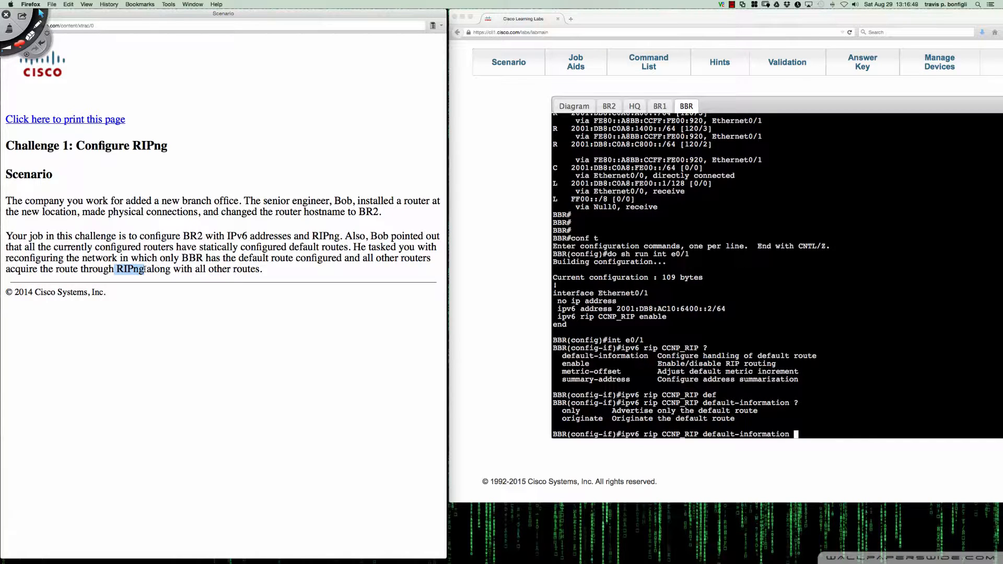
{"action": "left_click", "coordinate": [146, 270]}
{"action": "left_click_drag", "start_coordinate": [112, 269], "coordinate": [264, 271]}
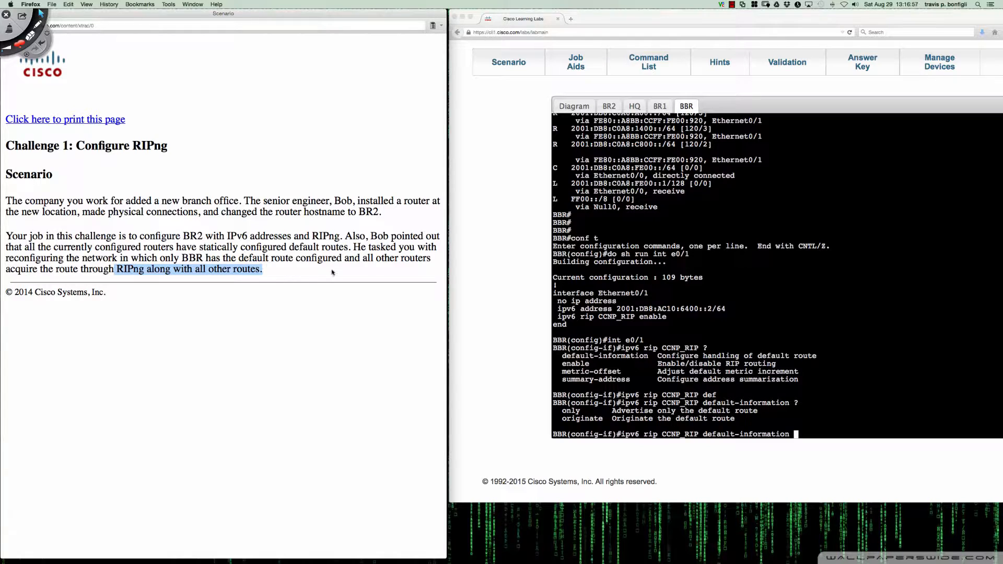
Apply "ipv6 rip CCNP_RIP default-information originate" on BBR's interface e0/1 and return to privileged EXEC mode
{"action": "left_click", "coordinate": [854, 402]}
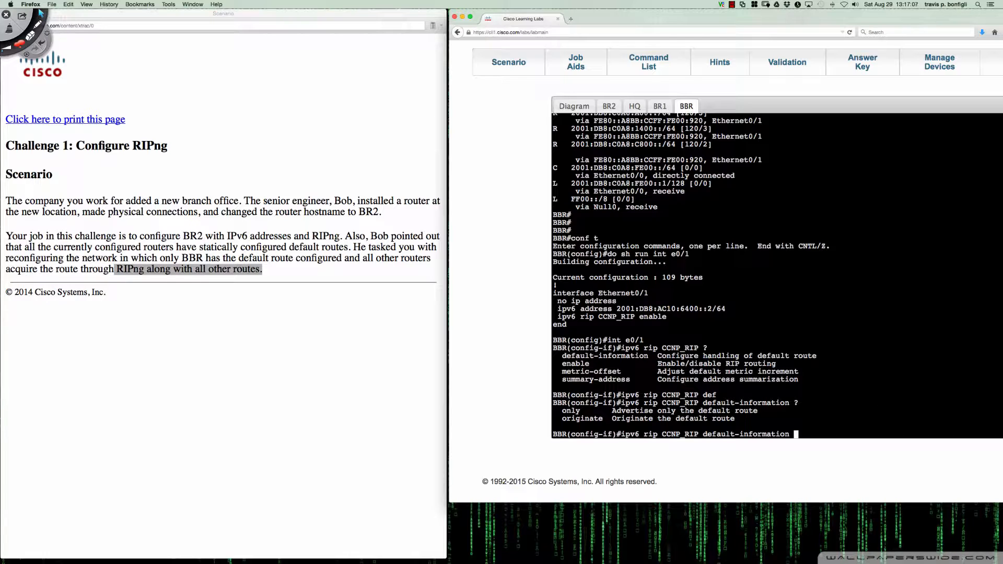
{"action": "type", "text": "ori"}
{"action": "key", "text": "Tab"}
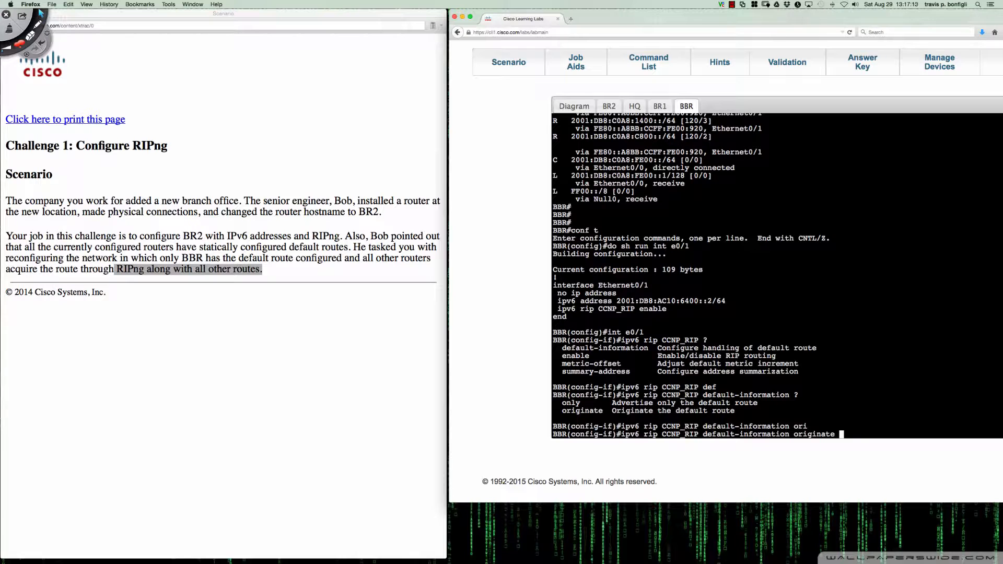
{"action": "key", "text": "Return"}
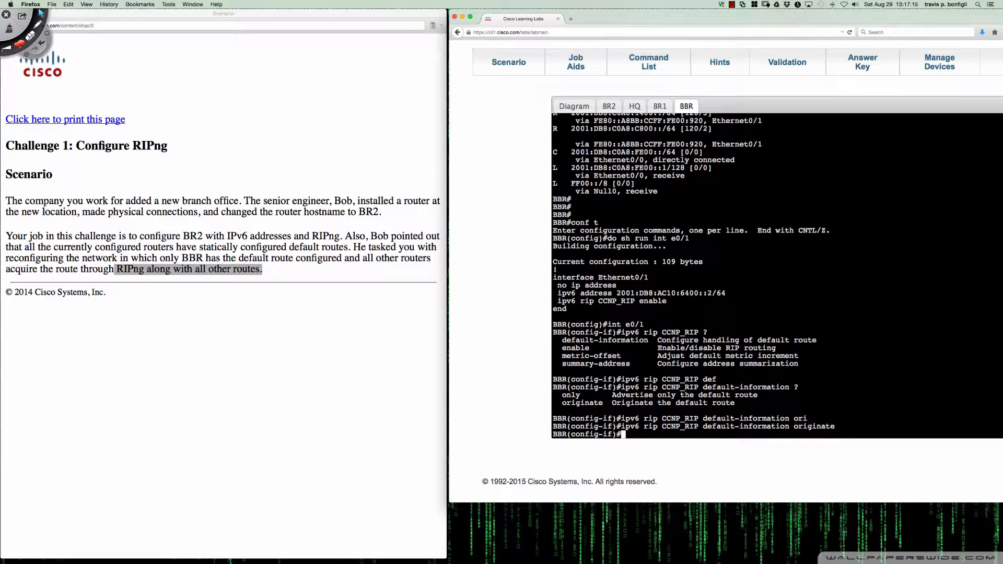
{"action": "type", "text": "end"}
{"action": "key", "text": "Return"}
{"action": "key", "text": "Return"}
{"action": "key", "text": "Return"}
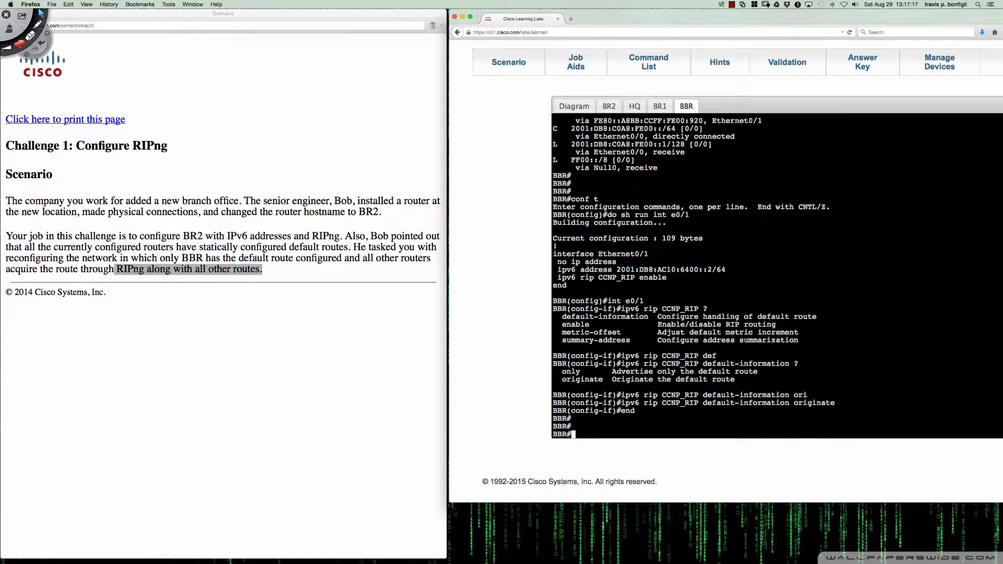
Redisplay BR1's IPv6 routing table repeatedly with "do sh ipv6 route" to check for a RIPng-learned default route
{"action": "left_click", "coordinate": [660, 107]}
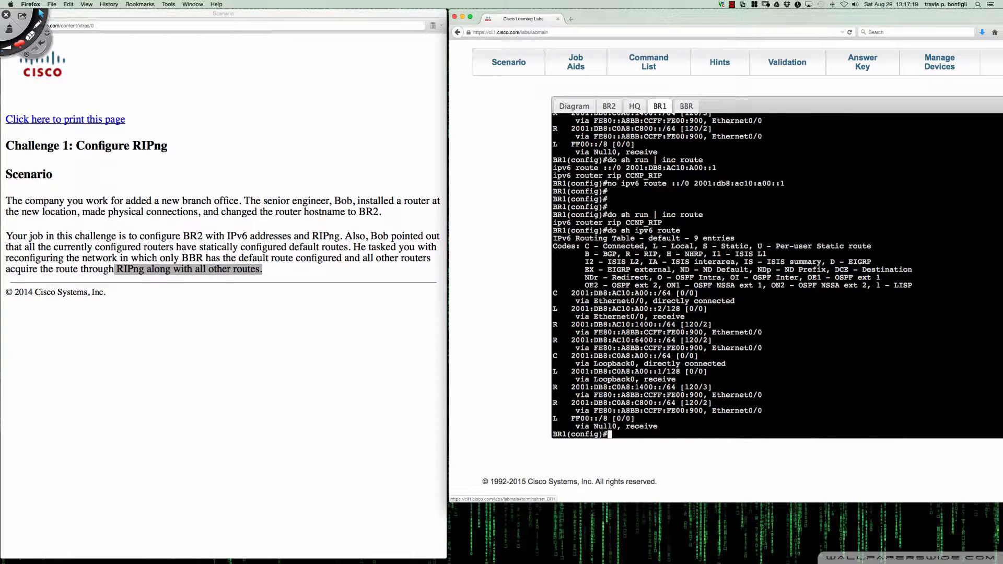
{"action": "key", "text": "Up"}
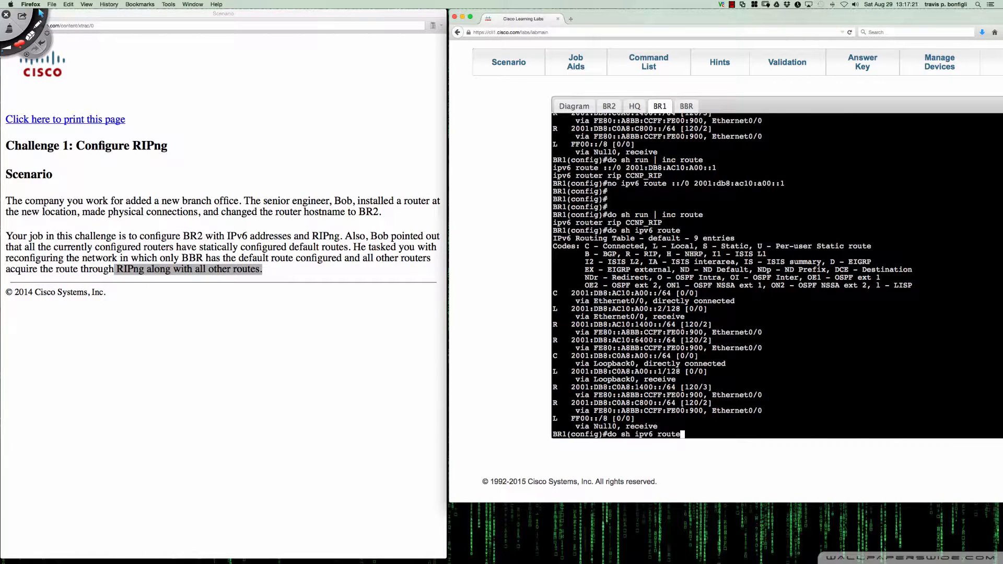
{"action": "key", "text": "Return"}
{"action": "key", "text": "Up"}
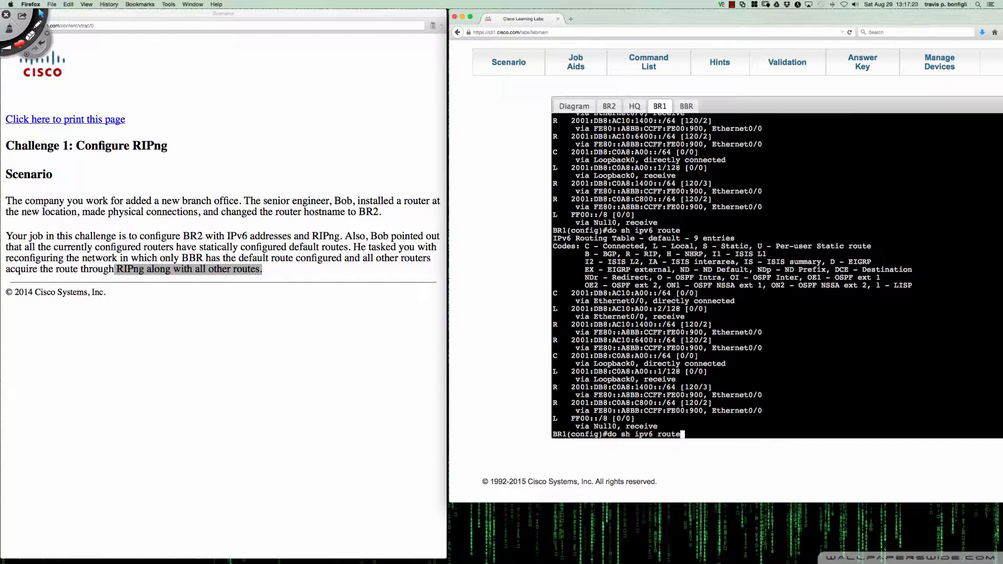
{"action": "key", "text": "Return"}
{"action": "key", "text": "Up"}
{"action": "key", "text": "Return"}
{"action": "key", "text": "space"}
{"action": "key", "text": "Up"}
{"action": "key", "text": "Return"}
{"action": "key", "text": "space"}
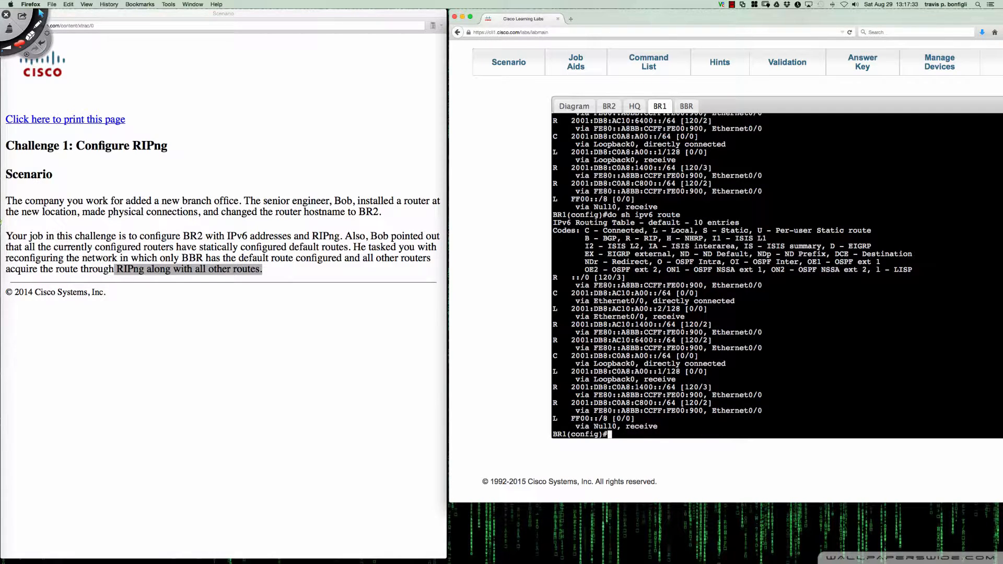
Switch to Deskscribble and circle the RIP ::/0 [120/3] entry in BR1's routing table in red
{"action": "left_click", "coordinate": [37, 24]}
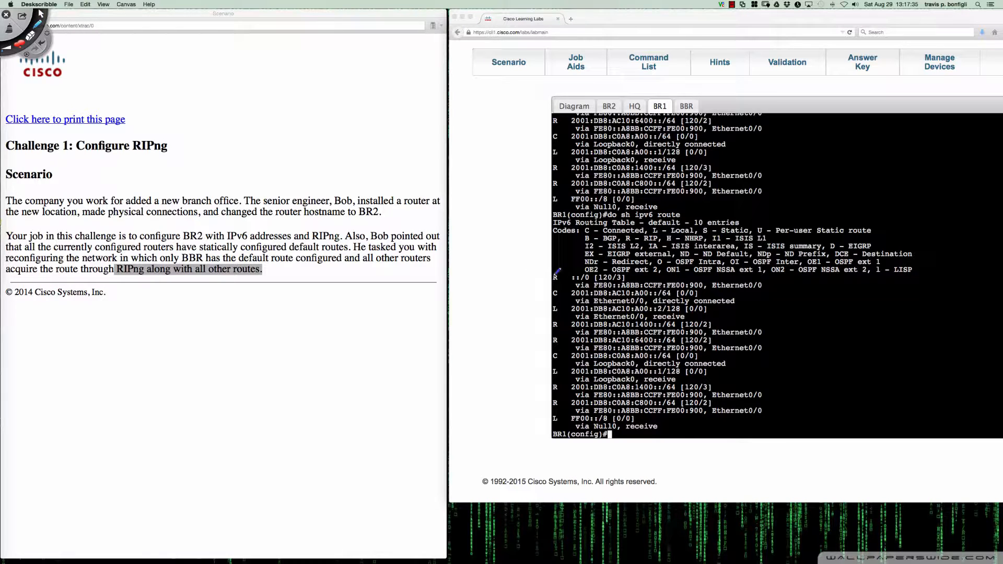
{"action": "mouse_move", "coordinate": [557, 271]}
{"action": "left_mouse_down"}
{"action": "mouse_move", "coordinate": [547, 279]}
{"action": "mouse_move", "coordinate": [633, 271]}
{"action": "left_mouse_up"}
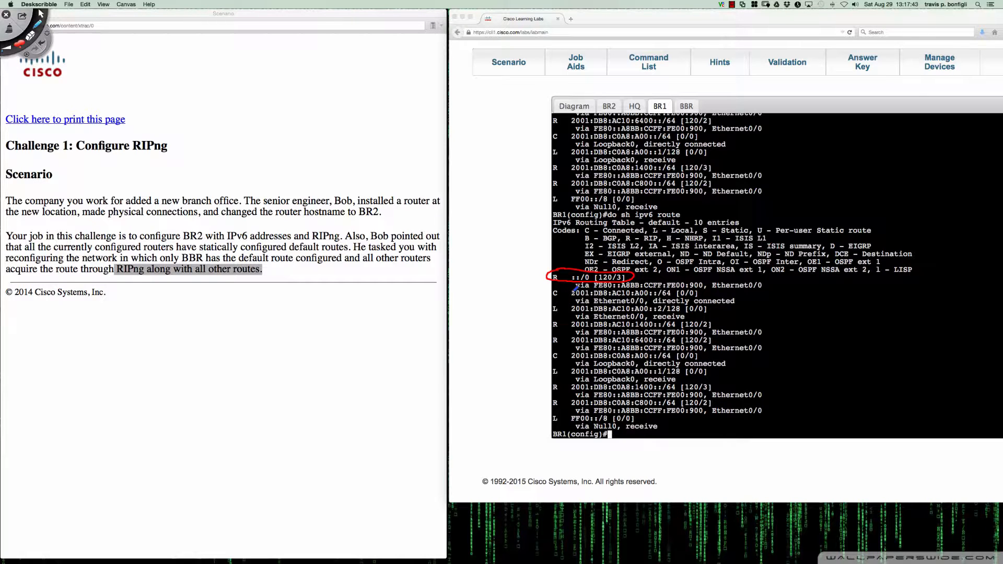
Underline the default route's Ethernet0/0 interface in BR1's routing table in red and compare it with the topology diagram
{"action": "left_click_drag", "start_coordinate": [712, 288], "coordinate": [764, 288]}
{"action": "left_click", "coordinate": [572, 106]}
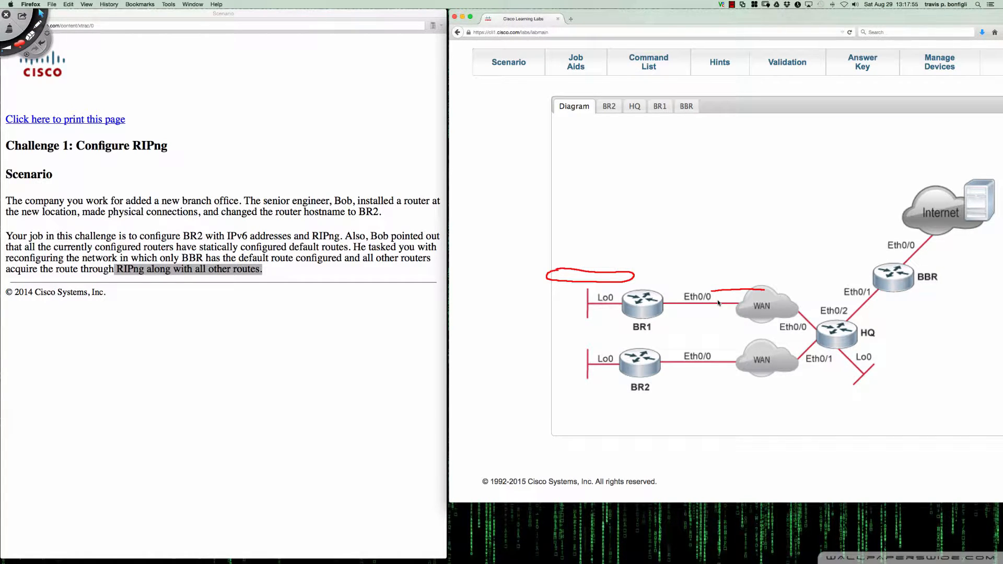
{"action": "left_click", "coordinate": [609, 105]}
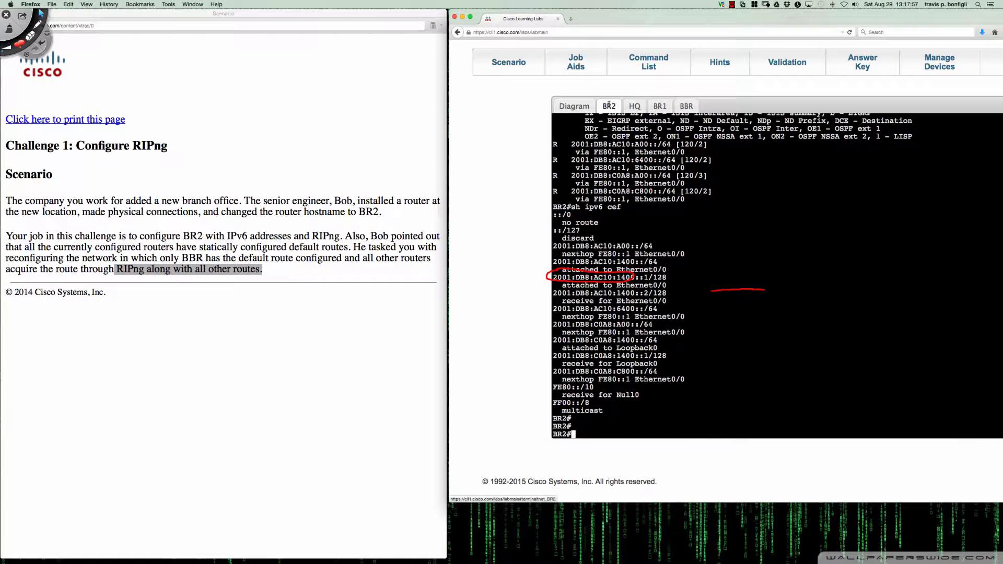
{"action": "left_click", "coordinate": [660, 106]}
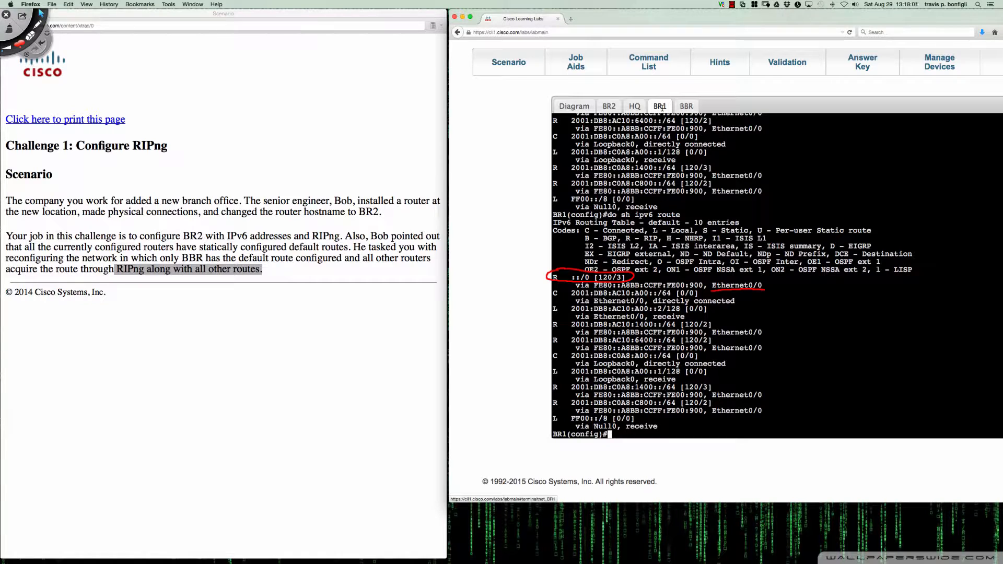
Clear all red Deskscribble annotations from BR1's routing table and return to the lab browser
{"action": "key", "text": "ctrl+Tab"}
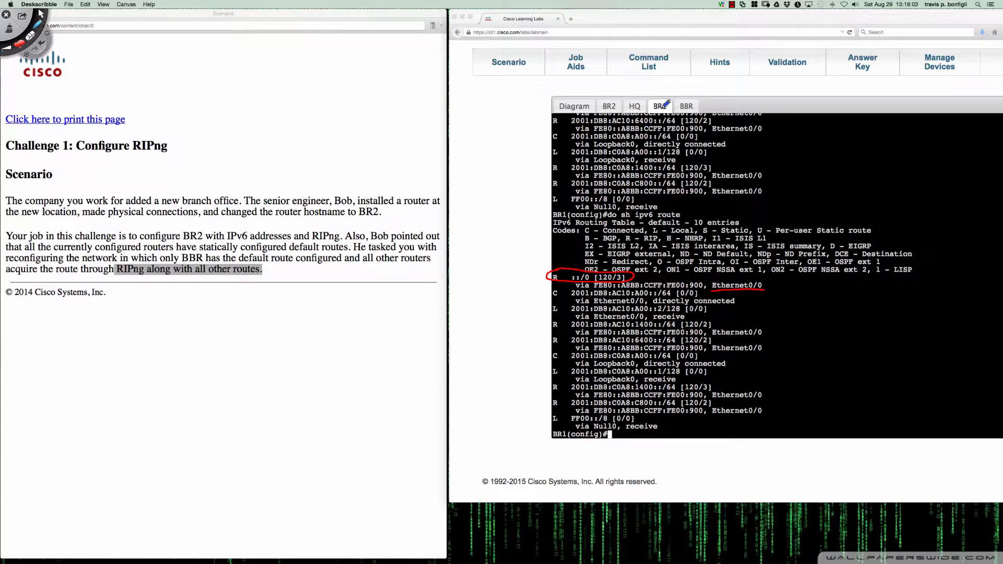
{"action": "key", "text": "Delete"}
{"action": "key", "text": "ctrl+Tab"}
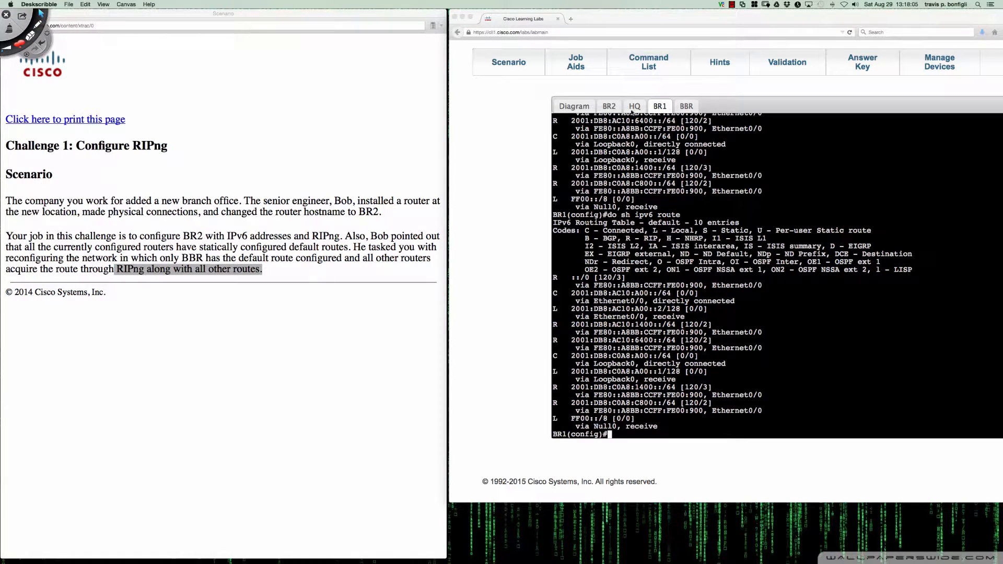
Display HQ's full IPv6 routing table with "do sh ipv6 route" to check for a RIPng-learned default route
{"action": "left_click", "coordinate": [633, 106]}
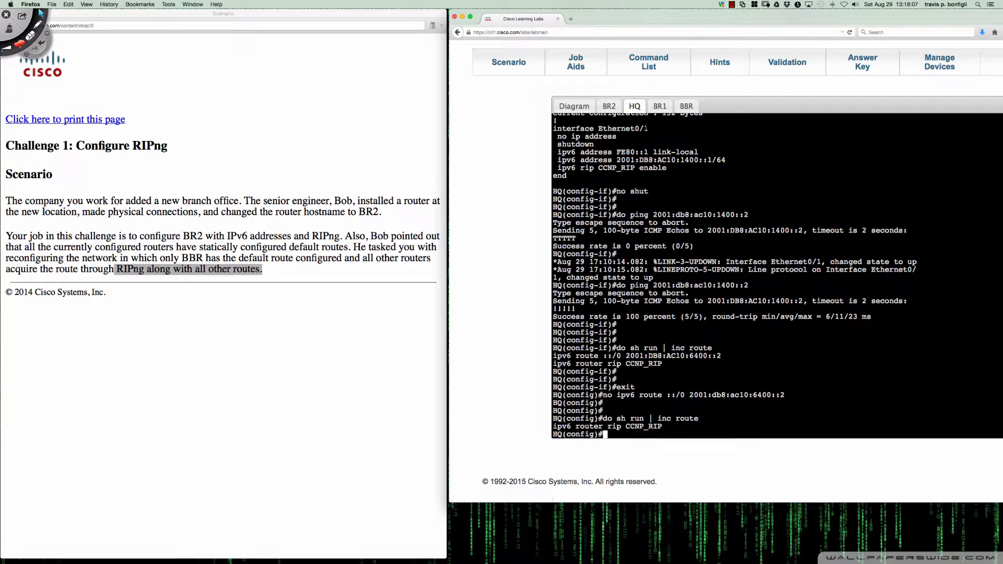
{"action": "type", "text": "do sh ipv6 route"}
{"action": "key", "text": "Return"}
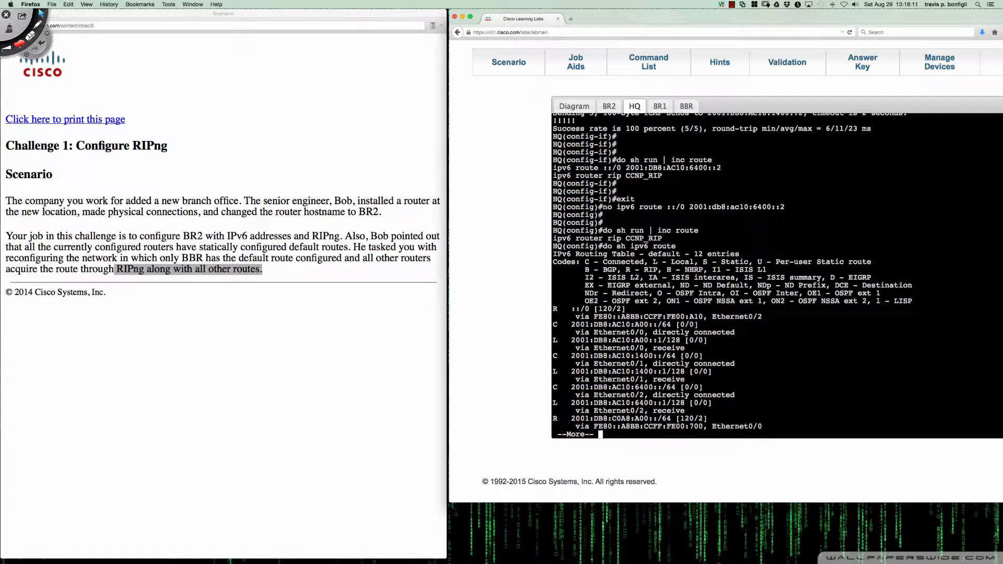
{"action": "key", "text": "space"}
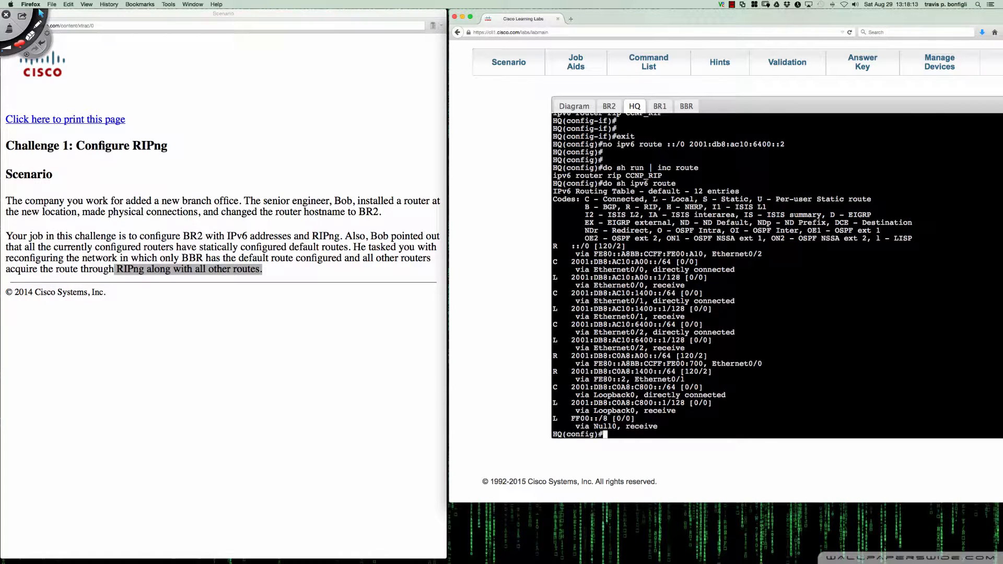
Open the topology diagram and, in Deskscribble, underline HQ's Eth0/2 and draw a red arrow from BBR to HQ
{"action": "left_click", "coordinate": [582, 107]}
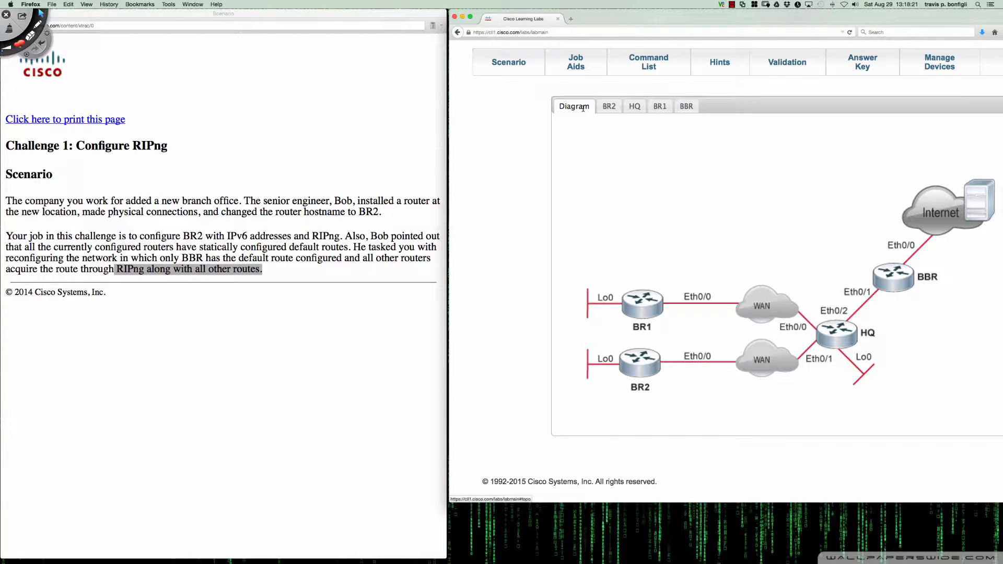
{"action": "key", "text": "ctrl+Tab"}
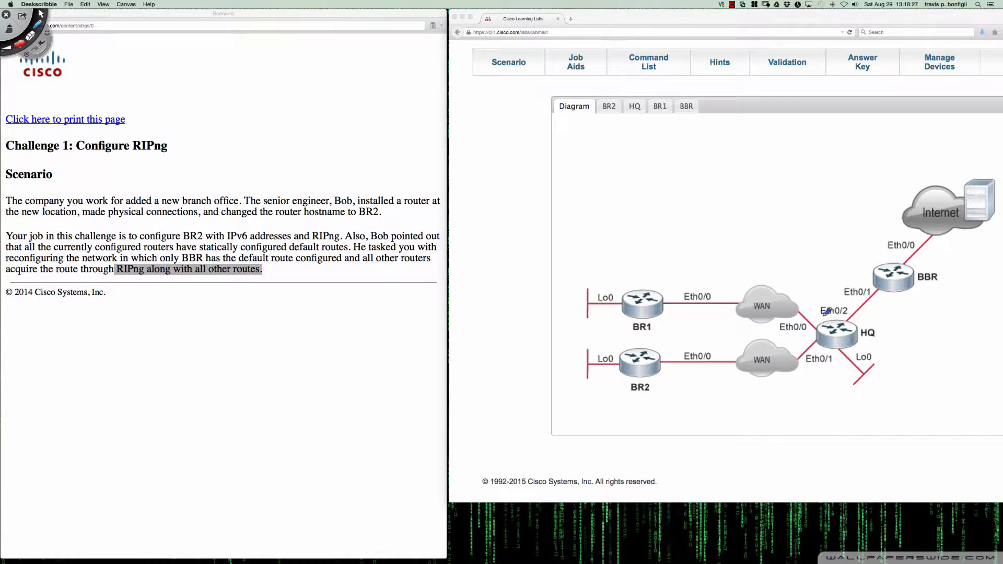
{"action": "left_click_drag", "start_coordinate": [823, 315], "coordinate": [845, 313]}
{"action": "left_click_drag", "start_coordinate": [893, 285], "coordinate": [861, 322]}
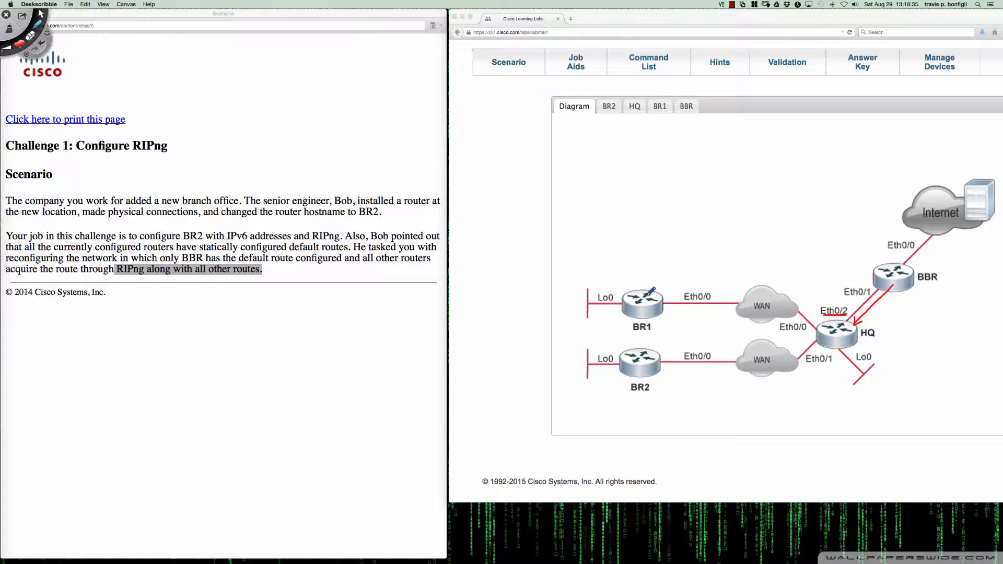
Underline BR1 and its Eth0/0 label in red and draw a curved red arrow from HQ over the WAN towards BR1
{"action": "left_click_drag", "start_coordinate": [635, 330], "coordinate": [640, 325]}
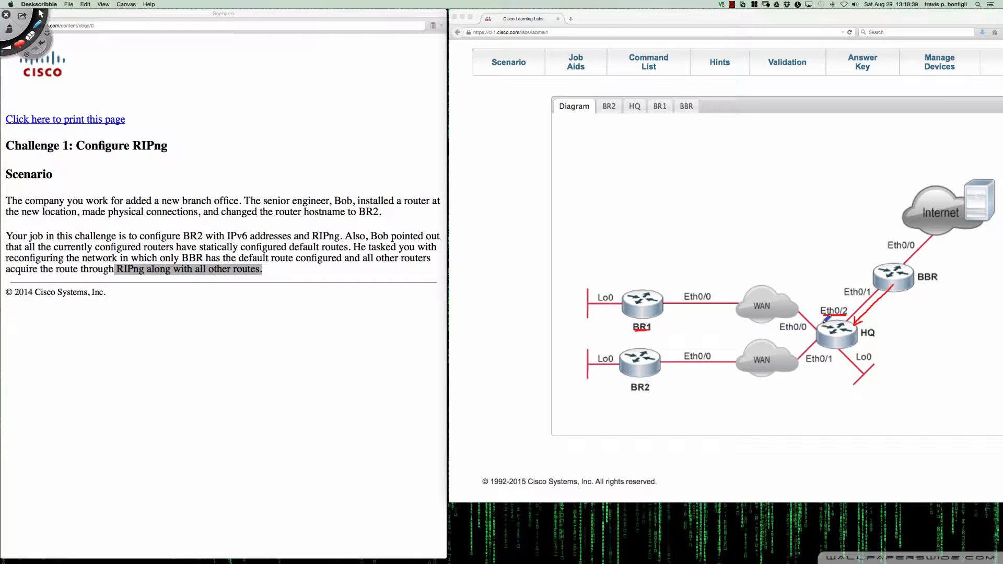
{"action": "mouse_move", "coordinate": [823, 324]}
{"action": "left_mouse_down"}
{"action": "mouse_move", "coordinate": [805, 305]}
{"action": "mouse_move", "coordinate": [726, 280]}
{"action": "mouse_move", "coordinate": [679, 279]}
{"action": "mouse_move", "coordinate": [687, 301]}
{"action": "mouse_move", "coordinate": [712, 300]}
{"action": "left_mouse_up"}
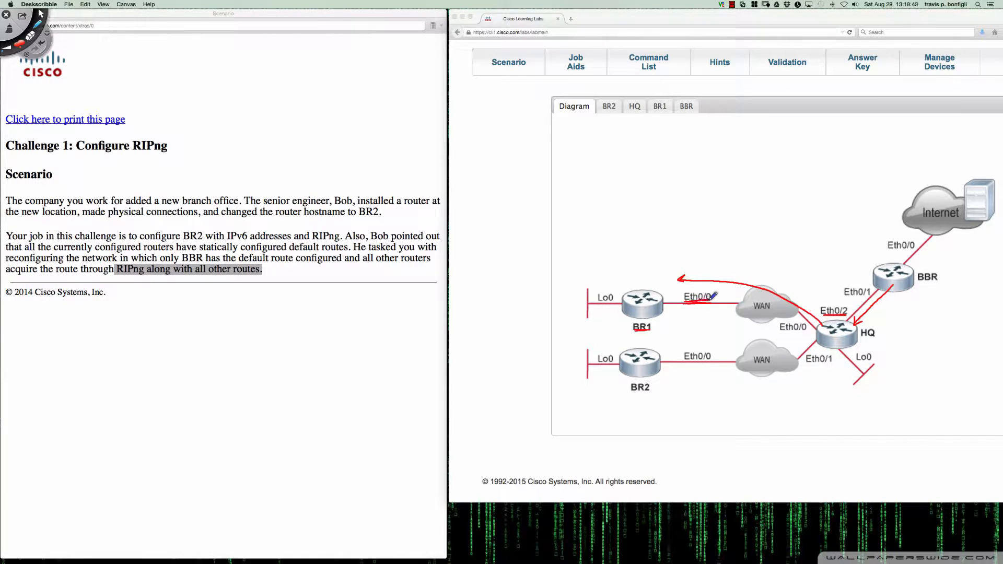
{"action": "left_click", "coordinate": [835, 328]}
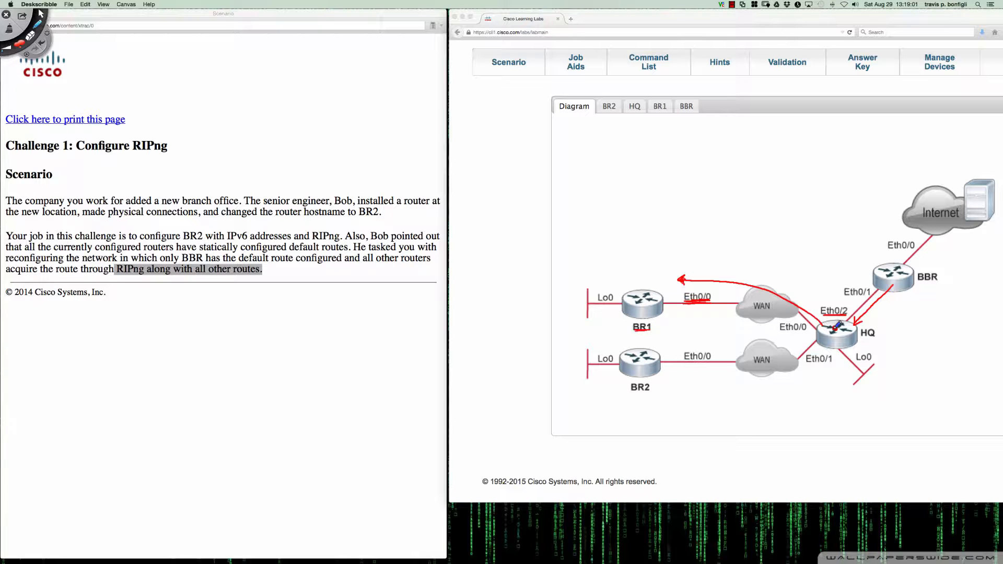
Draw further red strokes from HQ towards Lo0 and BBR, and clear all annotations from the topology diagram
{"action": "mouse_move", "coordinate": [836, 326]}
{"action": "left_mouse_down"}
{"action": "mouse_move", "coordinate": [804, 316]}
{"action": "mouse_move", "coordinate": [834, 340]}
{"action": "mouse_move", "coordinate": [804, 346]}
{"action": "mouse_move", "coordinate": [855, 349]}
{"action": "left_mouse_up"}
{"action": "mouse_move", "coordinate": [842, 329]}
{"action": "left_mouse_down"}
{"action": "mouse_move", "coordinate": [868, 336]}
{"action": "mouse_move", "coordinate": [898, 300]}
{"action": "left_mouse_up"}
{"action": "key", "text": "BackSpace"}
{"action": "key", "text": "Escape"}
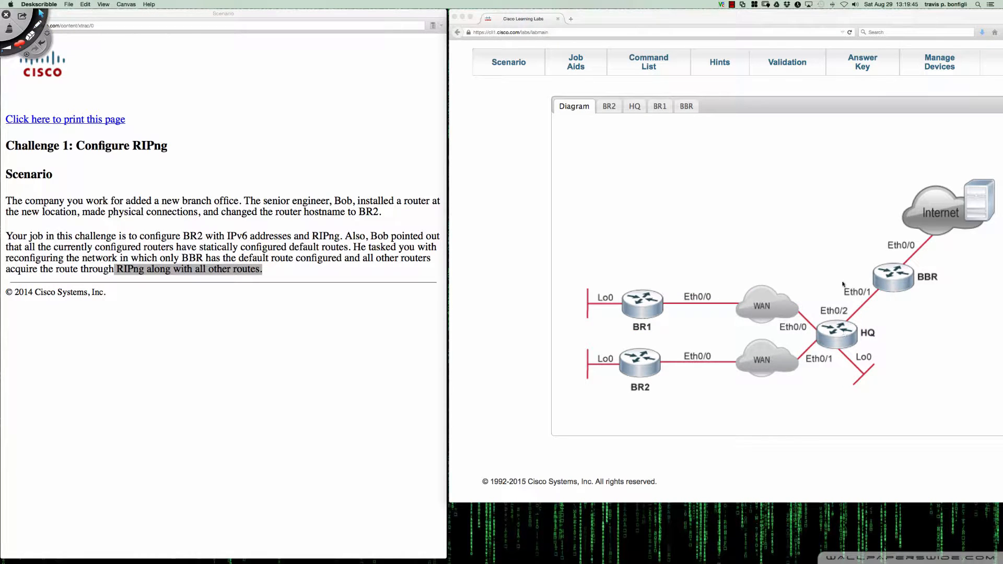
Display BR2's full IPv6 routing table with "sh ipv6 route" to check for a RIPng-learned default route
{"action": "left_click", "coordinate": [635, 107]}
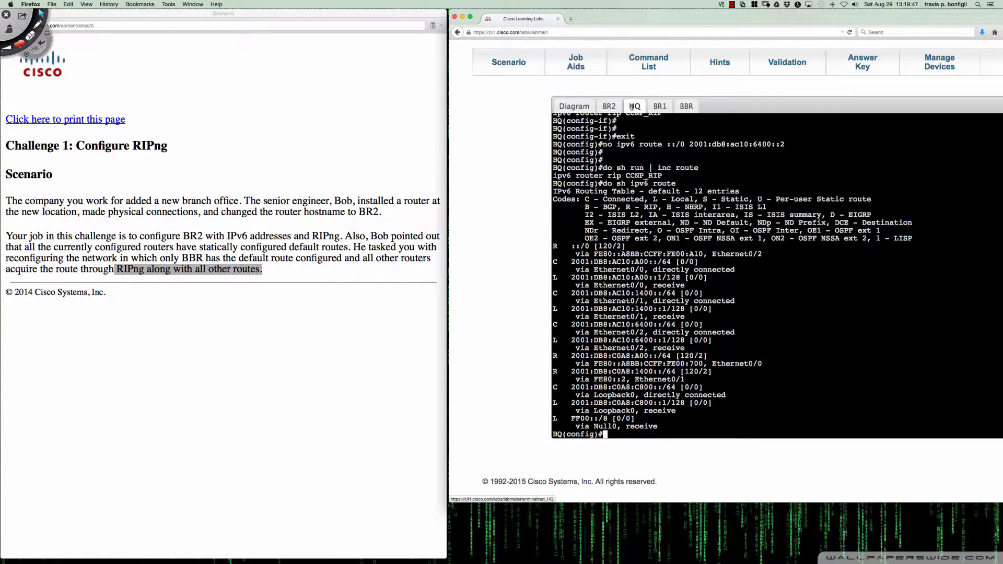
{"action": "left_click", "coordinate": [609, 106]}
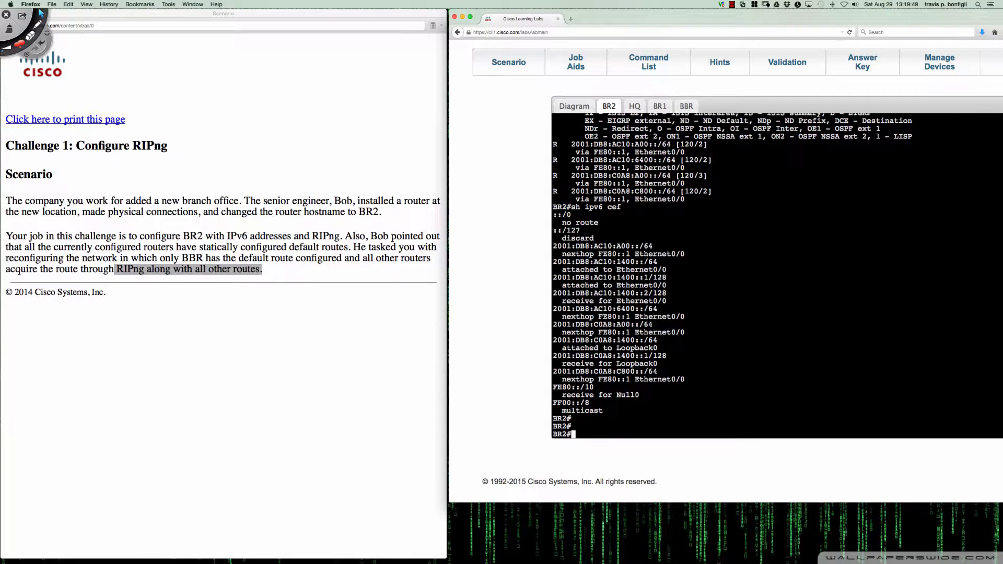
{"action": "type", "text": "sh ipv6 route"}
{"action": "key", "text": "Return"}
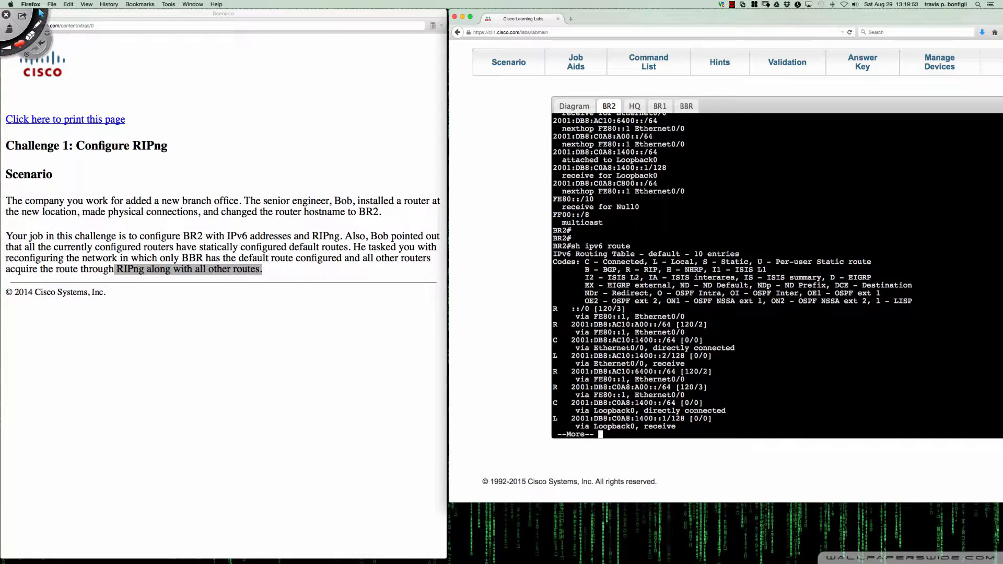
{"action": "key", "text": "space"}
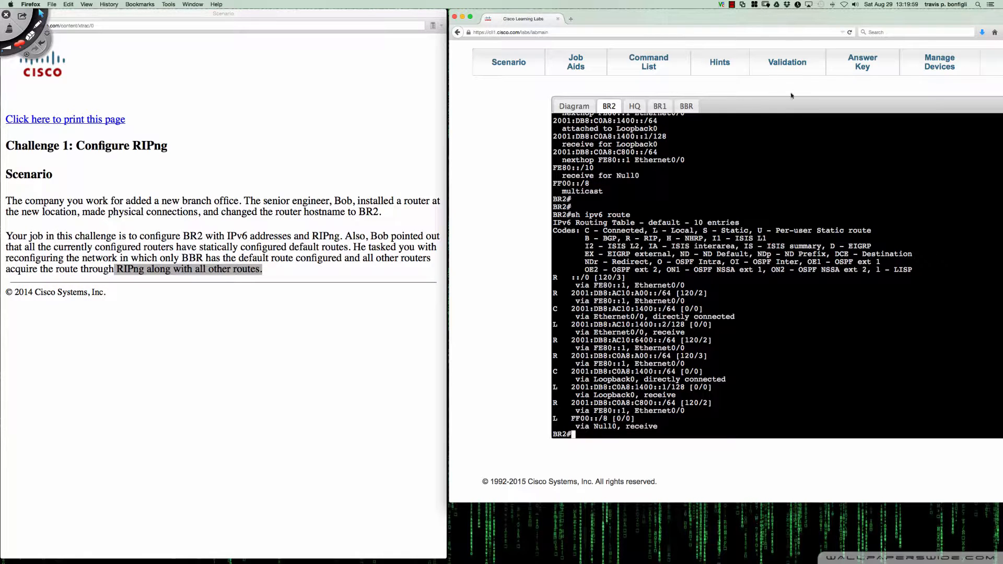
Open the lab's Validation guide and read Step 1.1 on verifying the BR2 and HQ interfaces
{"action": "left_click", "coordinate": [789, 64]}
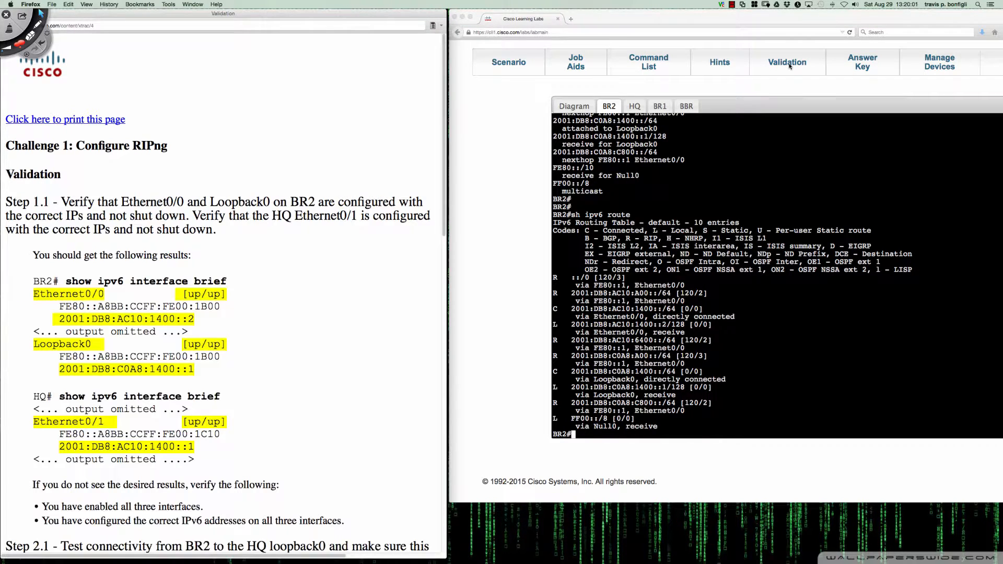
{"action": "scroll", "coordinate": [437, 224], "scroll_direction": "down", "scroll_amount": 3}
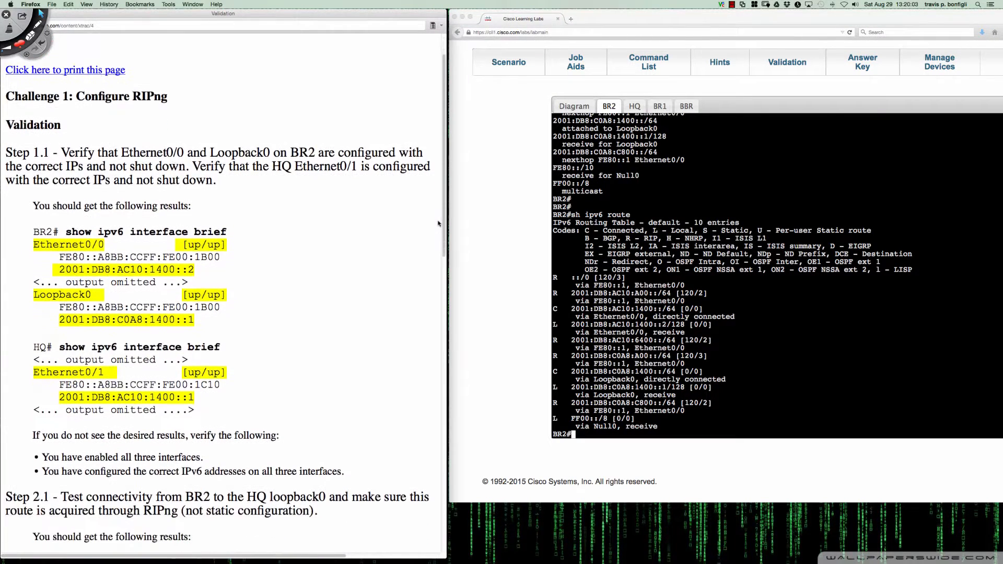
{"action": "scroll", "coordinate": [438, 223], "scroll_direction": "down", "scroll_amount": 3}
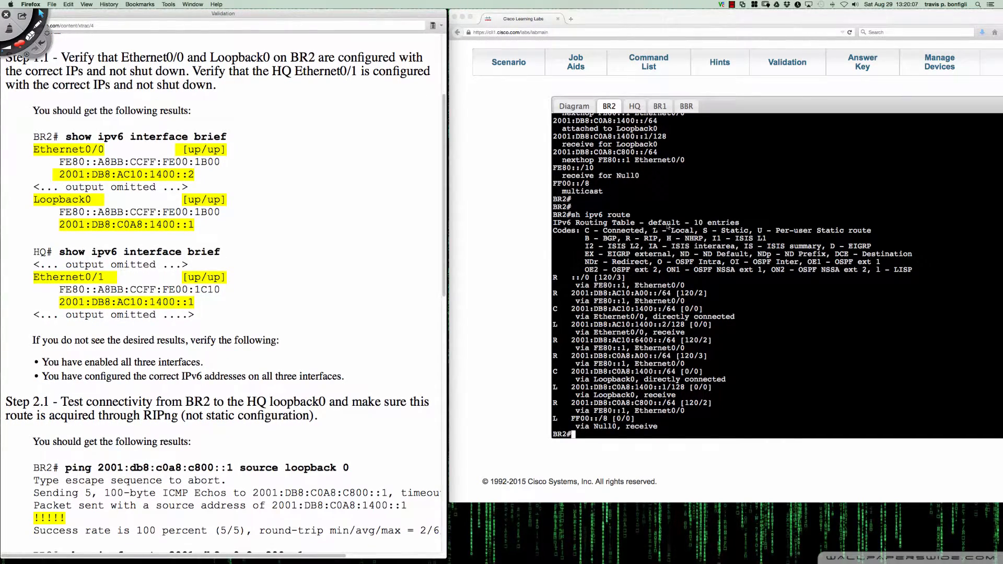
{"action": "left_click", "coordinate": [668, 226]}
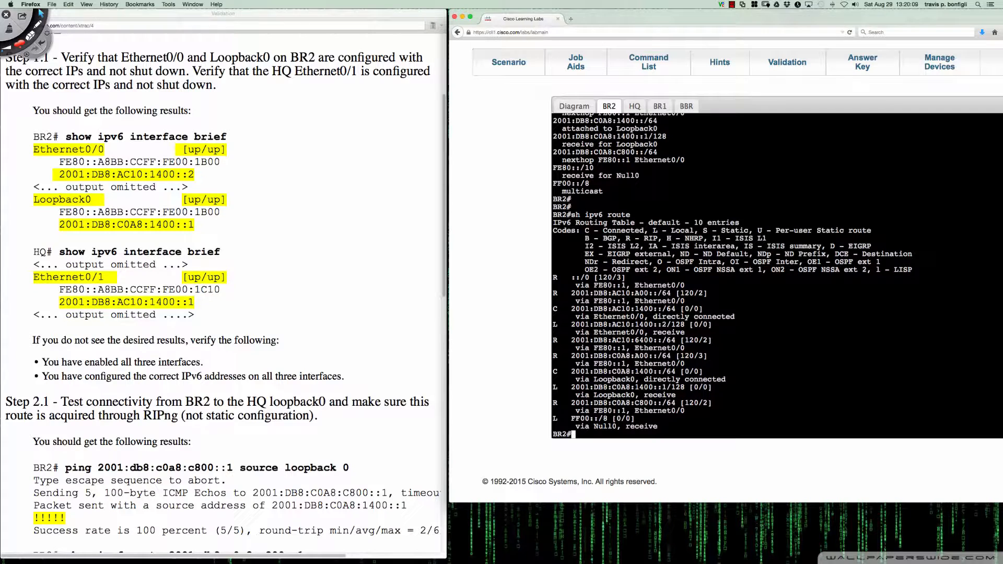
{"action": "key", "text": "super+grave"}
{"action": "key", "text": "Home"}
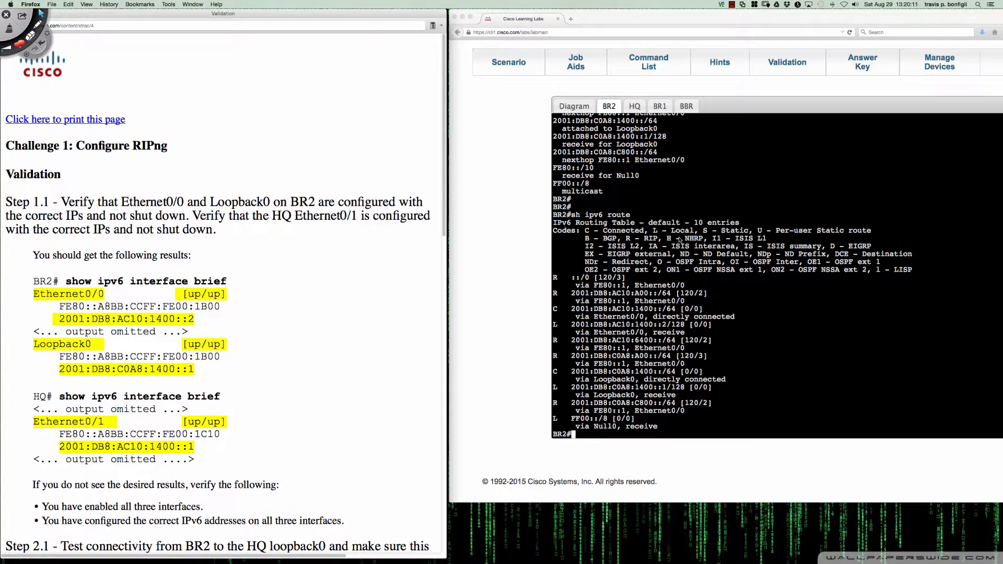
List BR2's IPv6 interfaces with "sh ipv6 int bri" to compare them with Step 1.1
{"action": "key", "text": "super+grave"}
{"action": "type", "text": "sh ipv"}
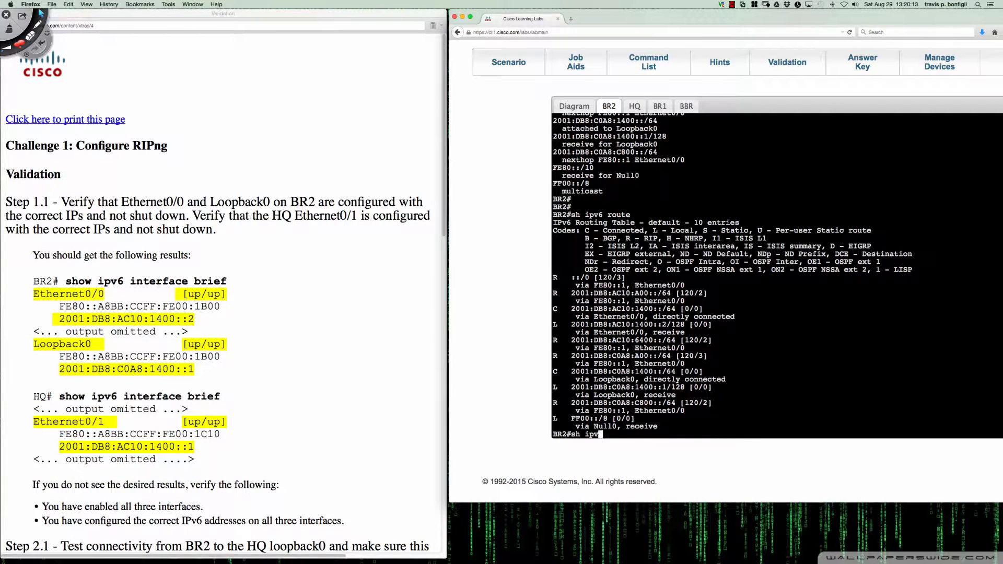
{"action": "type", "text": "6 int bri"}
{"action": "key", "text": "Return"}
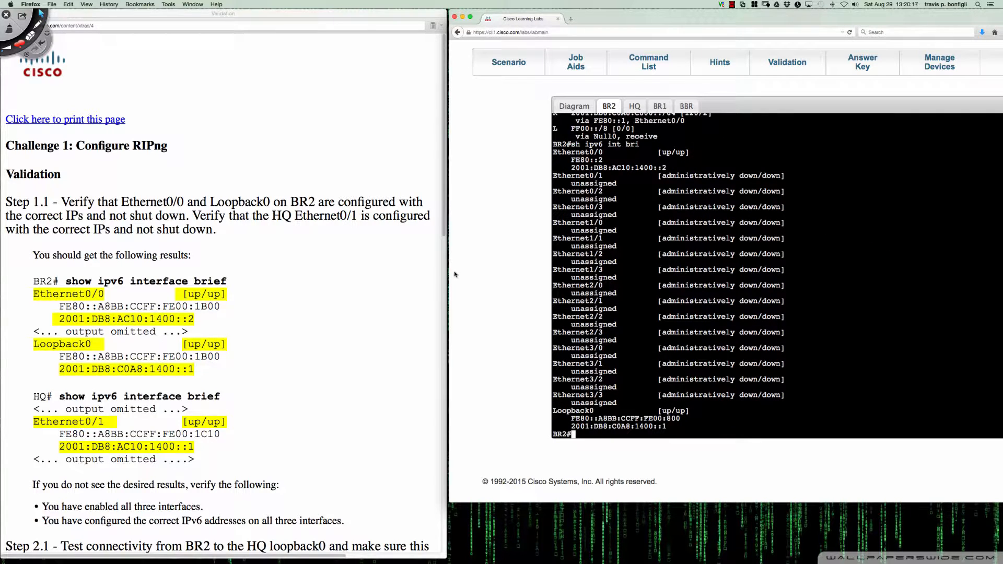
Ping HQ's loopback address 2001:db8:c0a8:c800::1 from BR2, following Step 2.1 of the Validation guide
{"action": "scroll", "coordinate": [417, 272], "scroll_direction": "down", "scroll_amount": 10}
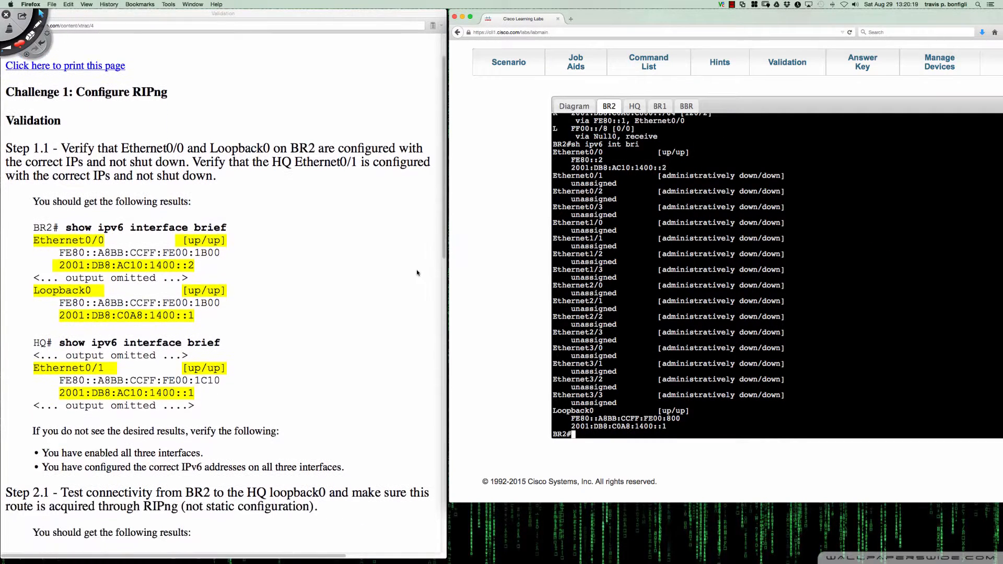
{"action": "scroll", "coordinate": [417, 273], "scroll_direction": "down", "scroll_amount": 4}
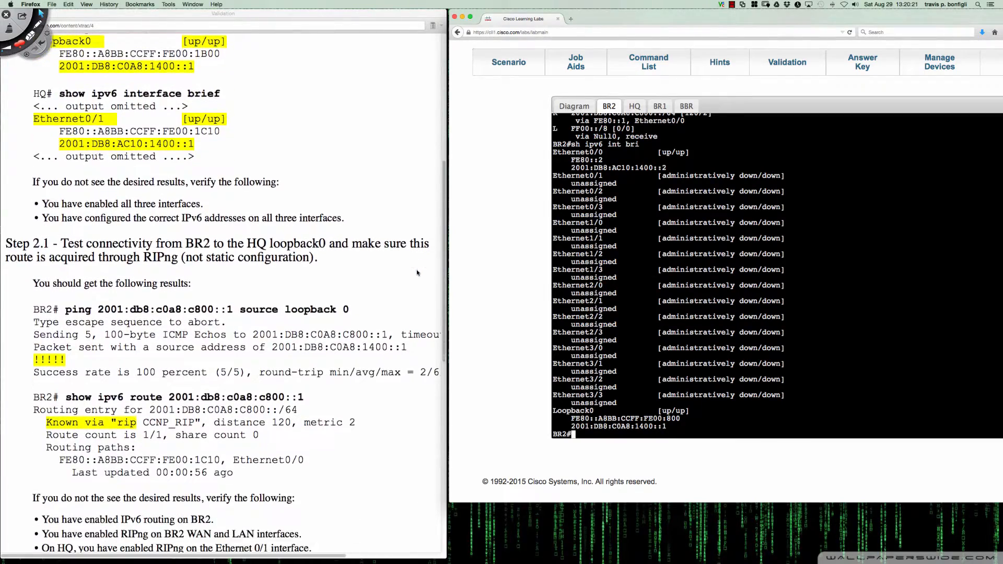
{"action": "scroll", "coordinate": [417, 273], "scroll_direction": "down", "scroll_amount": 3}
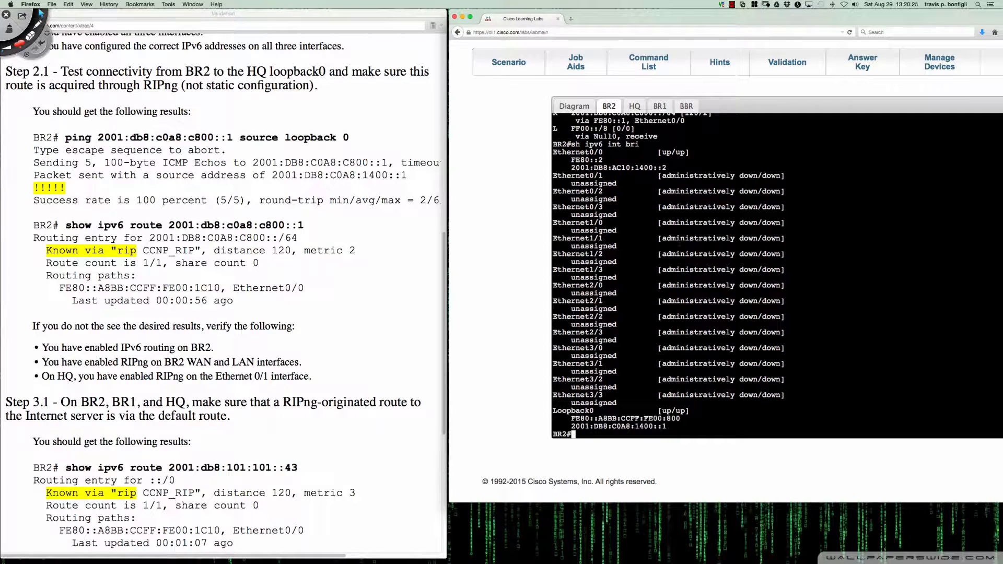
{"action": "type", "text": "ping 2001:db8:c0a"}
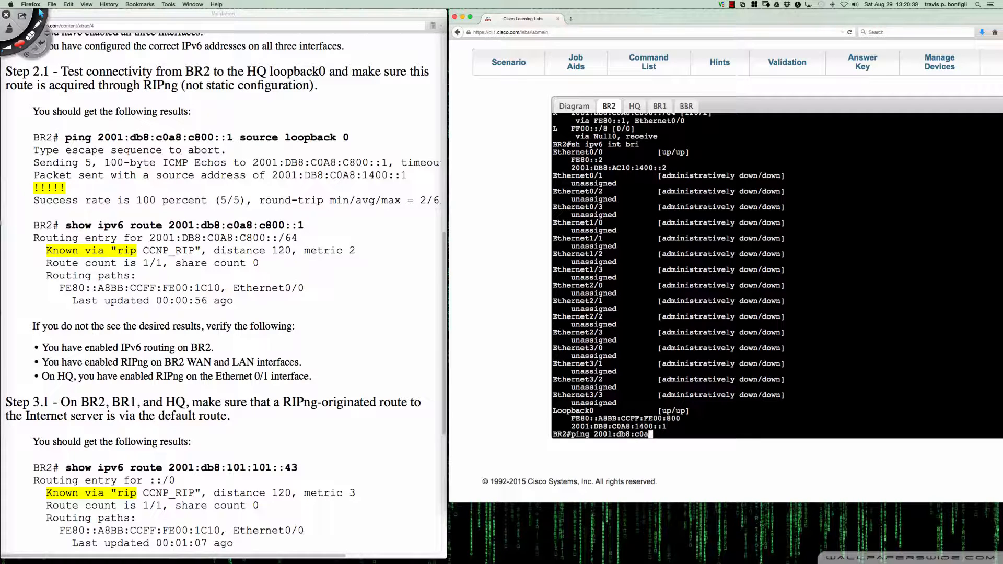
{"action": "type", "text": "8:c800"}
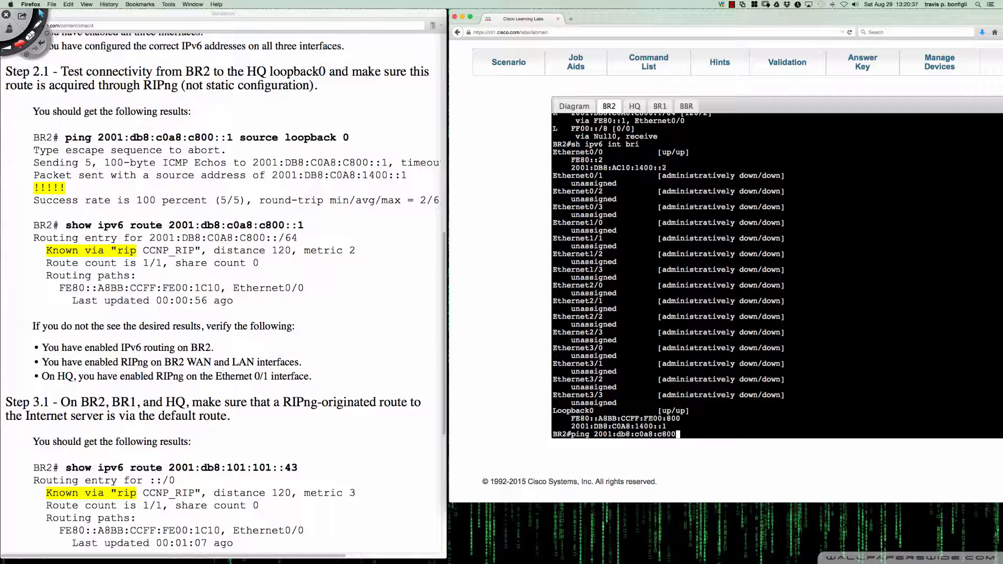
{"action": "type", "text": "::"}
{"action": "type", "text": "1"}
{"action": "key", "text": "Return"}
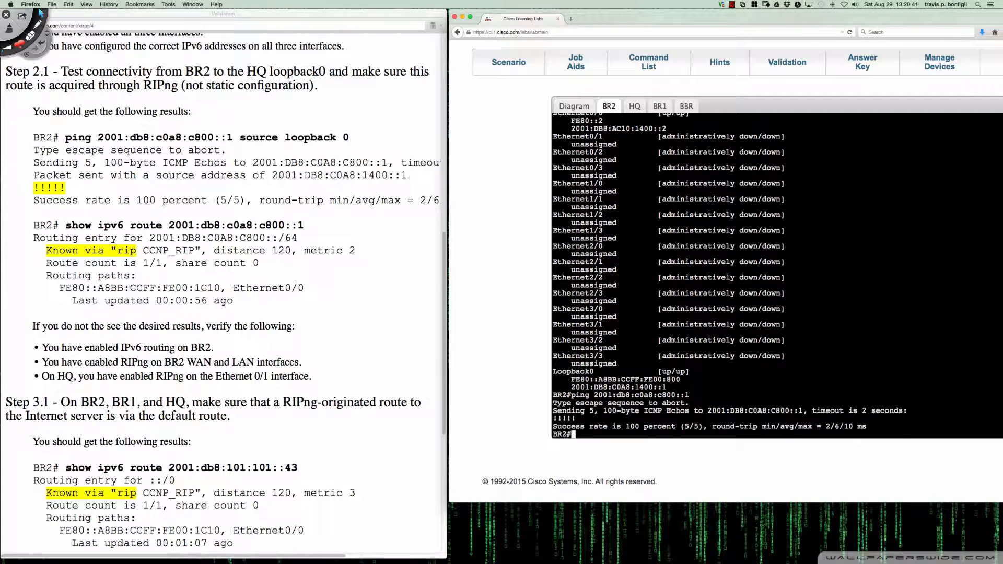
{"action": "key", "text": "Return"}
{"action": "key", "text": "Return"}
{"action": "key", "text": "Return"}
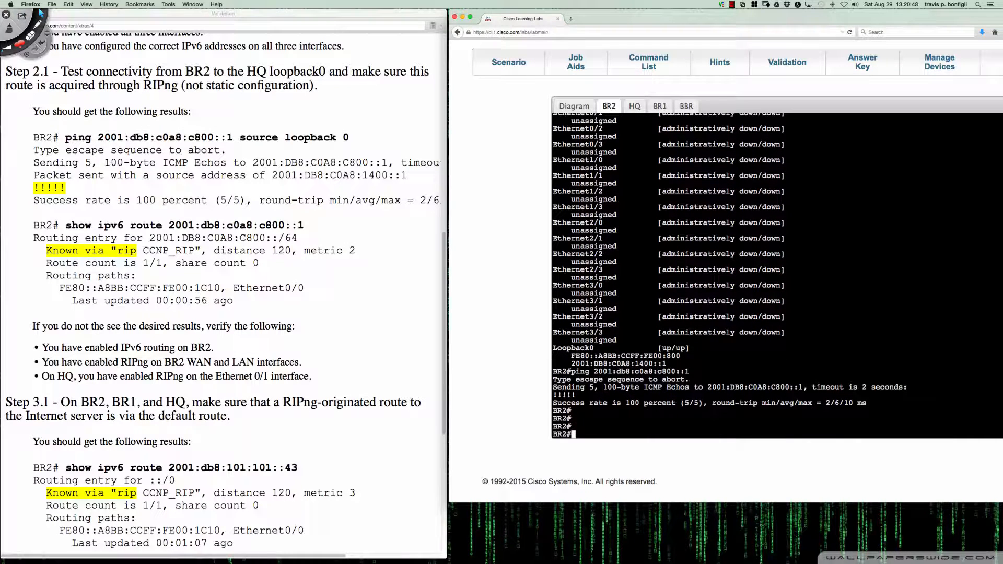
Display BR2's route to HQ's loopback with "sh ipv6 route 2001:db8:c0a8:c800::1"
{"action": "type", "text": "shi"}
{"action": "key", "text": "BackSpace"}
{"action": "type", "text": "ipv6 route 2001:db8:c0a8"}
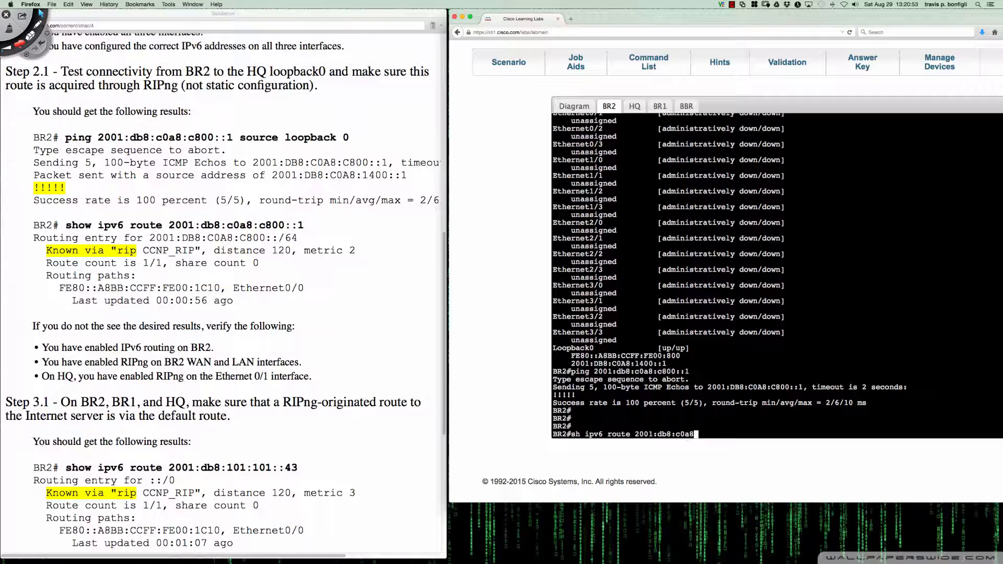
{"action": "type", "text": ":c800::1"}
{"action": "key", "text": "Return"}
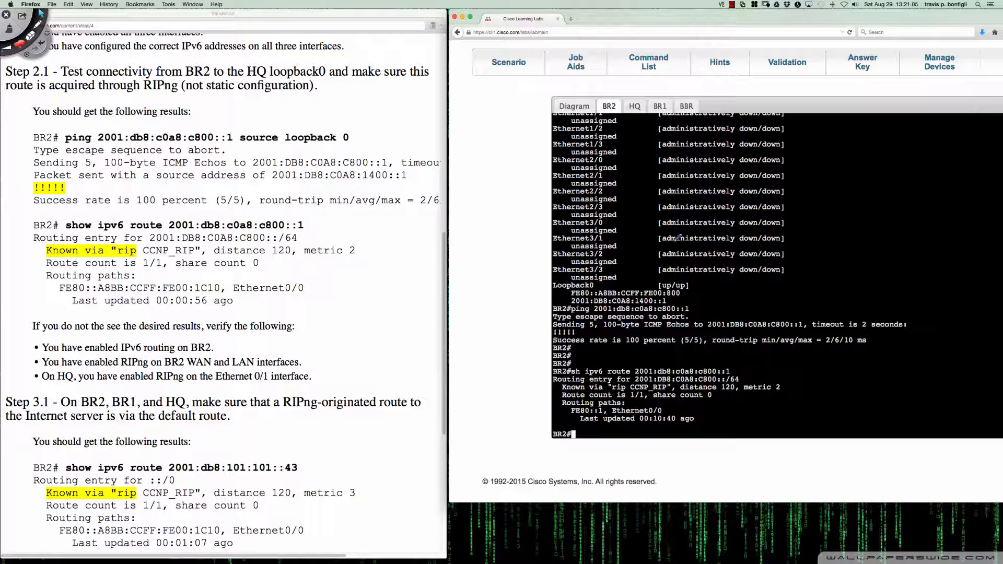
Mark the RIP process, distance, metric, routing path and last-updated time of BR2's route in red with Deskscribble, and clear the marks
{"action": "key", "text": "ctrl+shift+d"}
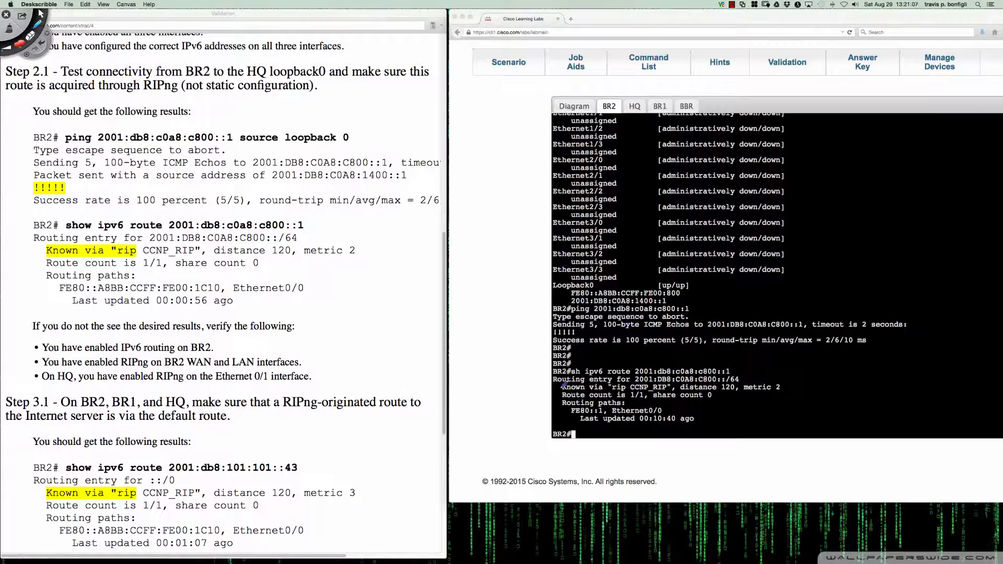
{"action": "left_click_drag", "start_coordinate": [544, 390], "coordinate": [785, 389]}
{"action": "left_click_drag", "start_coordinate": [559, 412], "coordinate": [604, 413]}
{"action": "left_click_drag", "start_coordinate": [613, 415], "coordinate": [663, 415]}
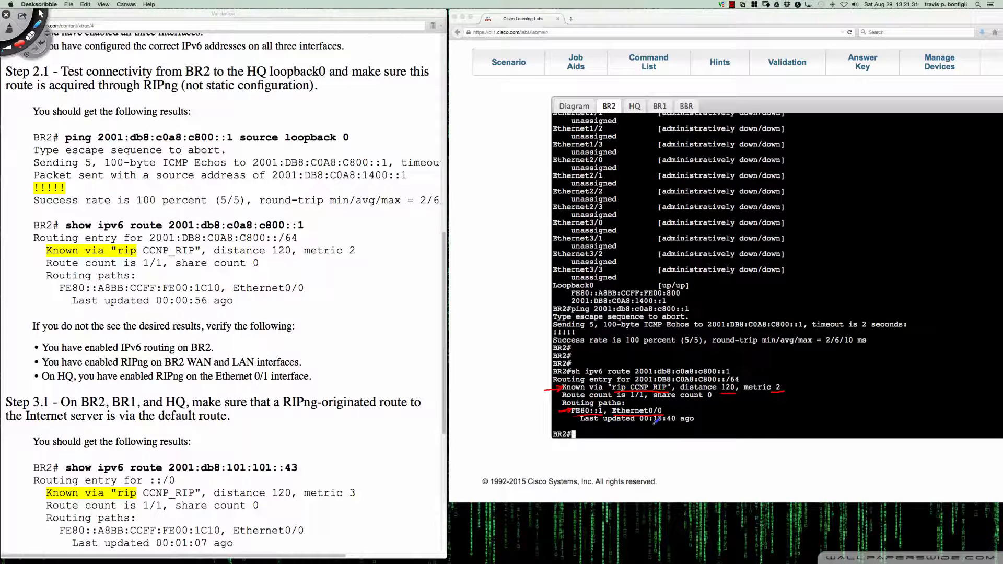
{"action": "left_click_drag", "start_coordinate": [652, 425], "coordinate": [676, 424]}
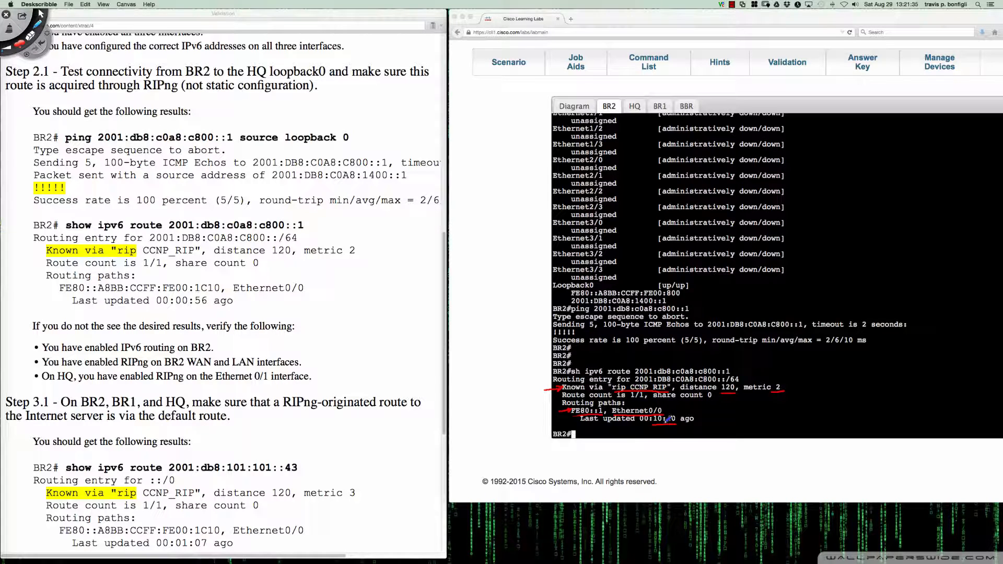
{"action": "left_click_drag", "start_coordinate": [697, 418], "coordinate": [695, 419]}
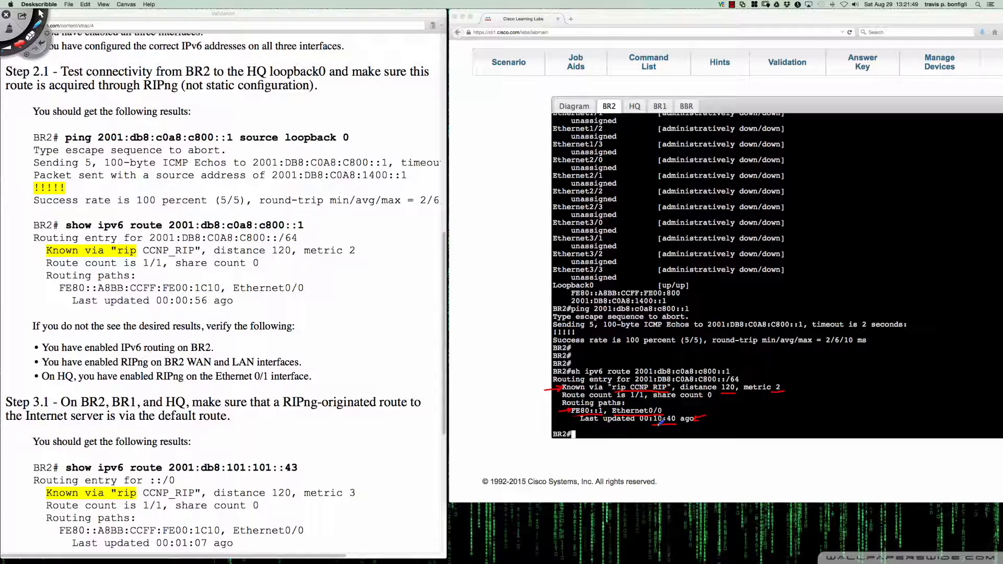
{"action": "key", "text": "BackSpace"}
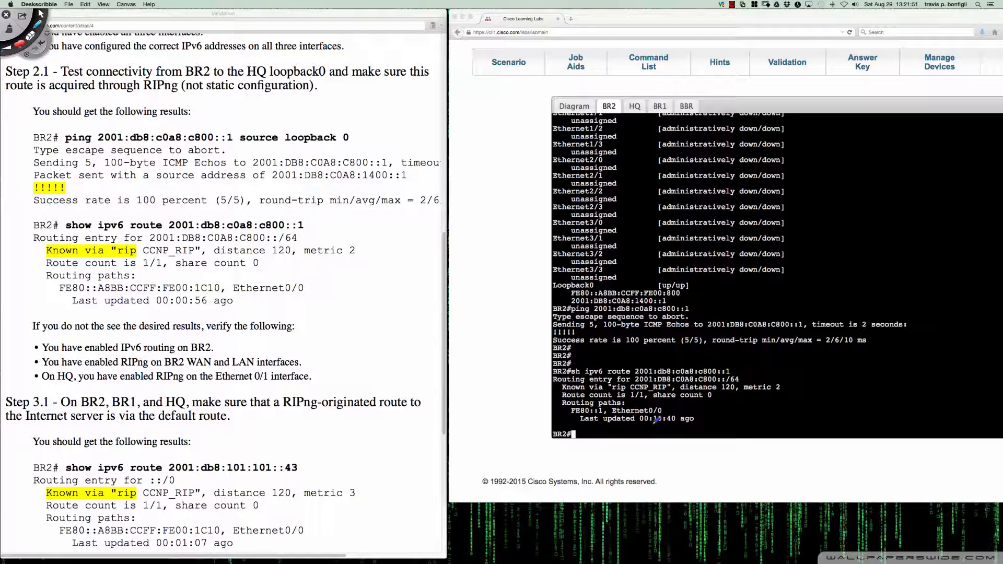
{"action": "key", "text": "Escape"}
Following Step 3.1 of the Validation guide, check BR2's route to the Internet server with "sh ipv6 route 2001:db8:101:101::43"
{"action": "left_click", "coordinate": [347, 413]}
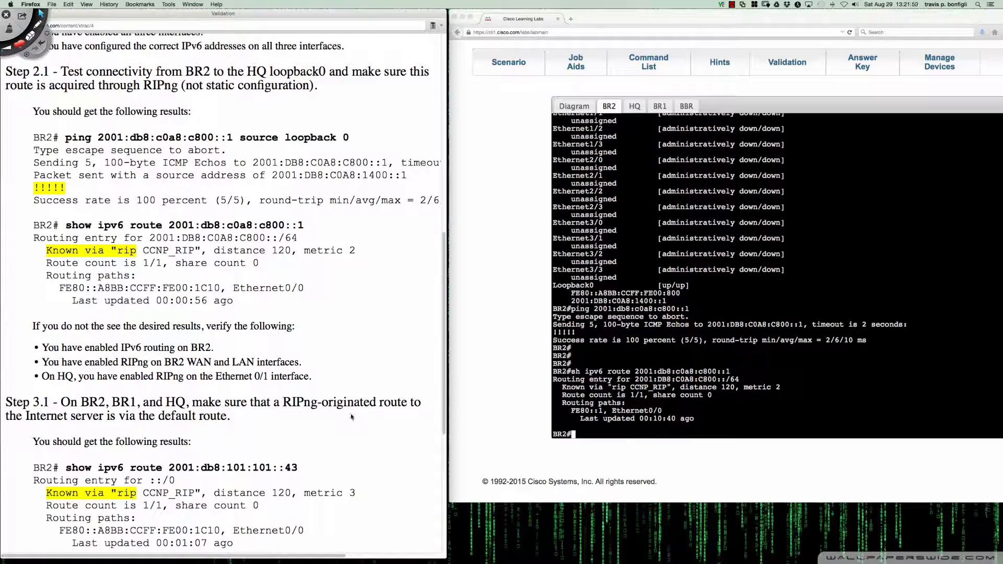
{"action": "scroll", "coordinate": [358, 400], "scroll_direction": "down", "scroll_amount": 3}
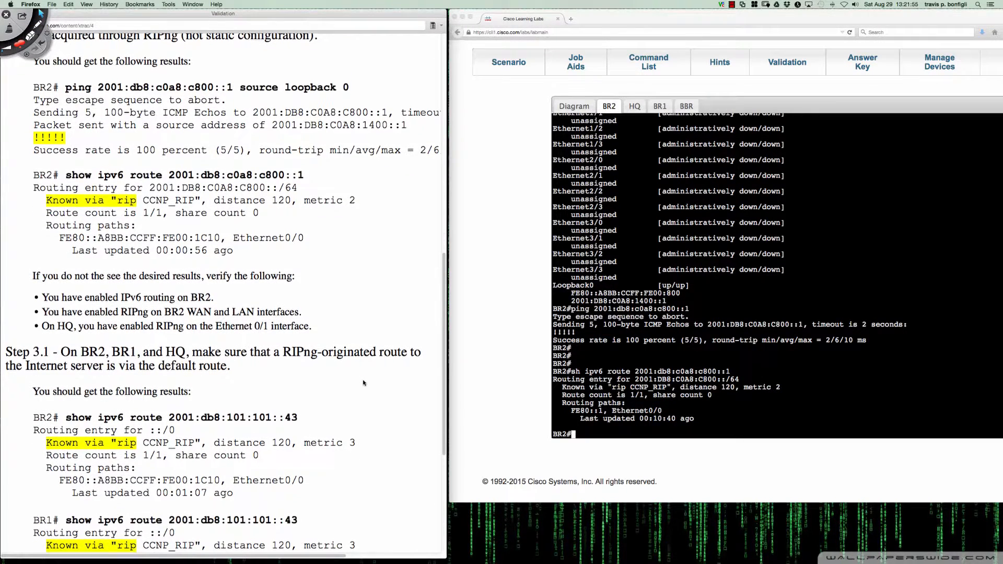
{"action": "scroll", "coordinate": [363, 383], "scroll_direction": "down", "scroll_amount": 5}
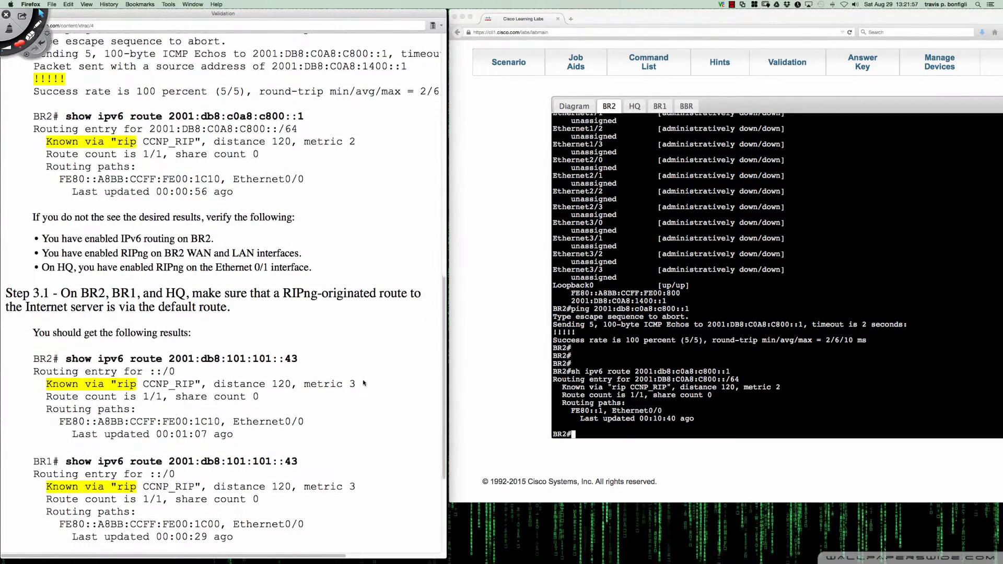
{"action": "scroll", "coordinate": [363, 383], "scroll_direction": "down", "scroll_amount": 6}
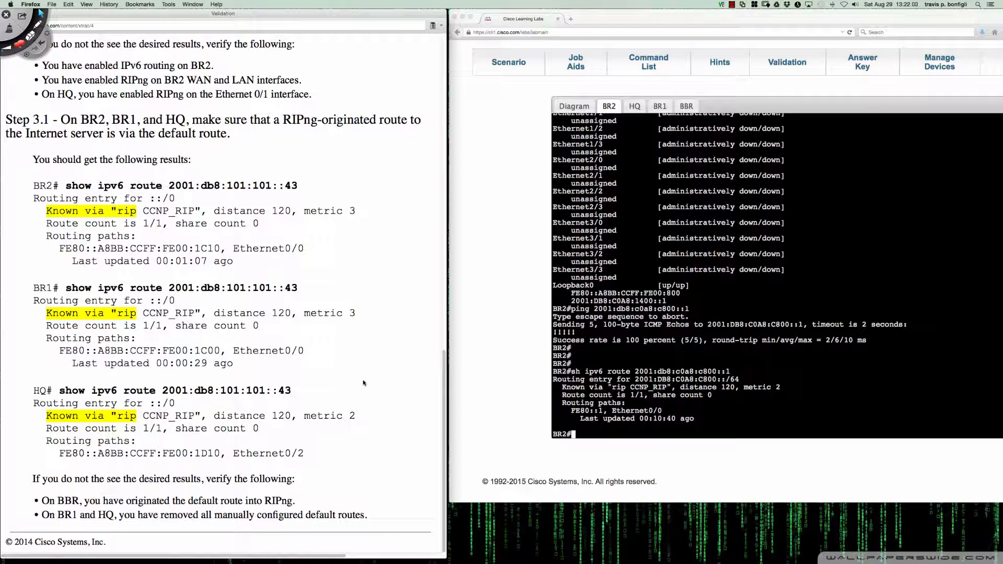
{"action": "left_click", "coordinate": [617, 140]}
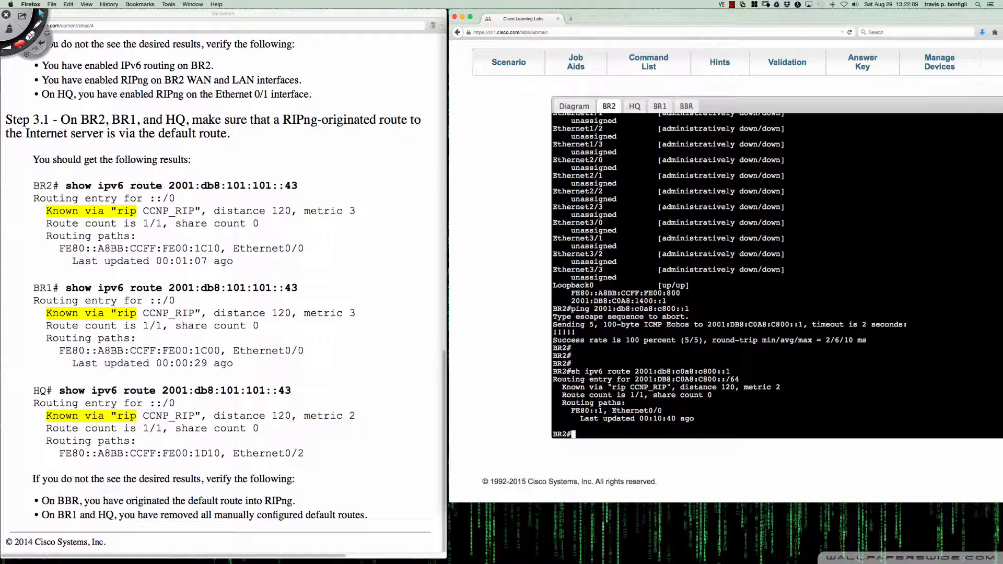
{"action": "type", "text": "show ipv"}
{"action": "key", "text": "Up"}
{"action": "key", "text": "BackSpace"}
{"action": "key", "text": "BackSpace"}
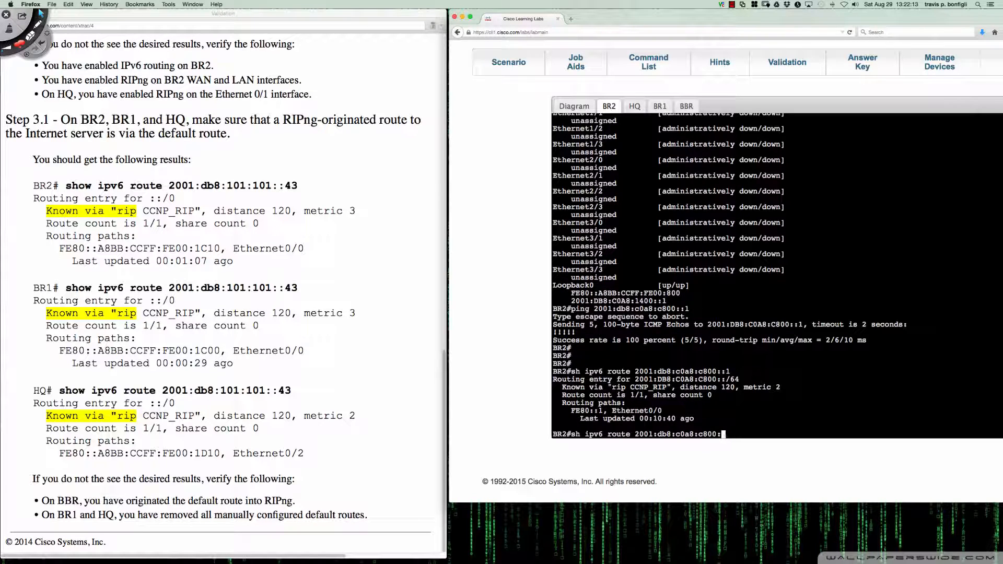
{"action": "key", "text": "BackSpace"}
{"action": "key", "text": "BackSpace"}
{"action": "key", "text": "BackSpace"}
{"action": "key", "text": "BackSpace"}
{"action": "key", "text": "BackSpace"}
{"action": "key", "text": "BackSpace"}
{"action": "key", "text": "BackSpace"}
{"action": "key", "text": "BackSpace"}
{"action": "key", "text": "BackSpace"}
{"action": "key", "text": "BackSpace"}
{"action": "type", "text": "101:101::43"}
{"action": "key", "text": "Return"}
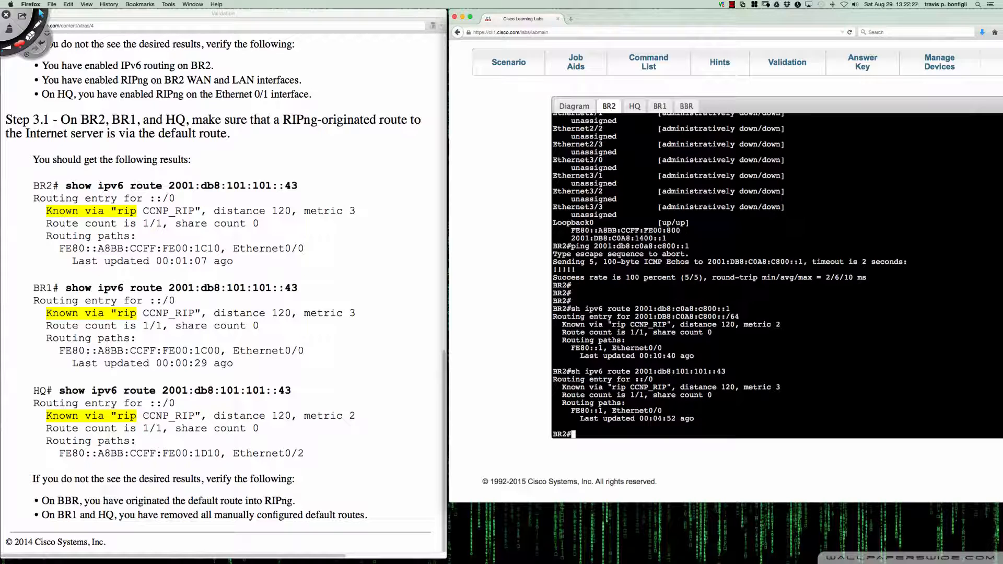
Check BR1's route to the Internet server with "do sh ipv6 route 2001:db8:101:101::43", following Step 3.1 of the Validation guide
{"action": "left_click", "coordinate": [634, 107]}
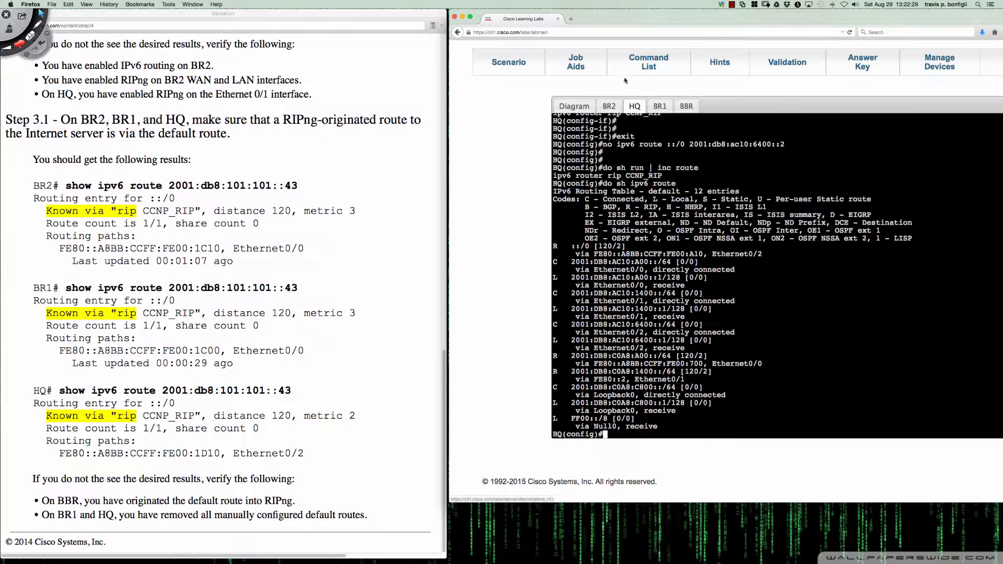
{"action": "left_click", "coordinate": [661, 106]}
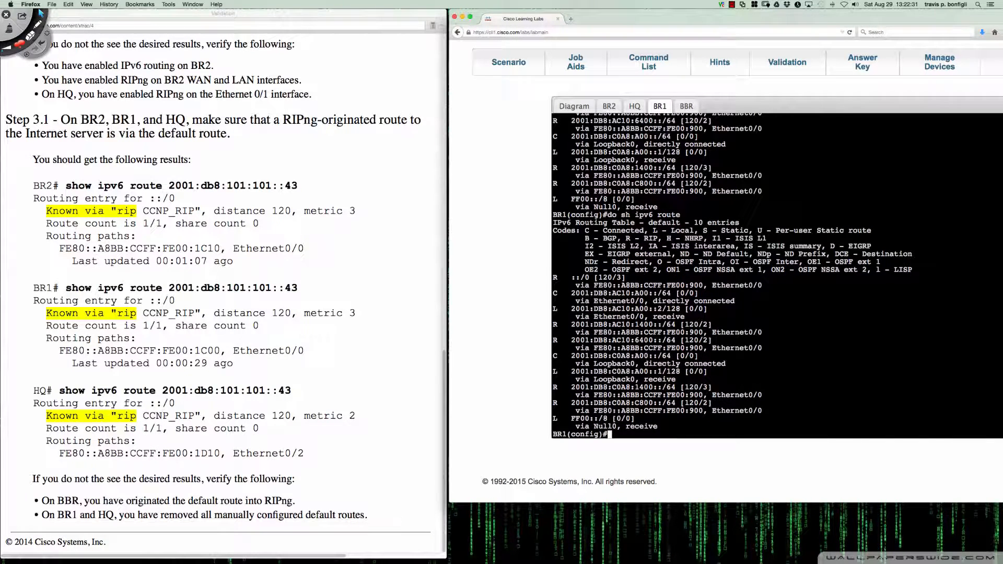
{"action": "key", "text": "Return"}
{"action": "key", "text": "Return"}
{"action": "type", "text": "do sh ipv6 r"}
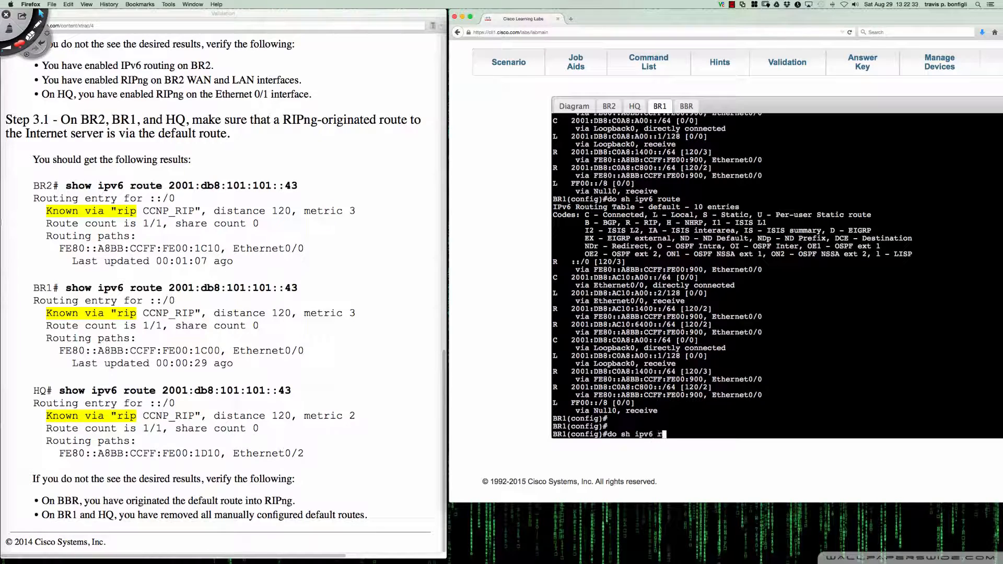
{"action": "type", "text": "oute 2001:db8:101"}
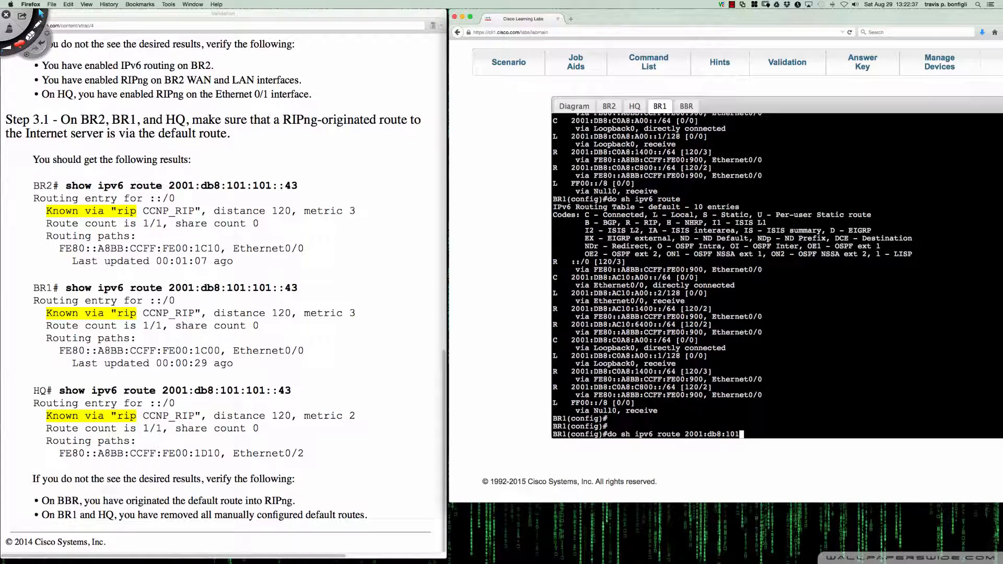
{"action": "type", "text": ":101::43"}
{"action": "key", "text": "Return"}
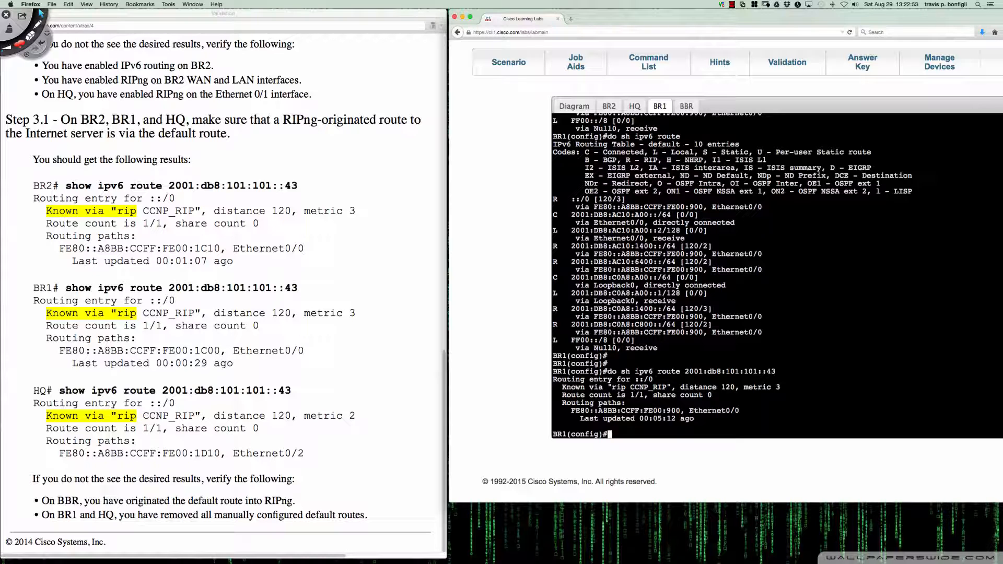
Run the same Internet server route check on HQ with "do sh ipv6 route 2001:db8:101:101::43"
{"action": "left_click", "coordinate": [634, 106]}
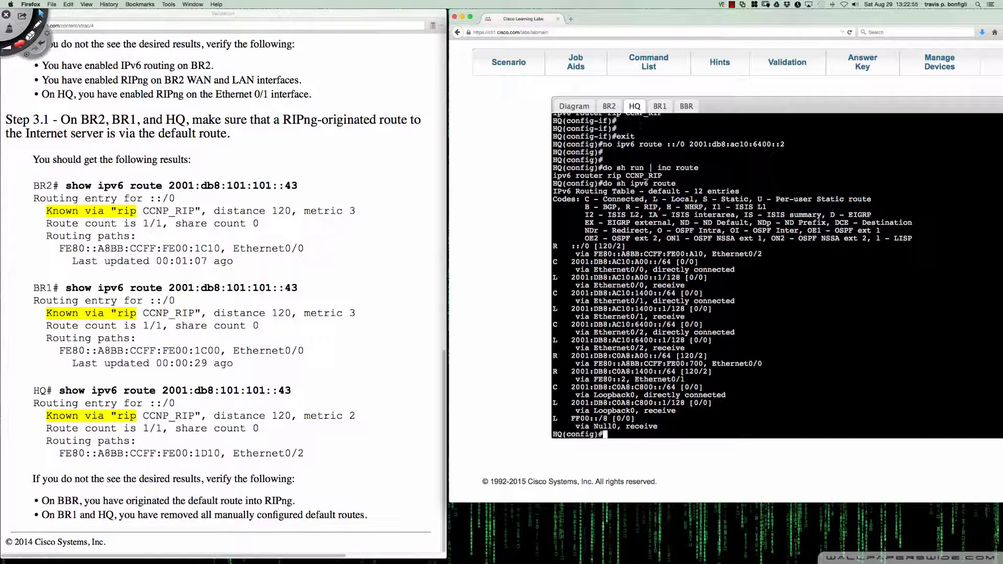
{"action": "key", "text": "Return"}
{"action": "key", "text": "Return"}
{"action": "key", "text": "Return"}
{"action": "type", "text": "do sh ipv6"}
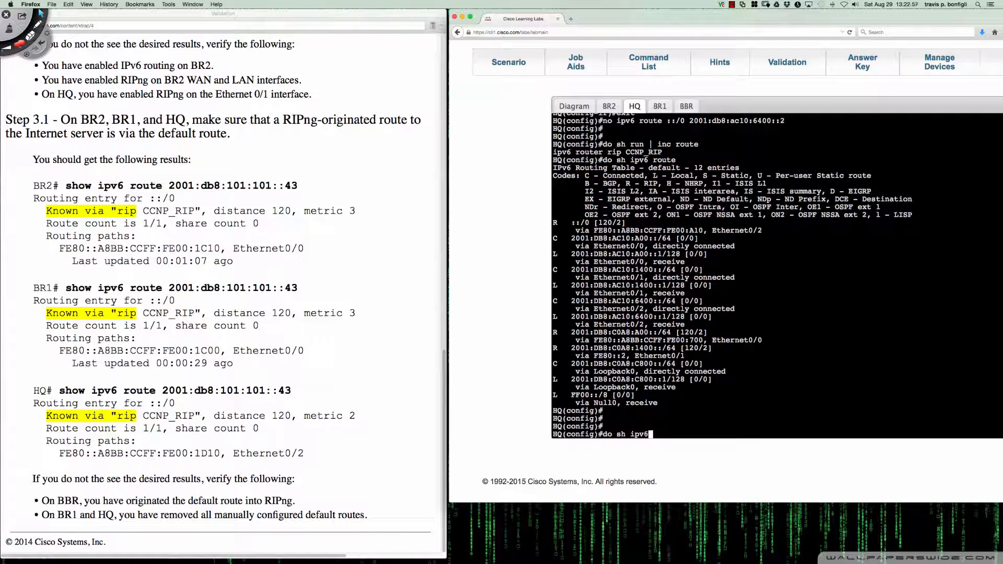
{"action": "type", "text": " route 2001:db8:101:101::43"}
{"action": "key", "text": "Return"}
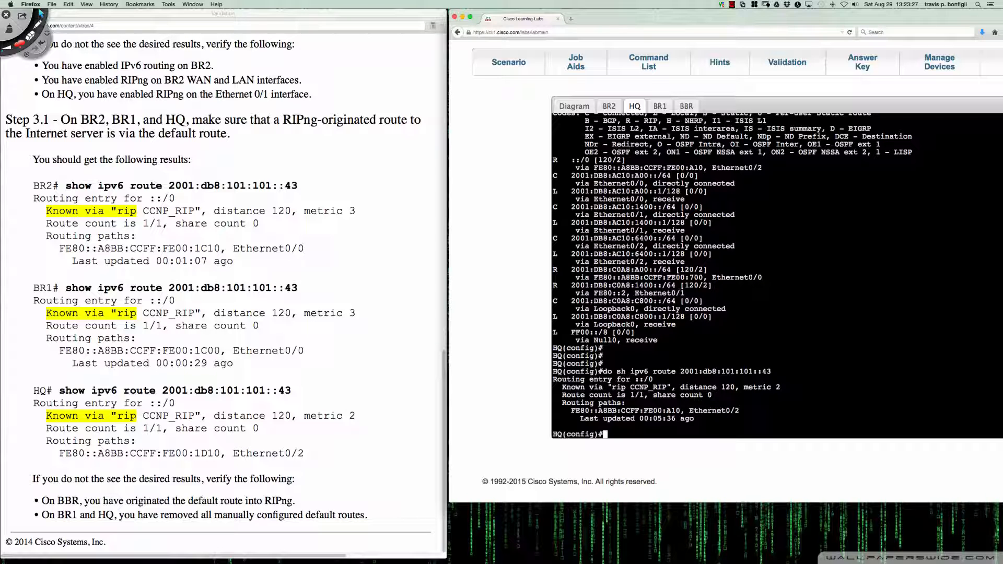
Draw pen marks over the Step 3.1 results with Deskscribble, and clear them
{"action": "left_click", "coordinate": [37, 24]}
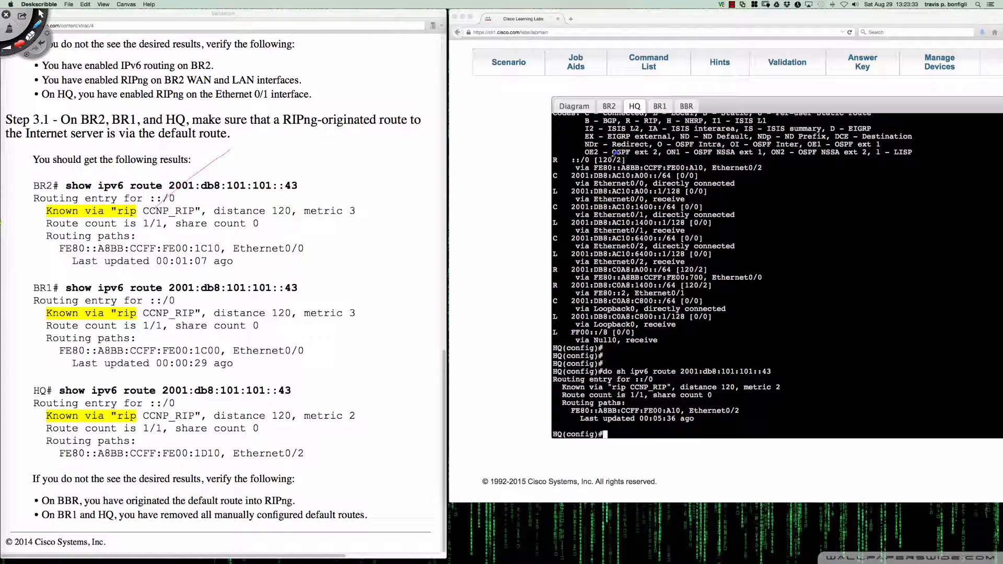
{"action": "mouse_move", "coordinate": [610, 153]}
{"action": "left_mouse_down"}
{"action": "mouse_move", "coordinate": [599, 156]}
{"action": "mouse_move", "coordinate": [613, 155]}
{"action": "left_mouse_up"}
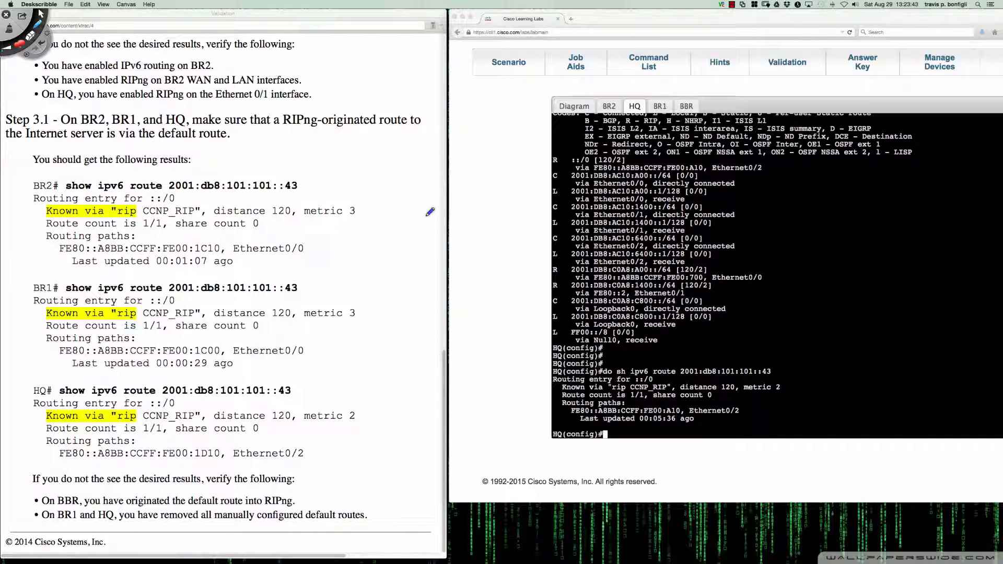
Go back from the Validation guide to the Challenge 1 Scenario page to review the task, and clear its text selection
{"action": "scroll", "coordinate": [406, 206], "scroll_direction": "up", "scroll_amount": 15}
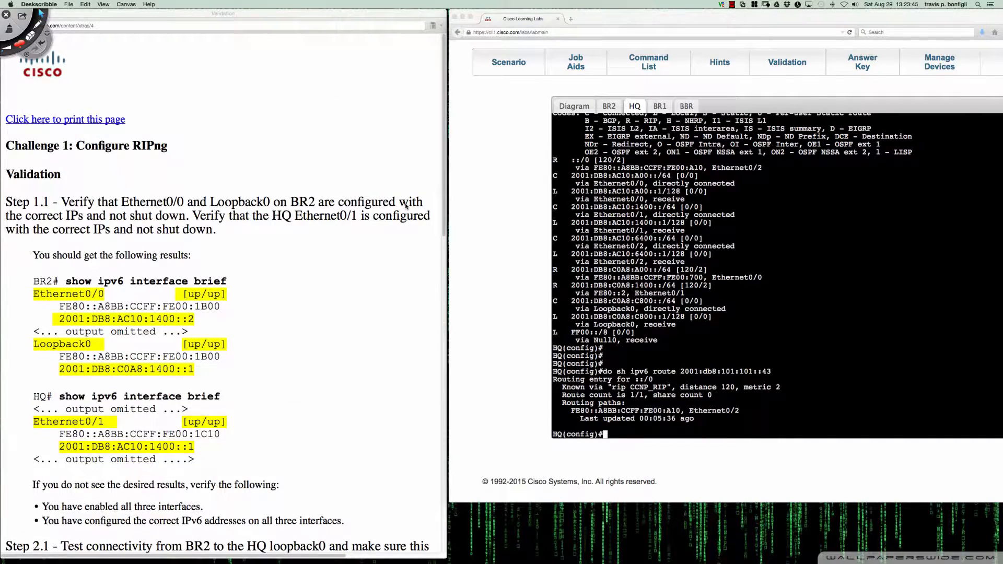
{"action": "right_click", "coordinate": [384, 179]}
{"action": "left_click", "coordinate": [393, 187]}
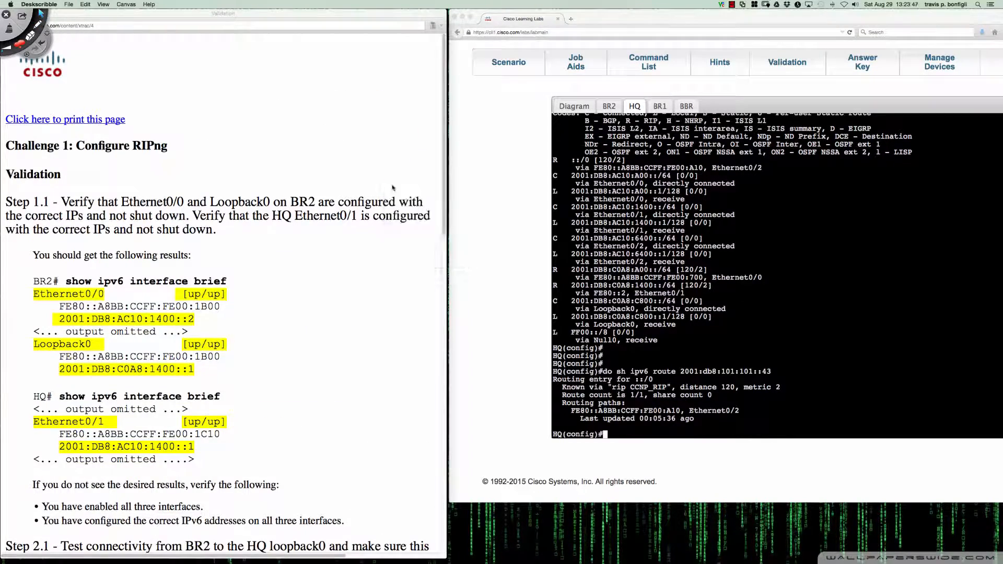
{"action": "left_click", "coordinate": [349, 228]}
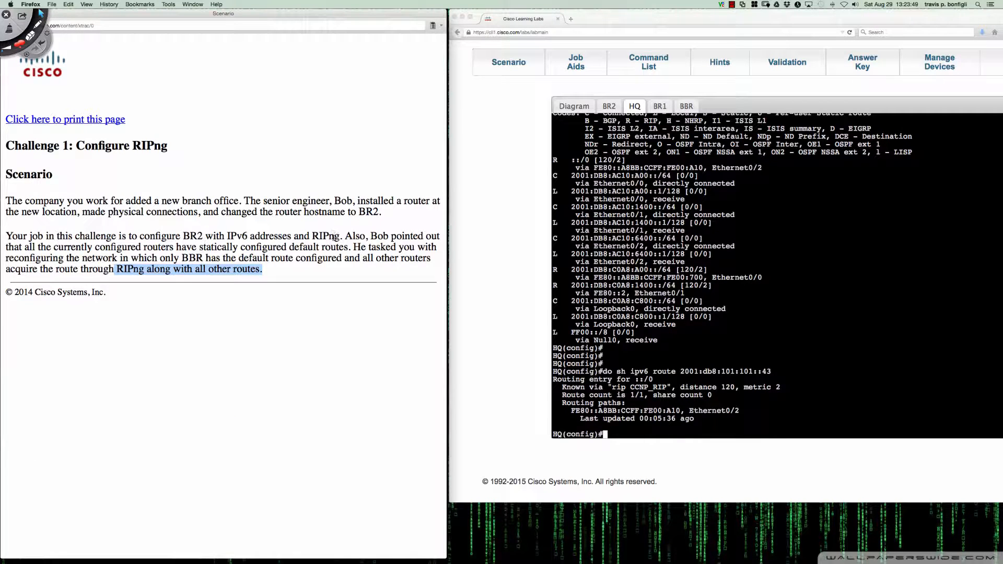
{"action": "left_click", "coordinate": [332, 236]}
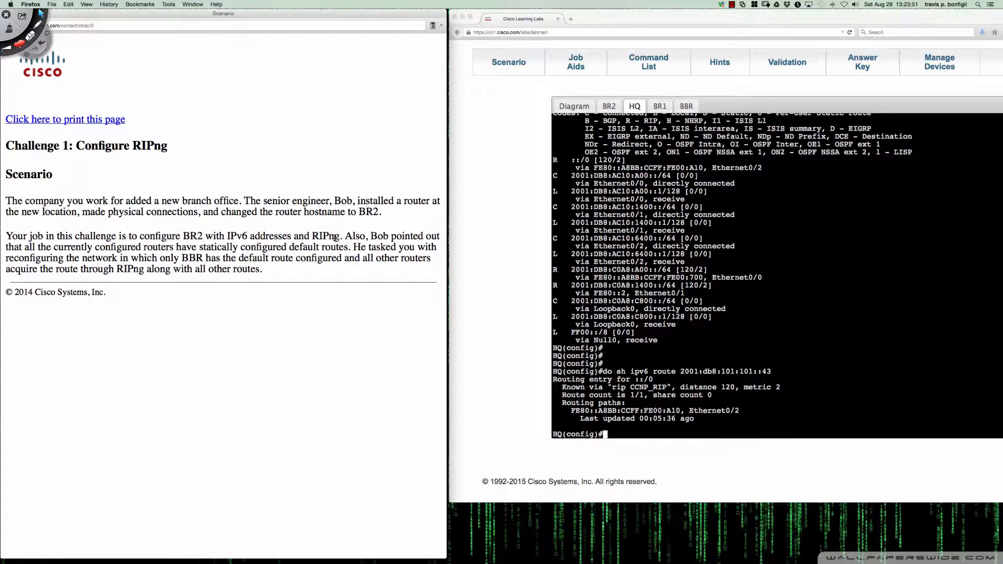
{"action": "left_click", "coordinate": [732, 5]}
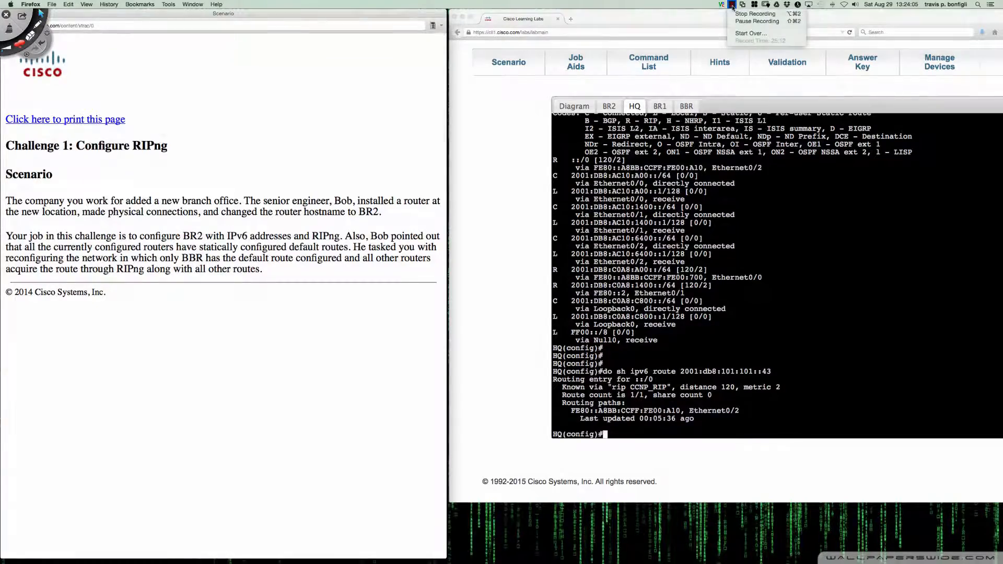